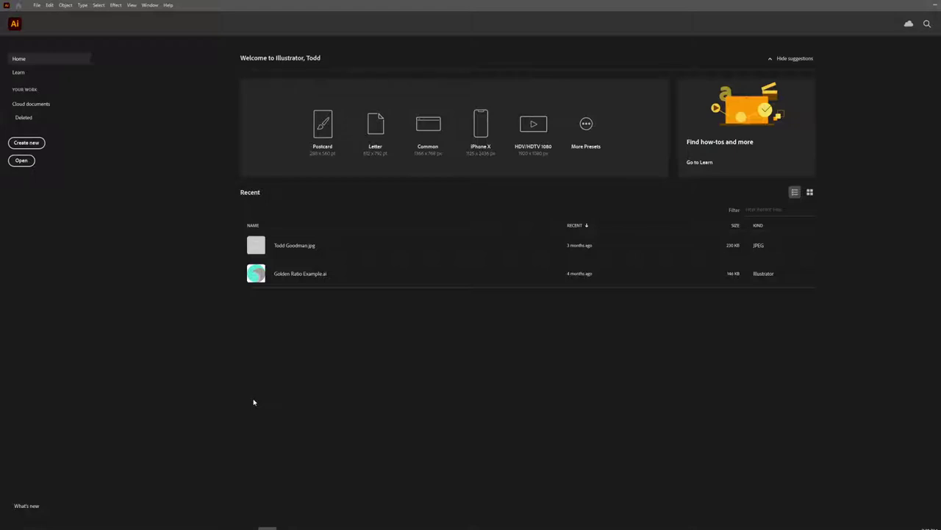
# Create a new document with inches as the unit, 12 in wide and 18 in high.
pyautogui.click(26, 143)
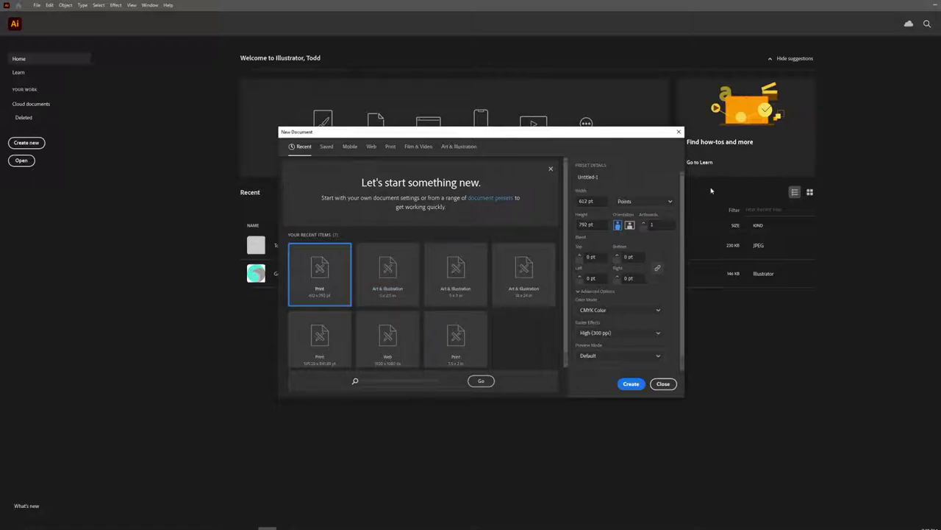
pyautogui.click(620, 202)
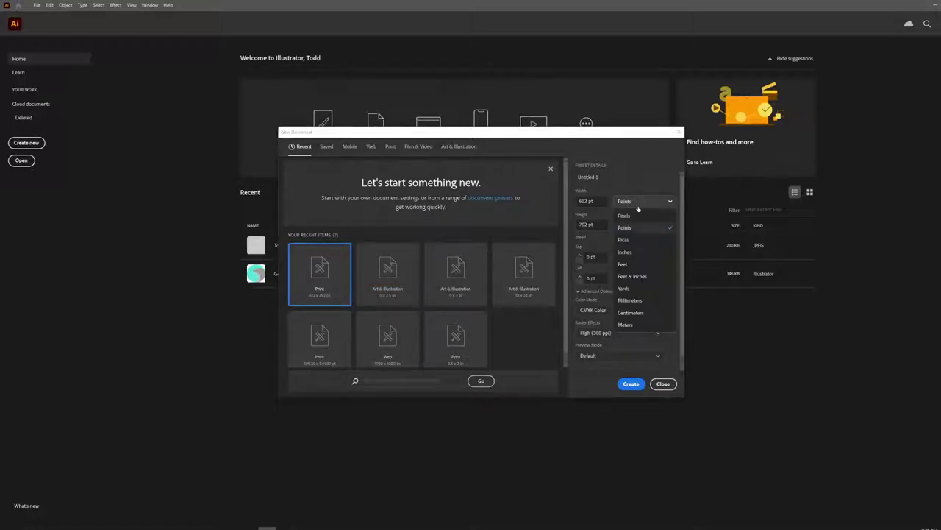
pyautogui.click(636, 252)
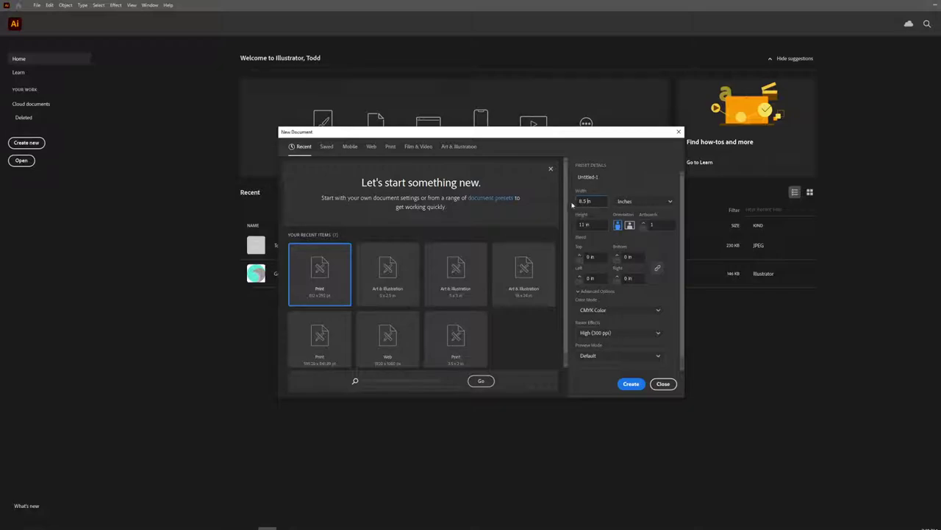
pyautogui.write('12')
pyautogui.press('Tab')
pyautogui.press('Tab')
pyautogui.write('18')
pyautogui.click(624, 384)
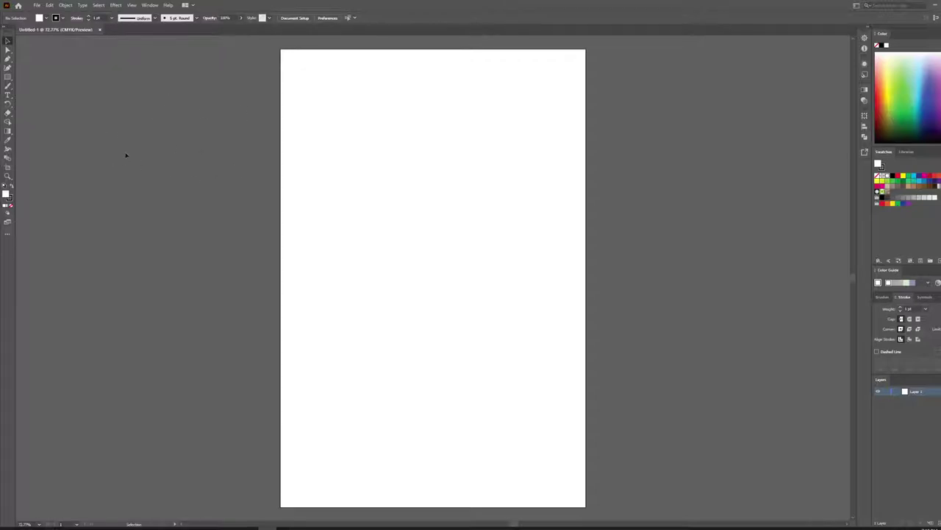
# Set the default stroke to none and the fill to a medium blue swatch.
pyautogui.click(64, 17)
pyautogui.click(6, 31)
pyautogui.click(45, 18)
pyautogui.click(57, 36)
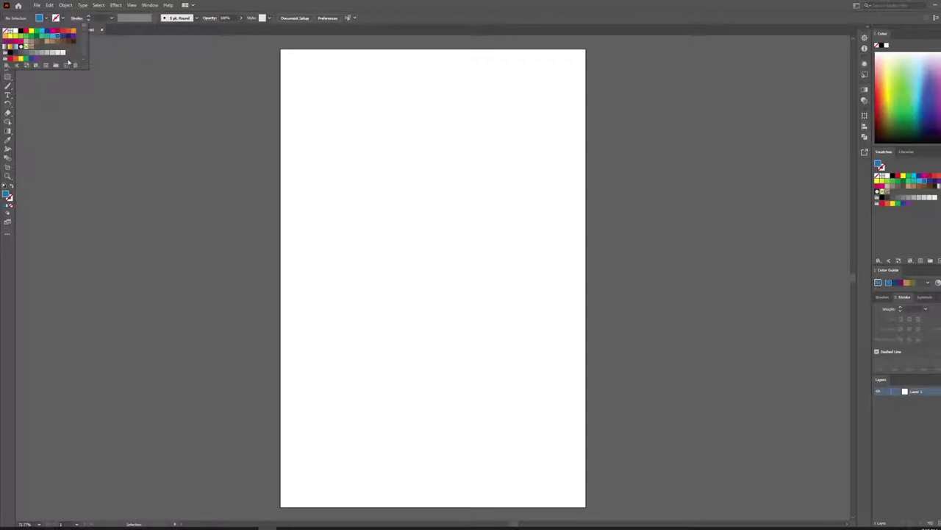
# Draw a small blue square on the canvas beside the artboard's upper-left corner as a color reference.
pyautogui.click(8, 77)
pyautogui.moveTo(53, 72); pyautogui.dragTo(86, 103)
pyautogui.press('v')
pyautogui.click(148, 103)
pyautogui.click(83, 97)
pyautogui.click(158, 110)
# Draw a closed blue water shape with the Pen tool, with a gently wavy top edge across mid-artboard and straight sides down to the bottom corners.
pyautogui.press('p')
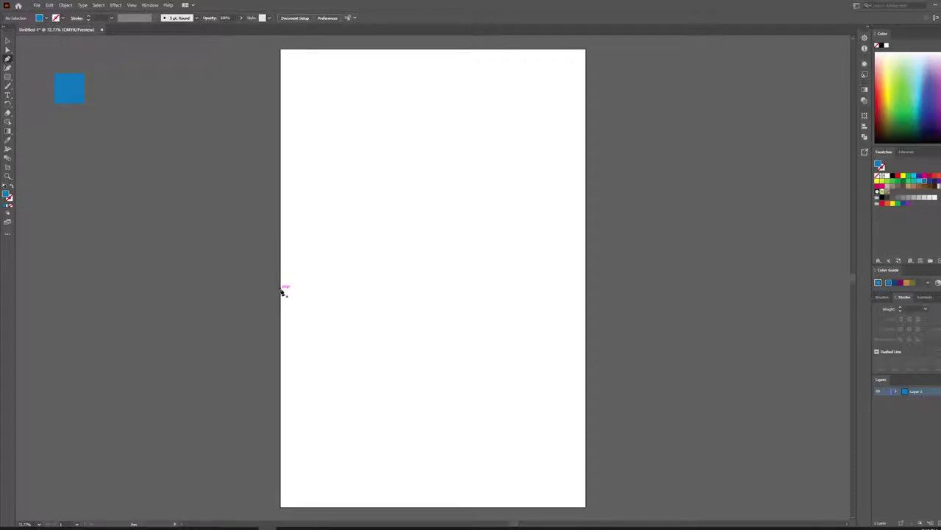
pyautogui.click(281, 290)
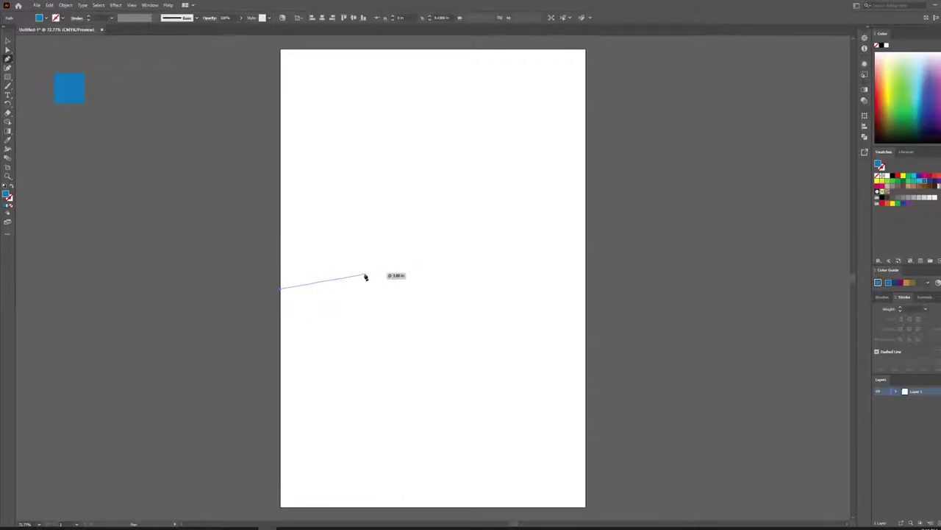
pyautogui.moveTo(365, 280); pyautogui.dragTo(404, 279)
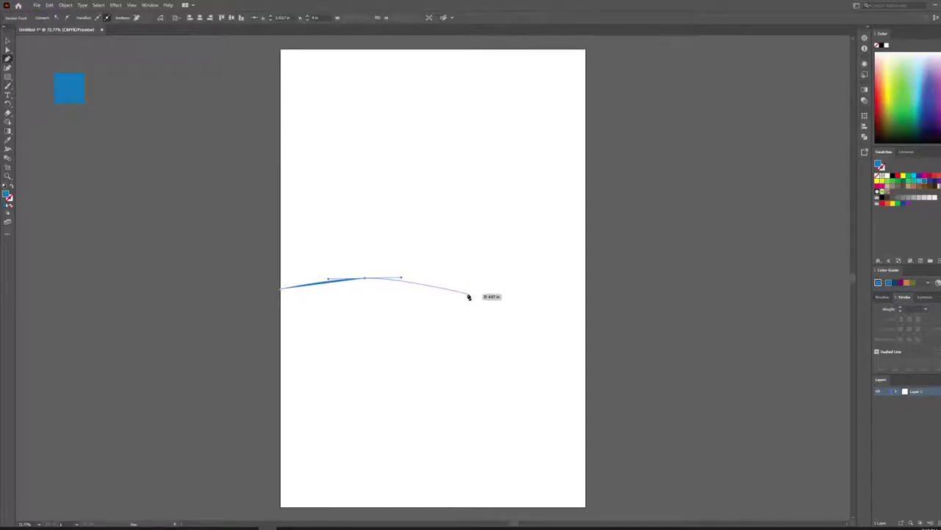
pyautogui.moveTo(484, 289); pyautogui.dragTo(512, 289)
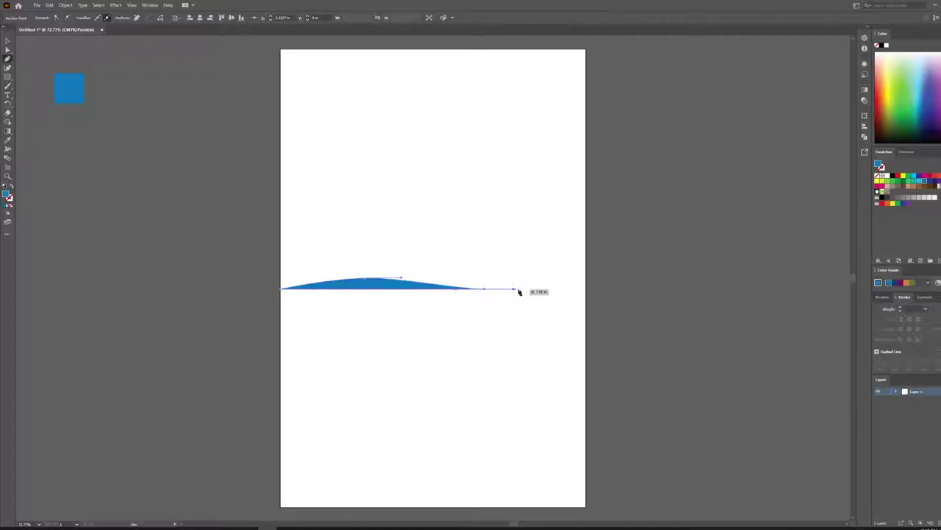
pyautogui.moveTo(586, 275); pyautogui.dragTo(587, 279)
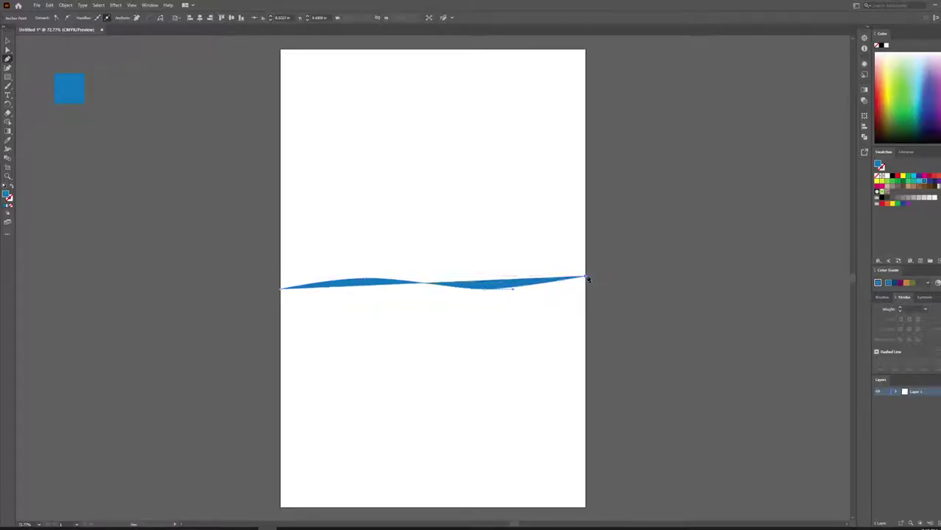
pyautogui.click(586, 506)
pyautogui.click(280, 507)
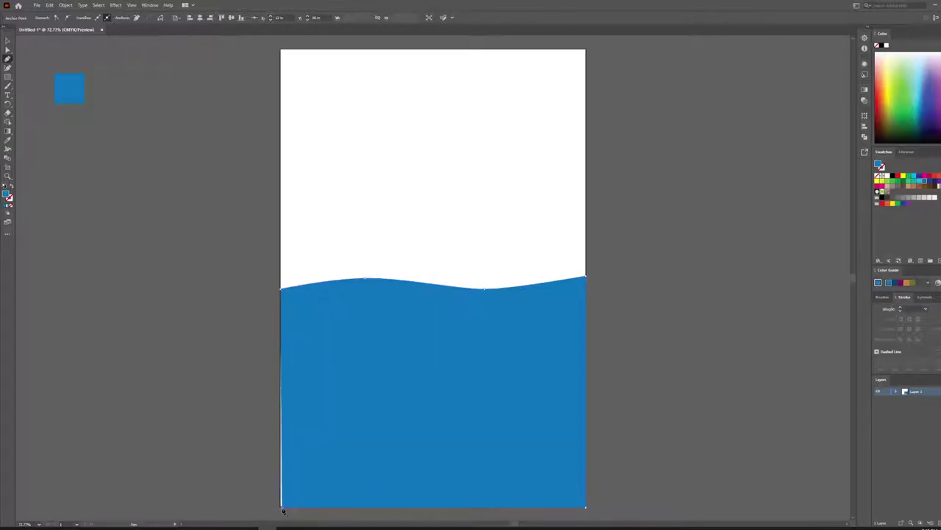
pyautogui.hotkey('ctrl', 'z')
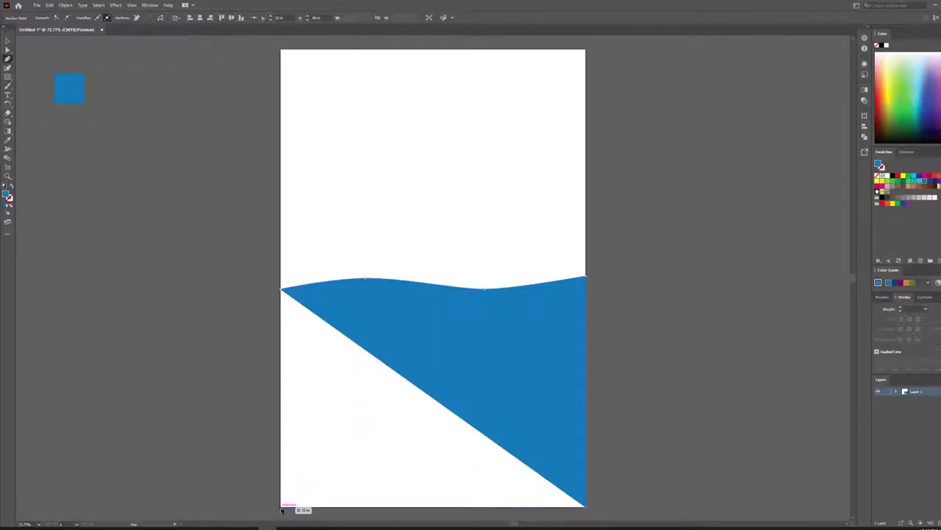
pyautogui.click(280, 507)
pyautogui.click(280, 290)
pyautogui.press('v')
pyautogui.click(133, 200)
# Duplicate the blue wave shape slightly above the original and fill the copy with the darker blue #186193.
pyautogui.click(481, 399)
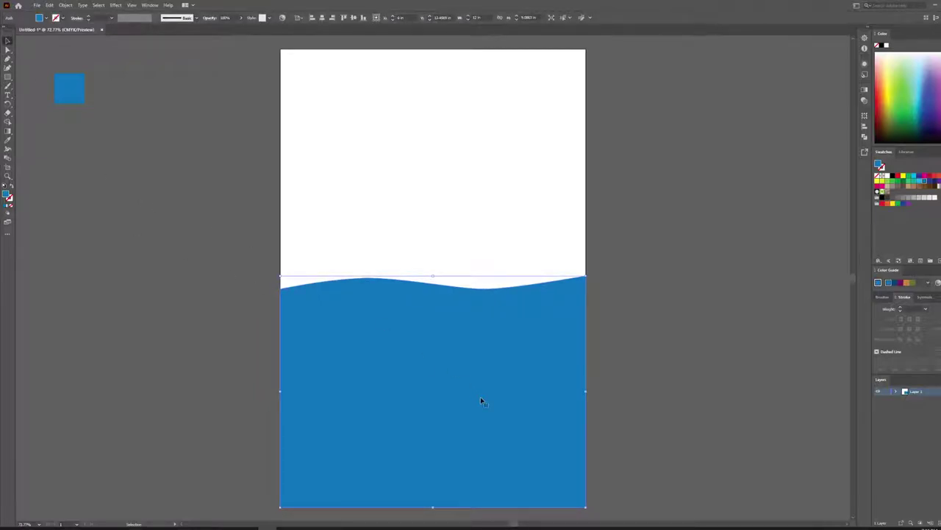
pyautogui.moveTo(479, 426); pyautogui.dragTo(476, 397)
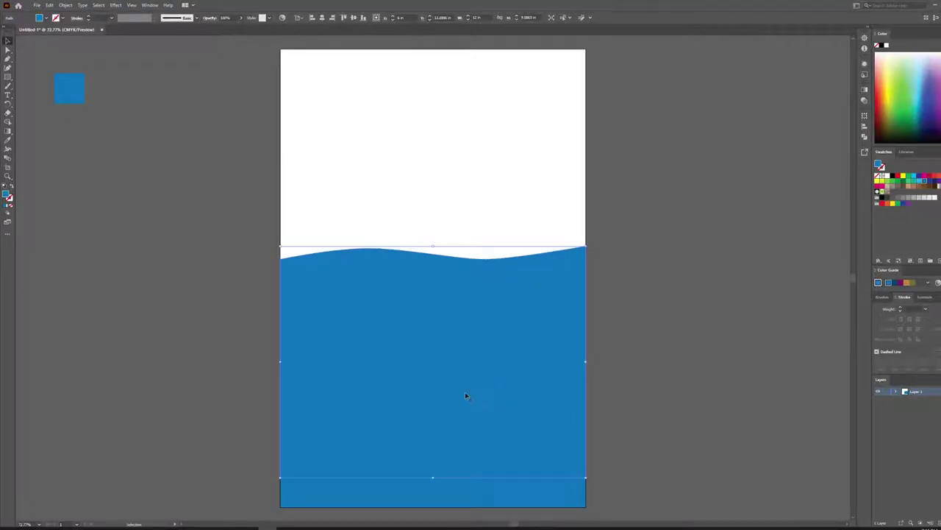
pyautogui.doubleClick(8, 194)
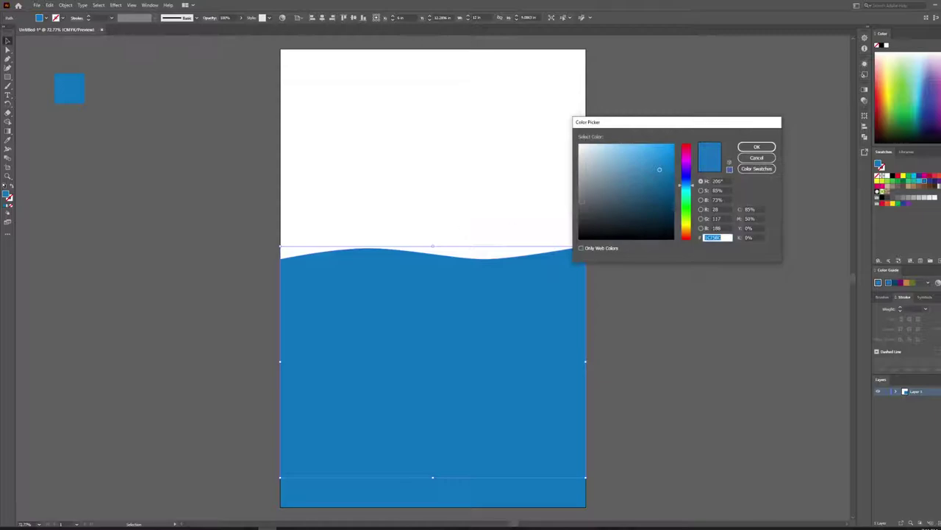
pyautogui.click(659, 183)
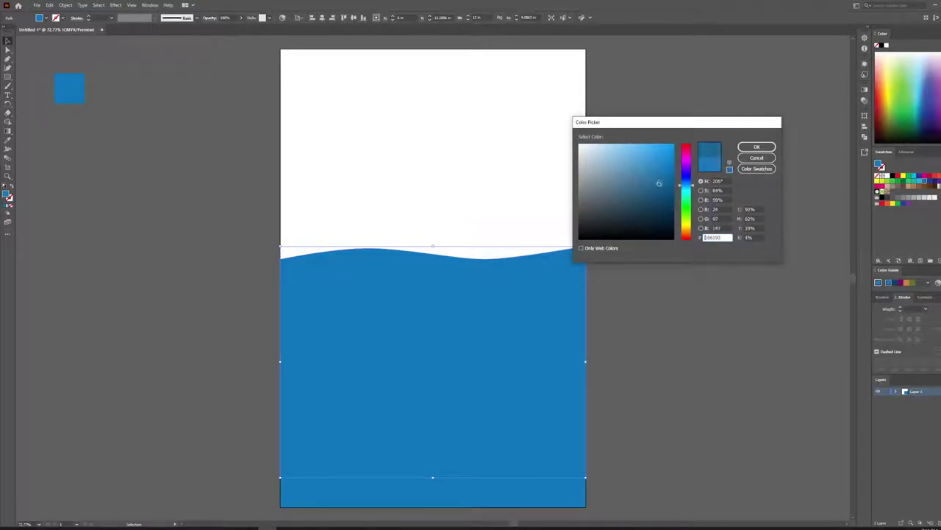
pyautogui.click(757, 146)
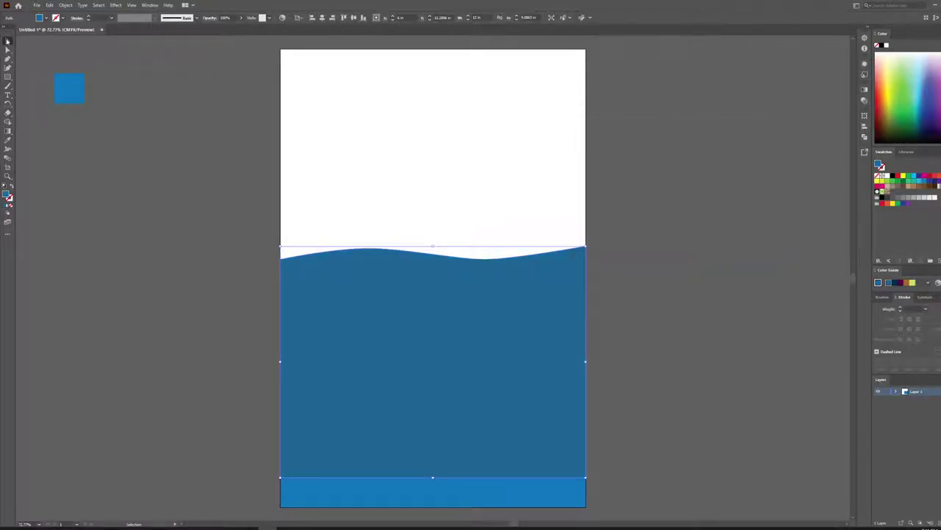
# Reflect the darker wave copy across the vertical axis and send it to the back, behind the lighter wave.
pyautogui.rightClick(409, 338)
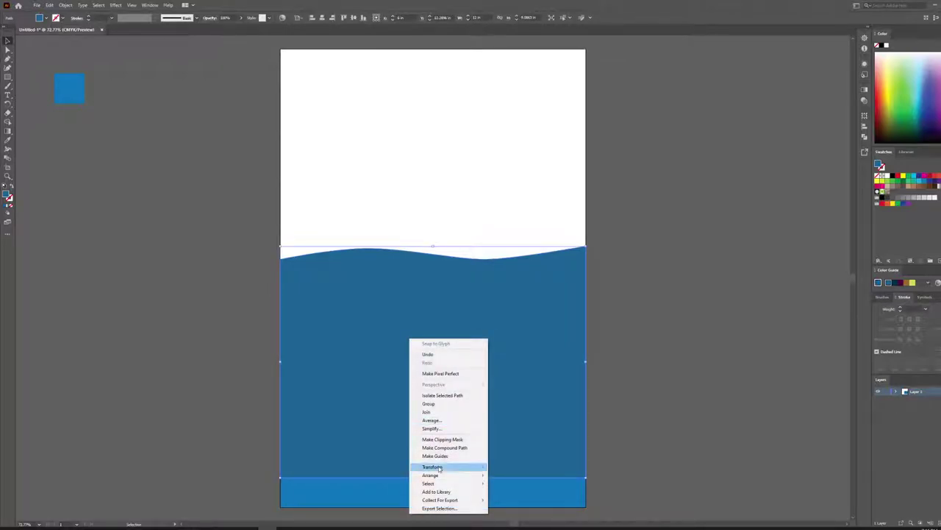
pyautogui.moveTo(446, 467)
pyautogui.click(514, 493)
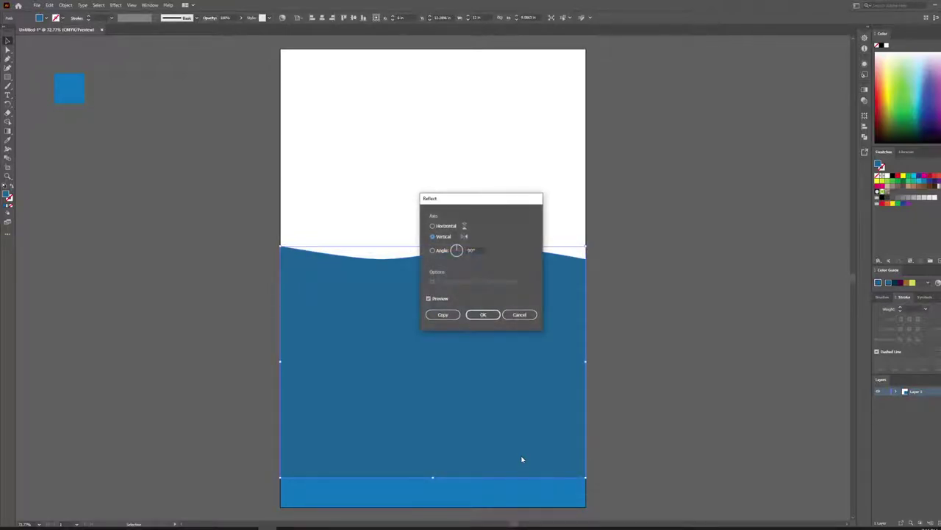
pyautogui.click(483, 315)
pyautogui.rightClick(446, 310)
pyautogui.moveTo(491, 447)
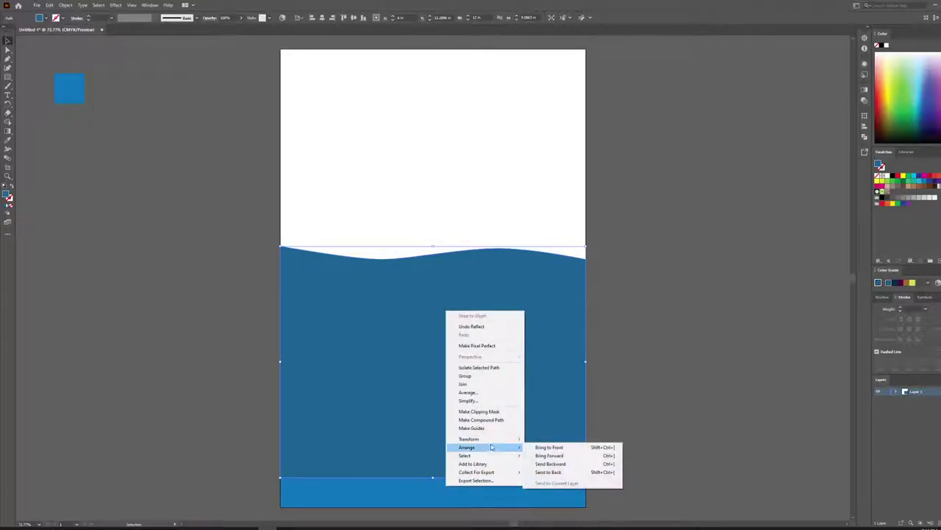
pyautogui.click(548, 472)
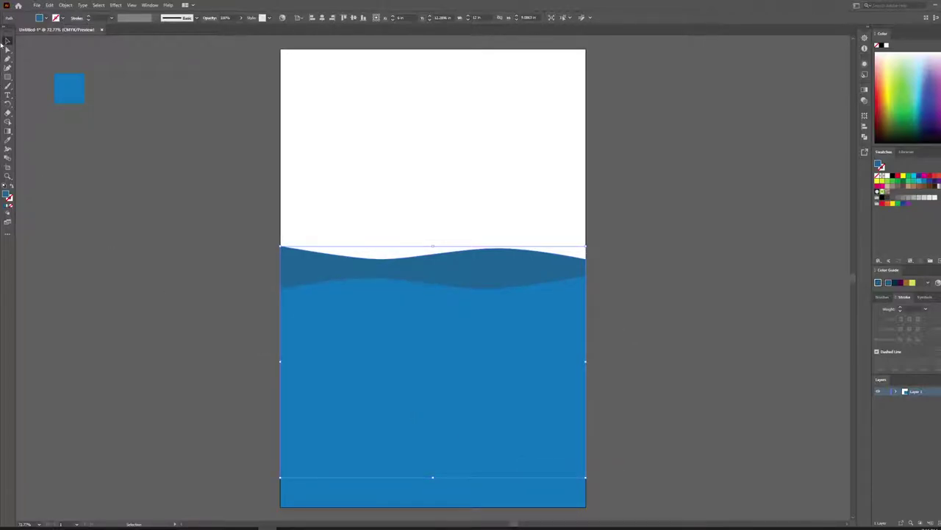
# Nudge the darker wave slightly down so that it sits closer to the lighter wave's top edge.
pyautogui.click(523, 229)
pyautogui.click(529, 263)
pyautogui.press('Down')
pyautogui.press('Down')
pyautogui.press('Down')
pyautogui.press('Down')
pyautogui.press('Down')
pyautogui.press('Down')
pyautogui.press('Down')
pyautogui.press('Down')
pyautogui.press('Down')
pyautogui.press('Down')
pyautogui.press('Down')
pyautogui.press('Down')
pyautogui.press('Down')
pyautogui.click(672, 298)
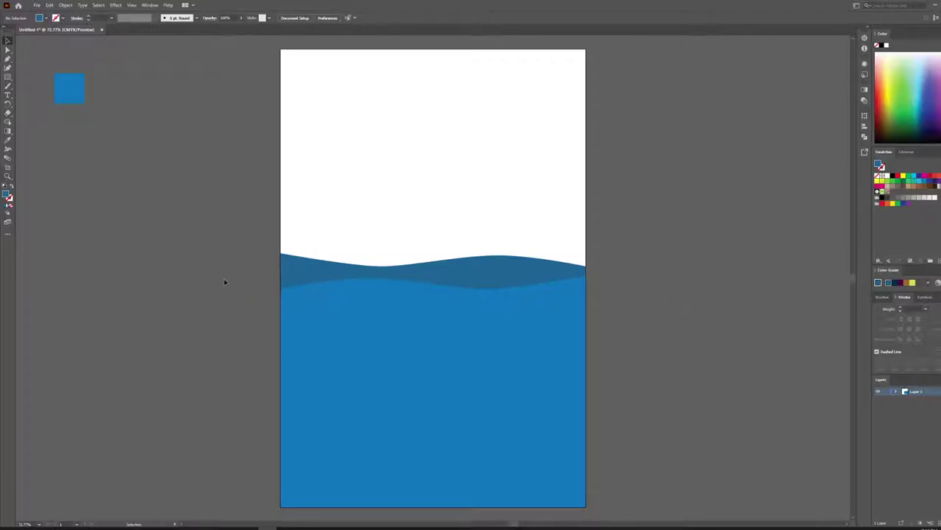
# Draw a second reference square of about 1.2 in, in the wave's darker blue, directly below the first blue square.
pyautogui.click(309, 267)
pyautogui.click(48, 154)
pyautogui.click(8, 77)
pyautogui.moveTo(53, 108); pyautogui.dragTo(85, 139)
pyautogui.click(8, 39)
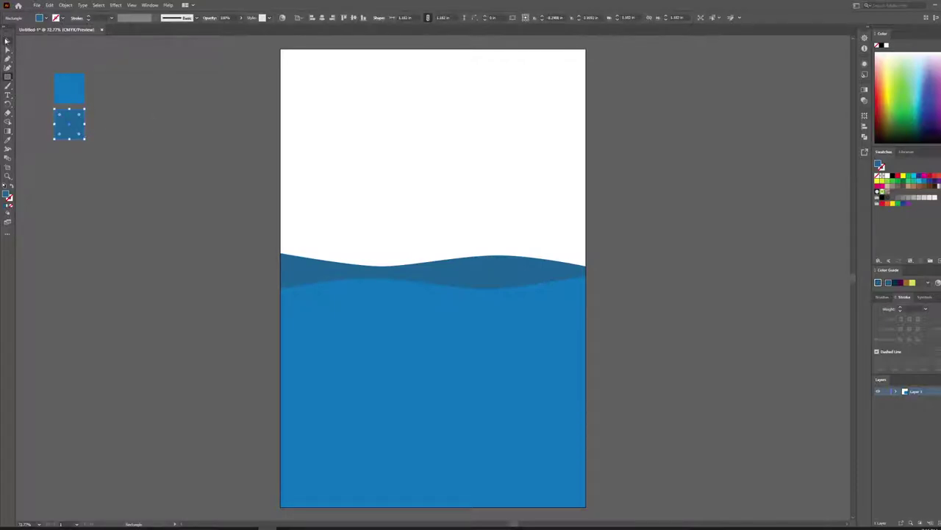
pyautogui.click(214, 135)
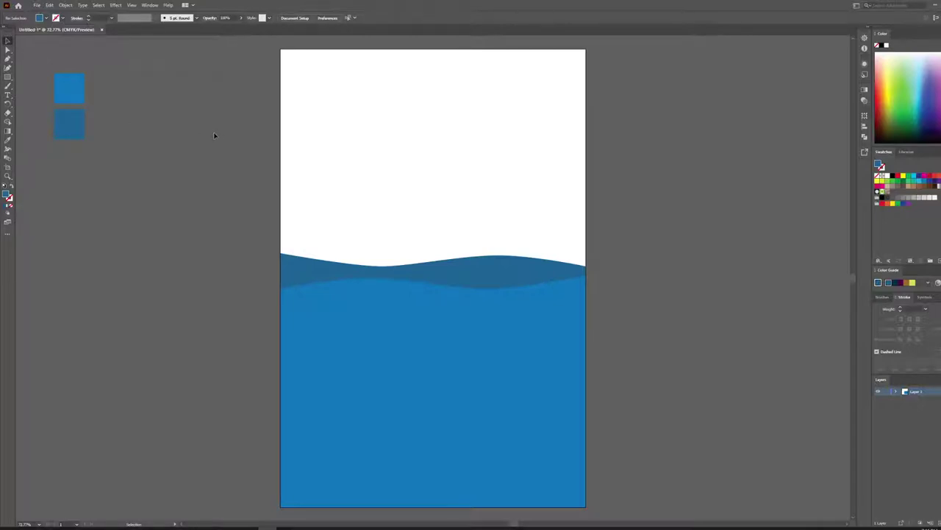
# Draw a rectangle 12 in wide and about 9.7 in high over the artboard's upper half and give it a top-to-bottom linear gradient.
pyautogui.click(8, 76)
pyautogui.moveTo(281, 49); pyautogui.dragTo(587, 295)
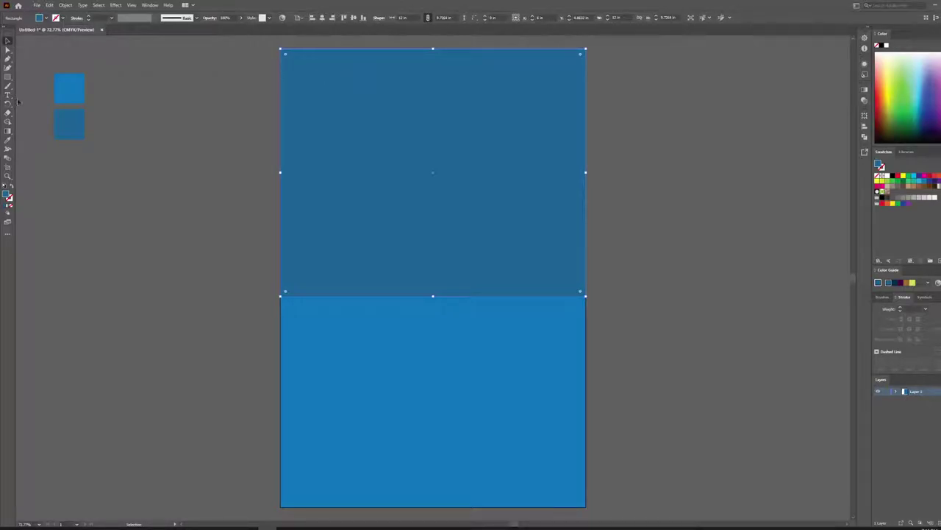
pyautogui.click(7, 131)
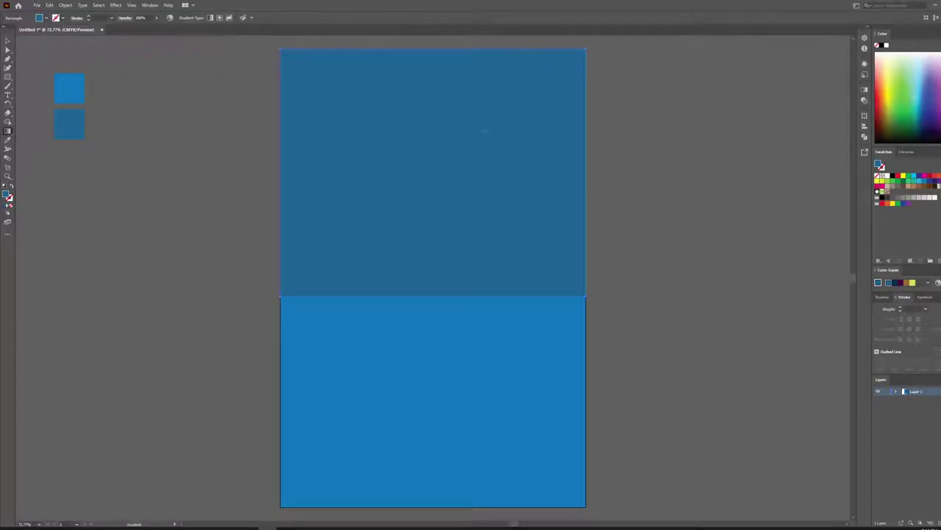
pyautogui.moveTo(441, 85); pyautogui.dragTo(437, 130)
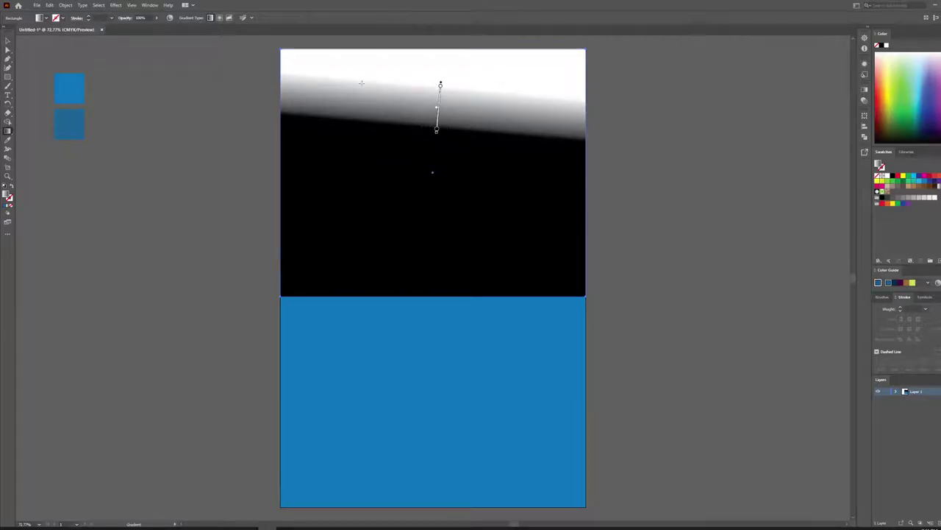
pyautogui.moveTo(431, 54); pyautogui.dragTo(431, 294)
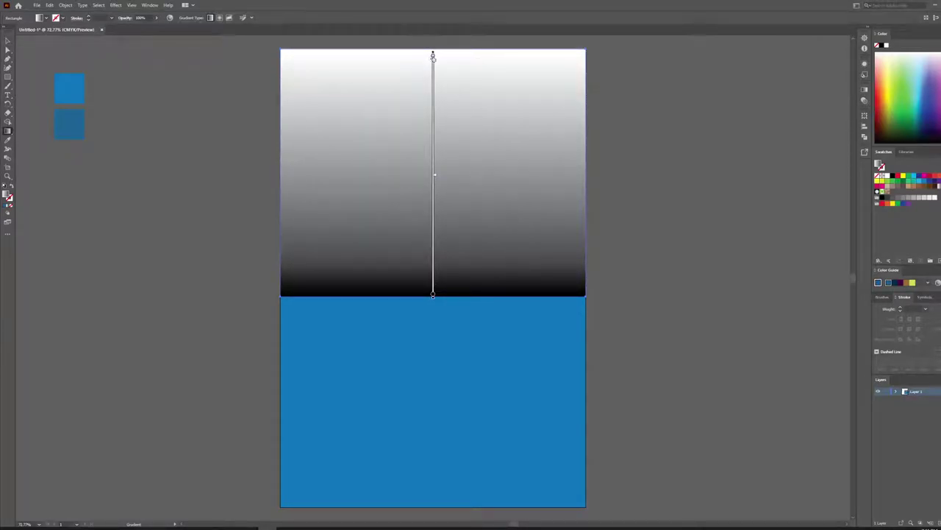
# Set the rectangle gradient's upper color stop to orange and its lower stop to red.
pyautogui.click(434, 56)
pyautogui.doubleClick(433, 57)
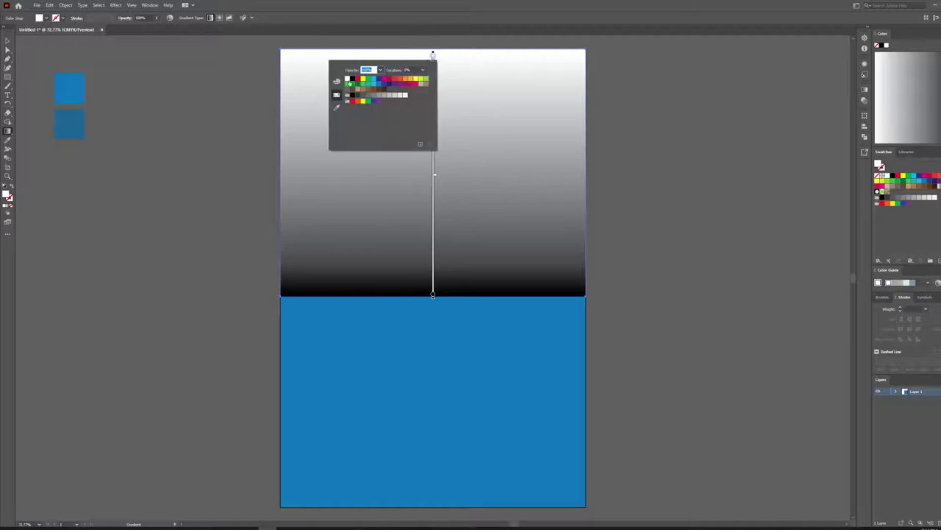
pyautogui.click(401, 80)
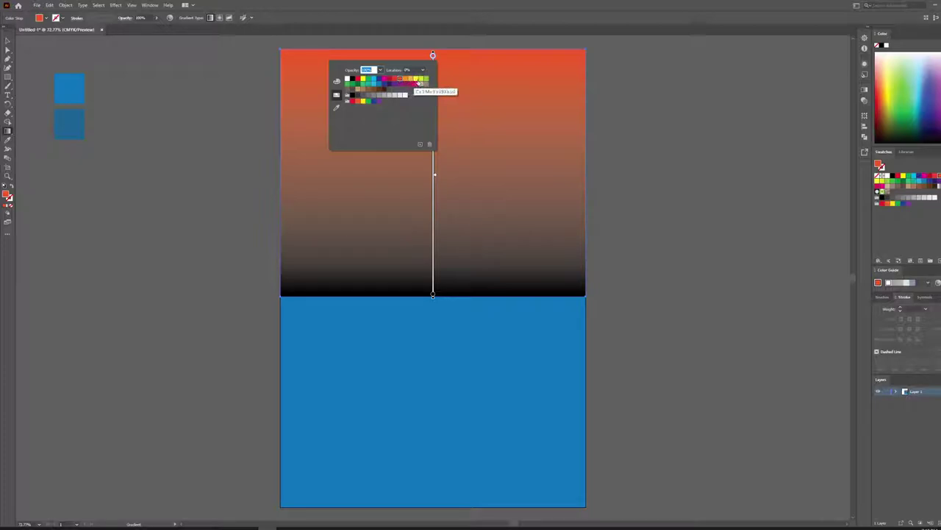
pyautogui.click(417, 79)
pyautogui.click(412, 80)
pyautogui.click(408, 80)
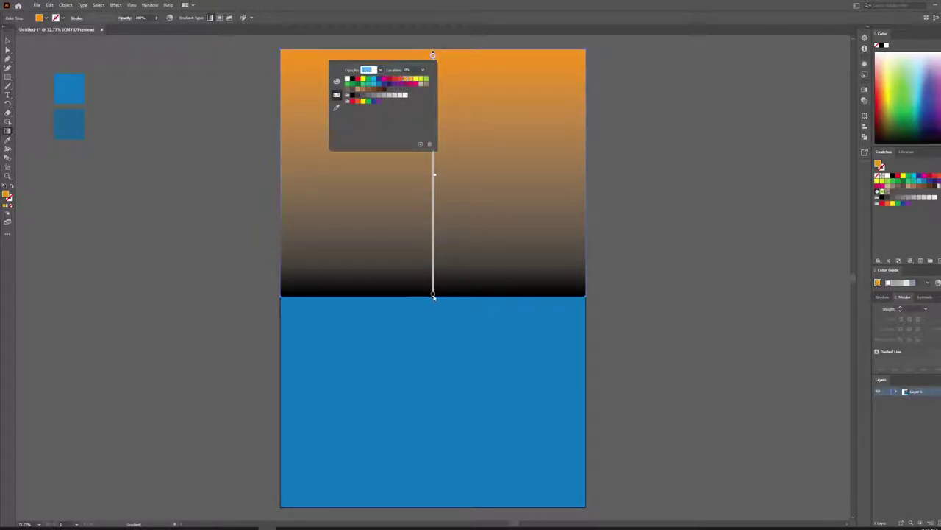
pyautogui.doubleClick(433, 295)
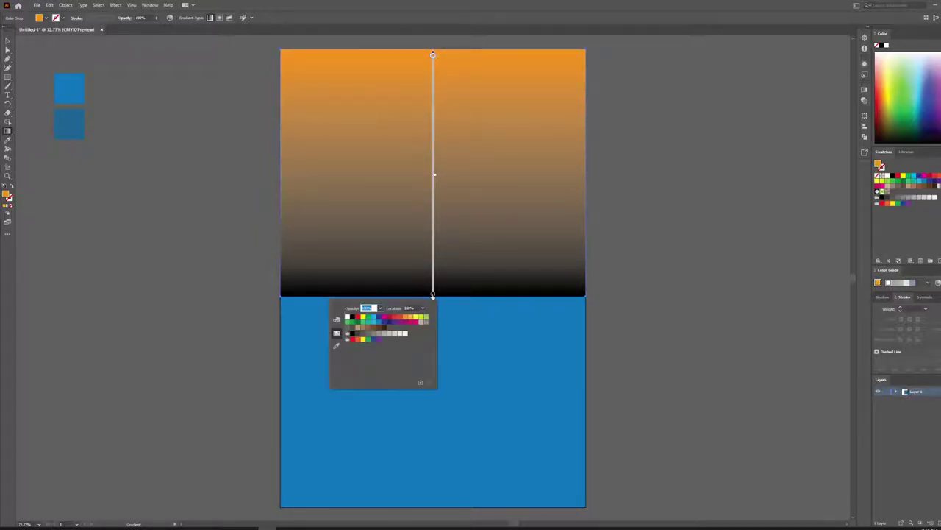
pyautogui.click(395, 318)
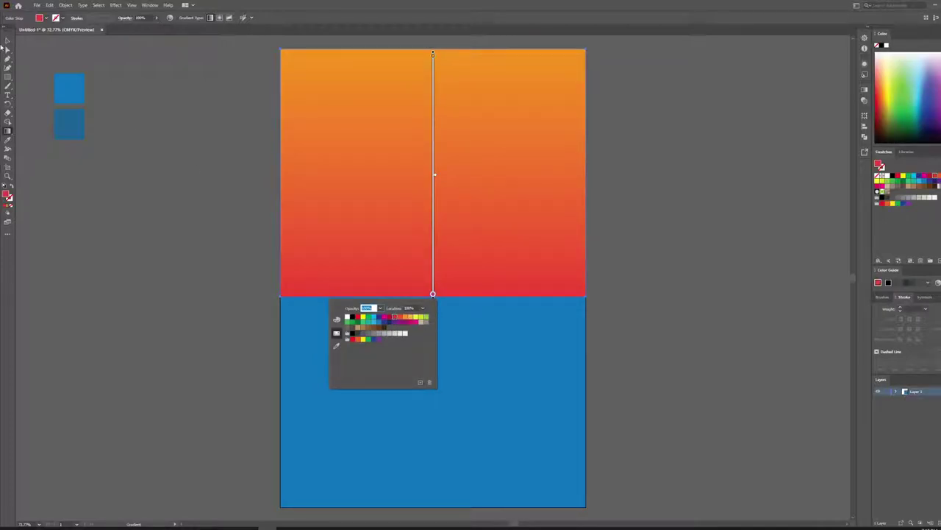
# Redraw the orange-to-red gradient vertically from the rectangle's top edge to its bottom edge and select the rectangle.
pyautogui.click(8, 41)
pyautogui.click(208, 155)
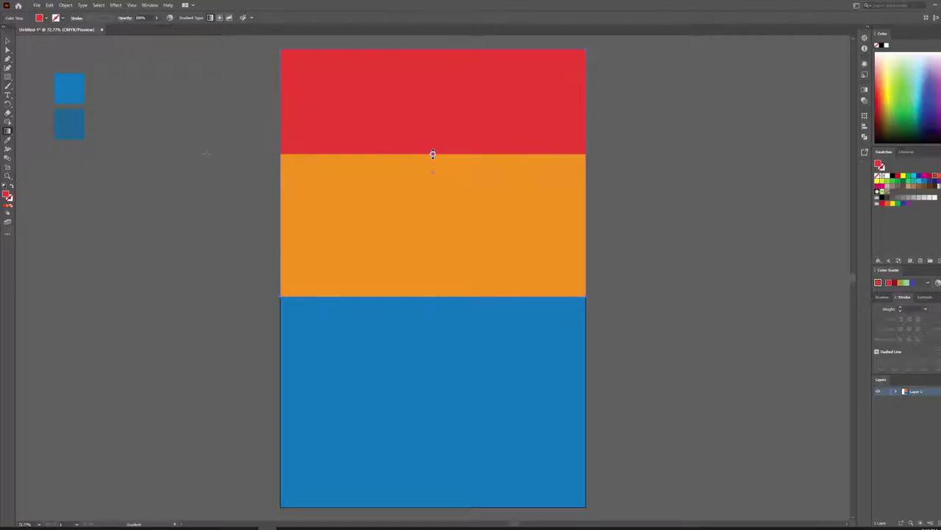
pyautogui.moveTo(423, 53); pyautogui.dragTo(424, 294)
pyautogui.click(7, 41)
pyautogui.click(208, 87)
pyautogui.click(418, 115)
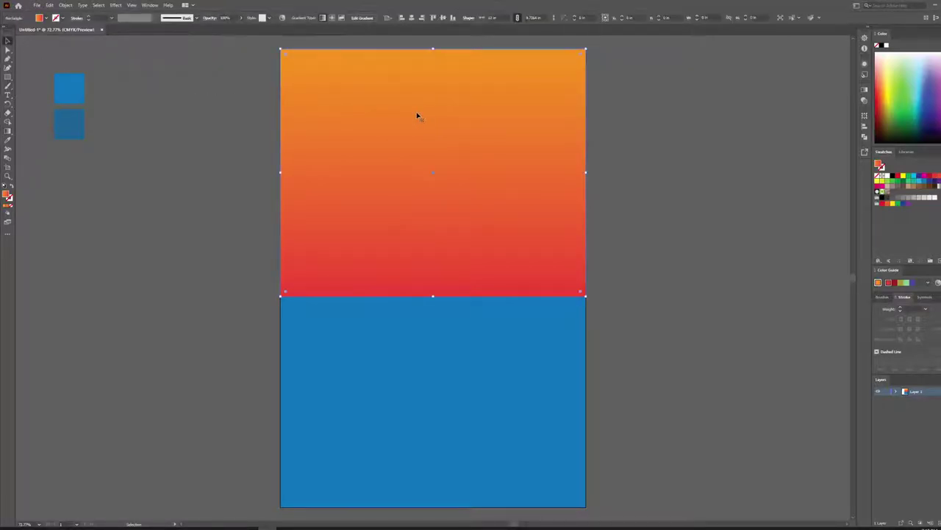
# Send the orange-to-red gradient rectangle behind both blue waves and deselect it.
pyautogui.hotkey('ctrl', '[')
pyautogui.hotkey('ctrl', '[')
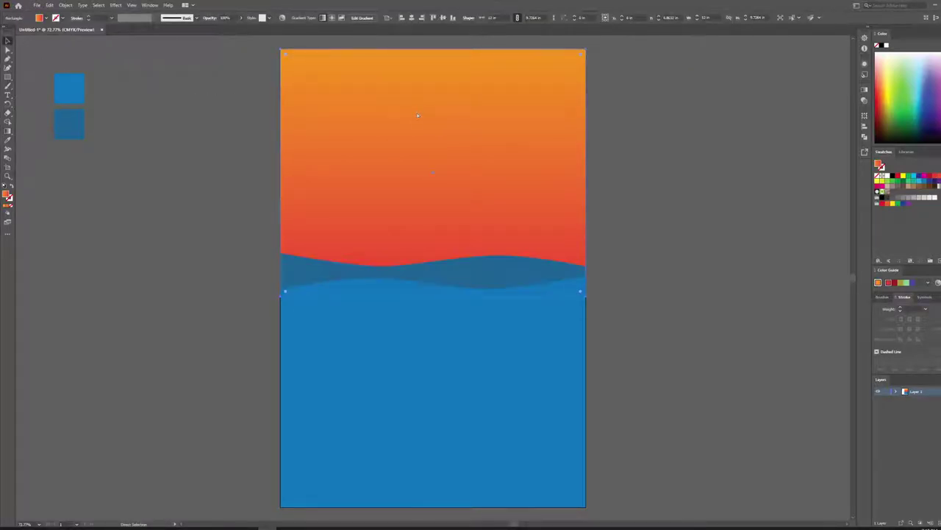
pyautogui.click(163, 156)
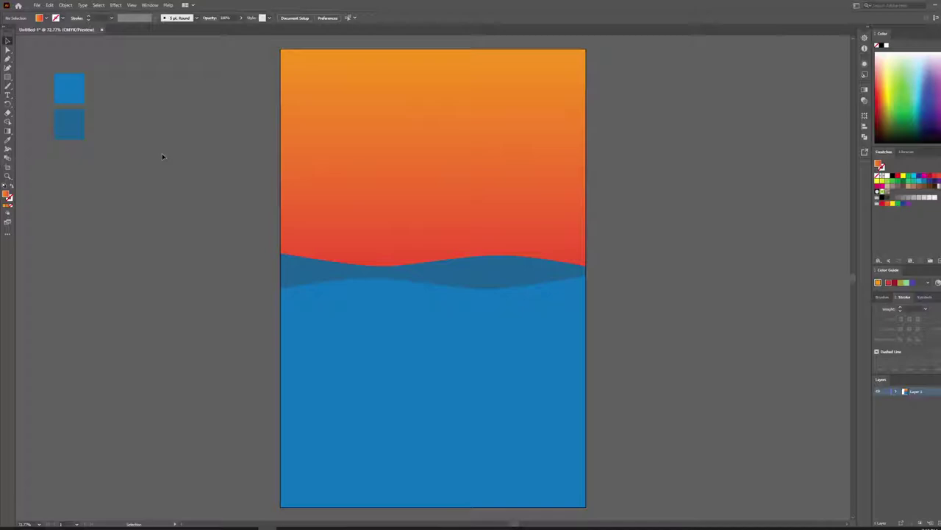
pyautogui.moveTo(7, 77); pyautogui.dragTo(40, 72)
pyautogui.doubleClick(8, 197)
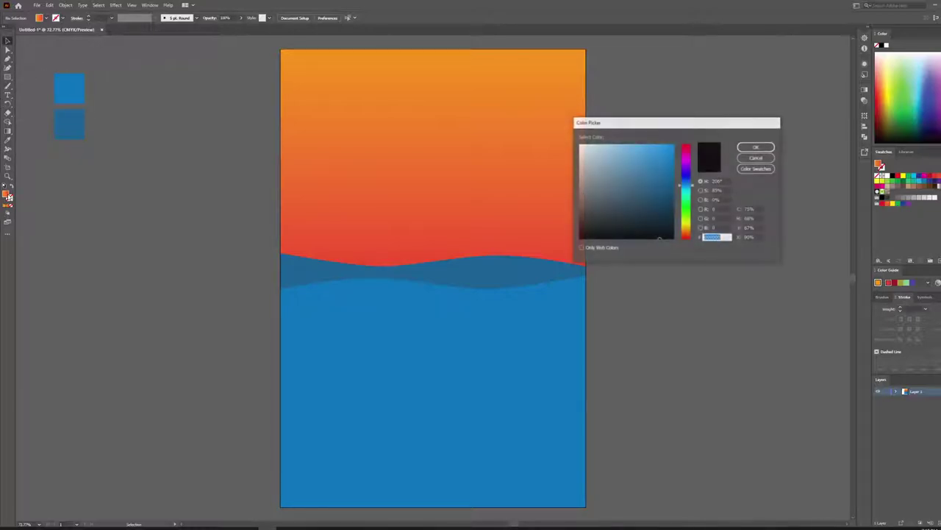
pyautogui.click(755, 158)
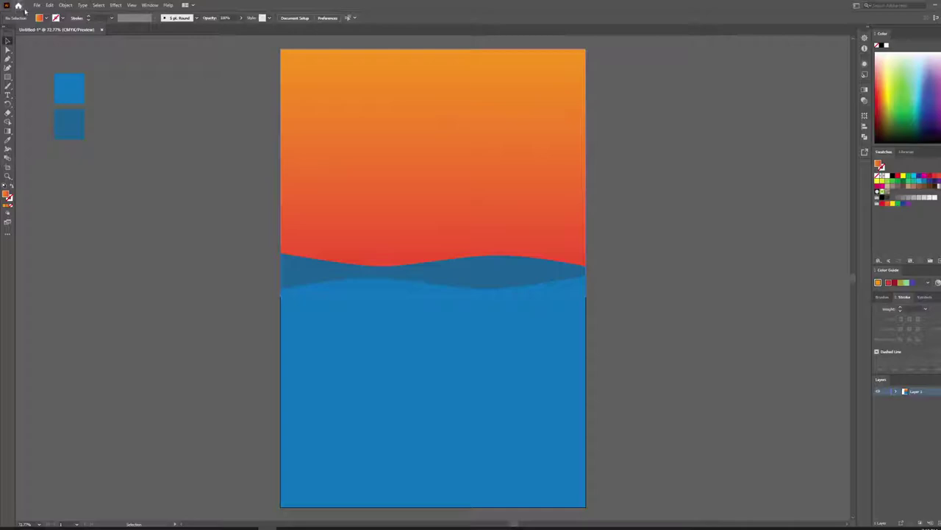
# Set the fill color to a bright, slightly greenish yellow with no object selected.
pyautogui.click(47, 18)
pyautogui.click(11, 36)
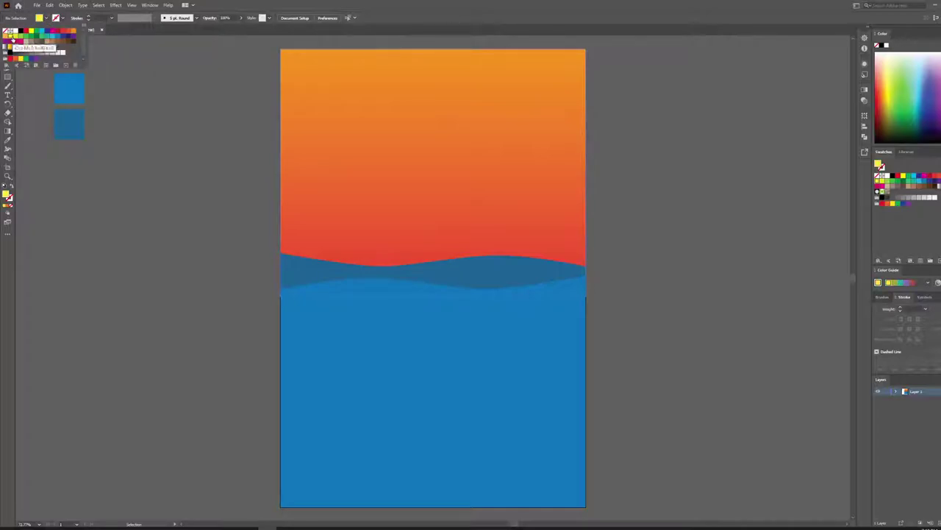
pyautogui.click(163, 80)
pyautogui.click(45, 18)
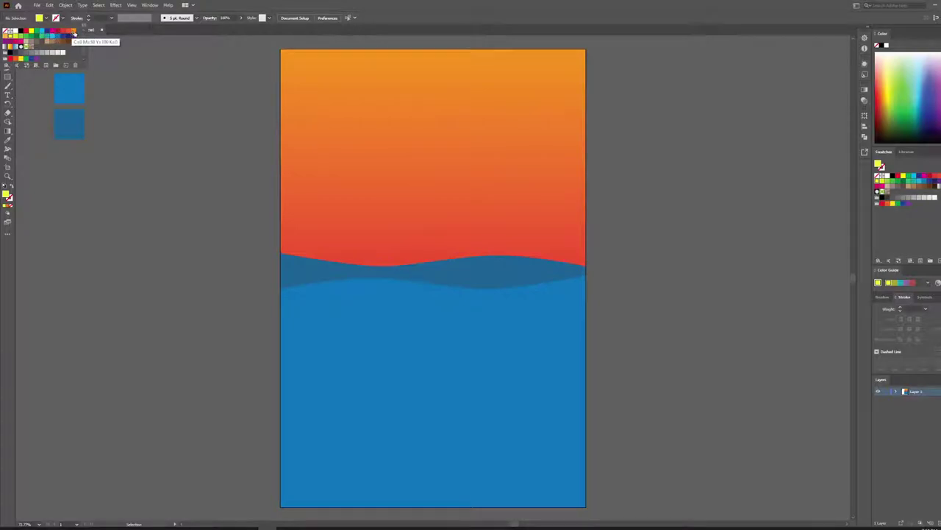
pyautogui.click(2, 212)
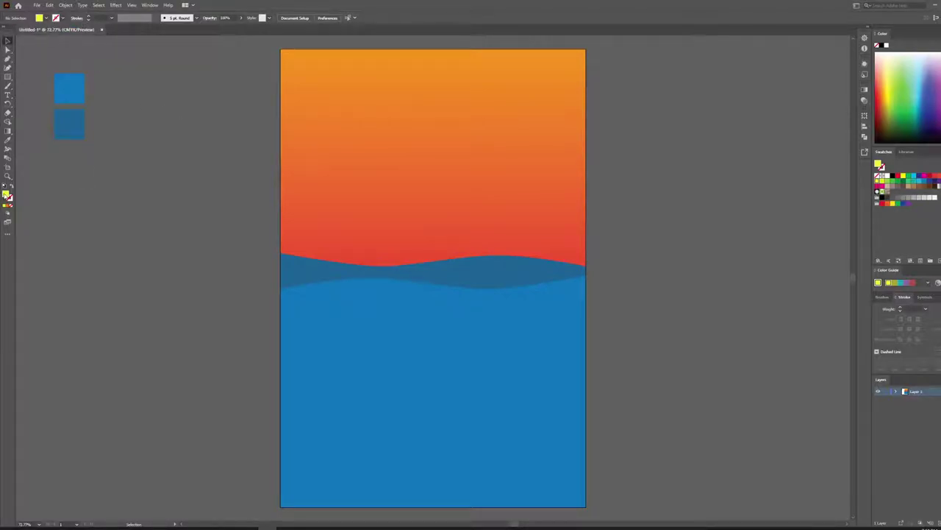
pyautogui.doubleClick(7, 195)
pyautogui.moveTo(690, 228); pyautogui.dragTo(691, 225)
pyautogui.moveTo(654, 148); pyautogui.dragTo(657, 147)
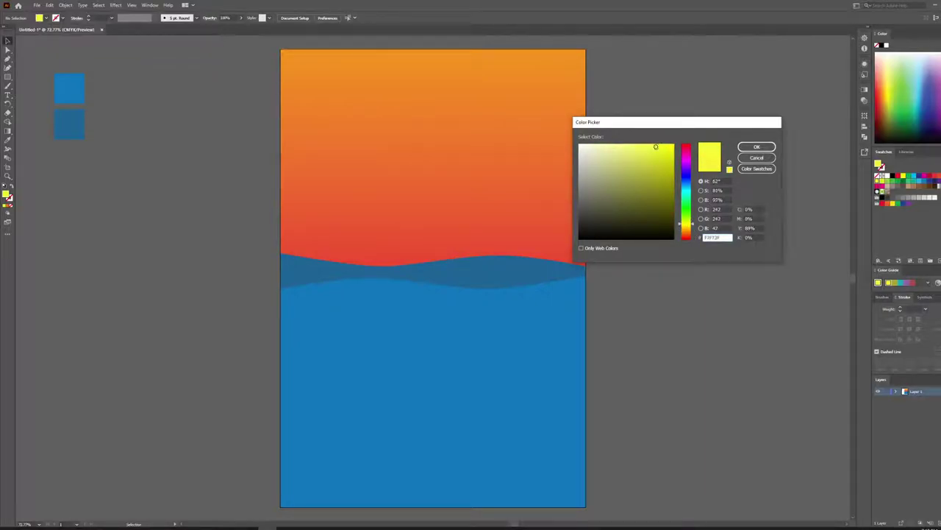
pyautogui.click(757, 147)
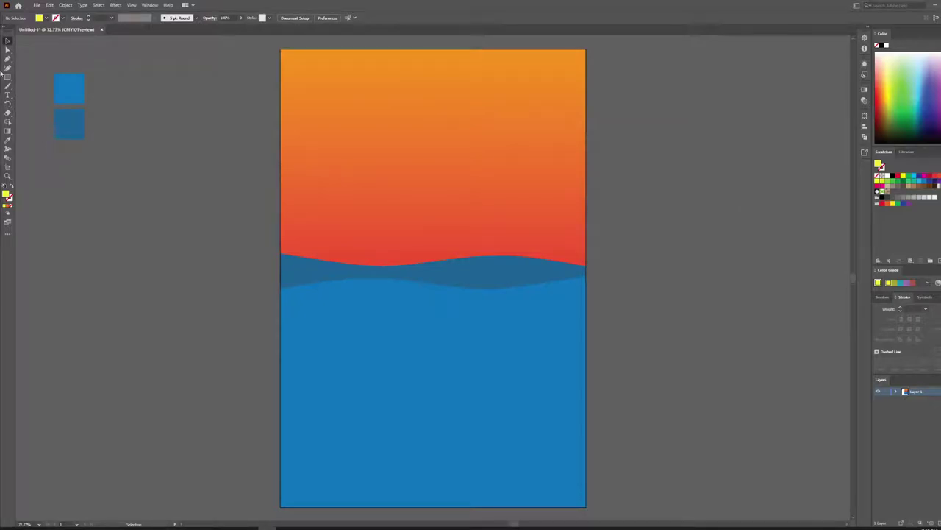
# Draw a yellow reference square of about 1.2 in below the darker blue square and deselect it.
pyautogui.moveTo(55, 147); pyautogui.dragTo(85, 179)
pyautogui.press('v')
pyautogui.click(87, 164)
pyautogui.click(82, 163)
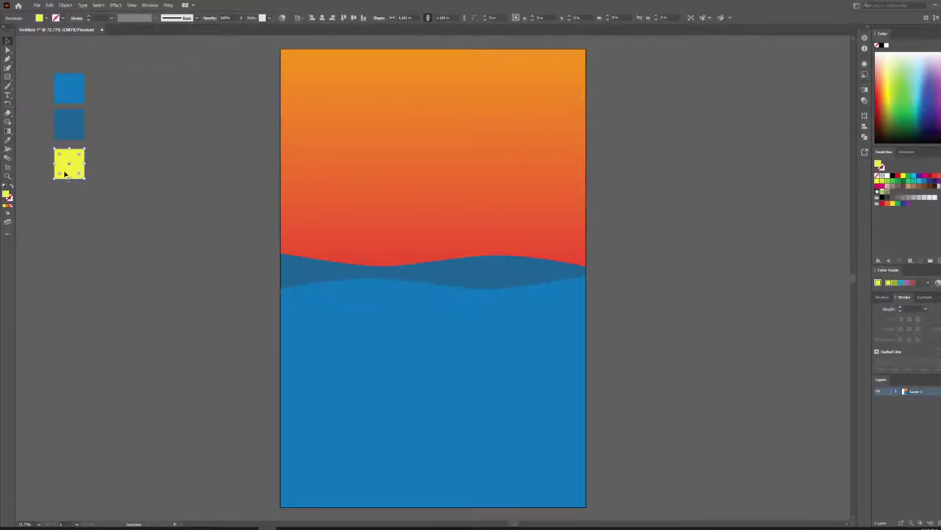
pyautogui.click(143, 118)
# Draw a yellow circle about 3.2 in across for the sun, overlapping the artboard's left edge near the waves.
pyautogui.moveTo(8, 77); pyautogui.dragTo(32, 86)
pyautogui.click(269, 197)
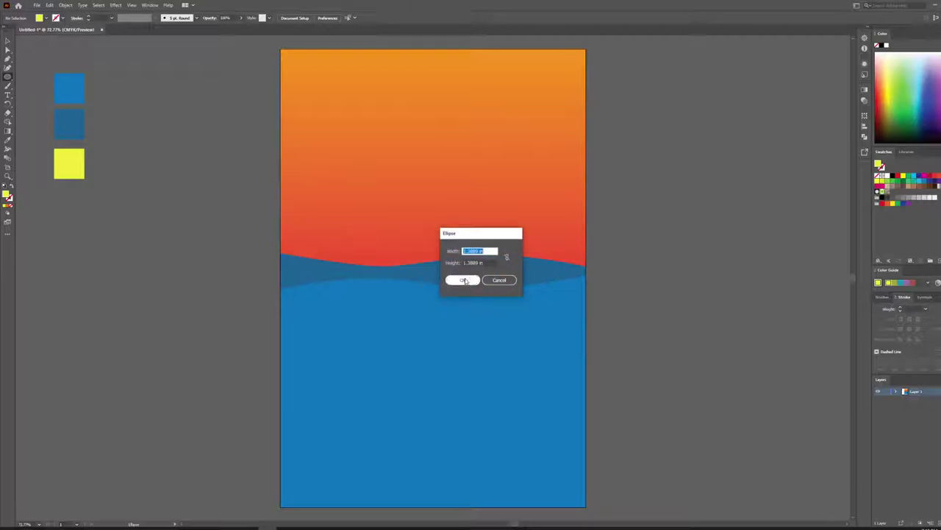
pyautogui.press('Escape')
pyautogui.moveTo(256, 200); pyautogui.dragTo(337, 283)
# Shift the sun slightly along the horizon at the artboard's left edge and send it behind both waves.
pyautogui.click(6, 40)
pyautogui.moveTo(309, 236)
pyautogui.mouseDown()
pyautogui.moveTo(322, 227)
pyautogui.moveTo(325, 242)
pyautogui.mouseUp()
pyautogui.hotkey('ctrl', '[')
pyautogui.hotkey('ctrl', '[')
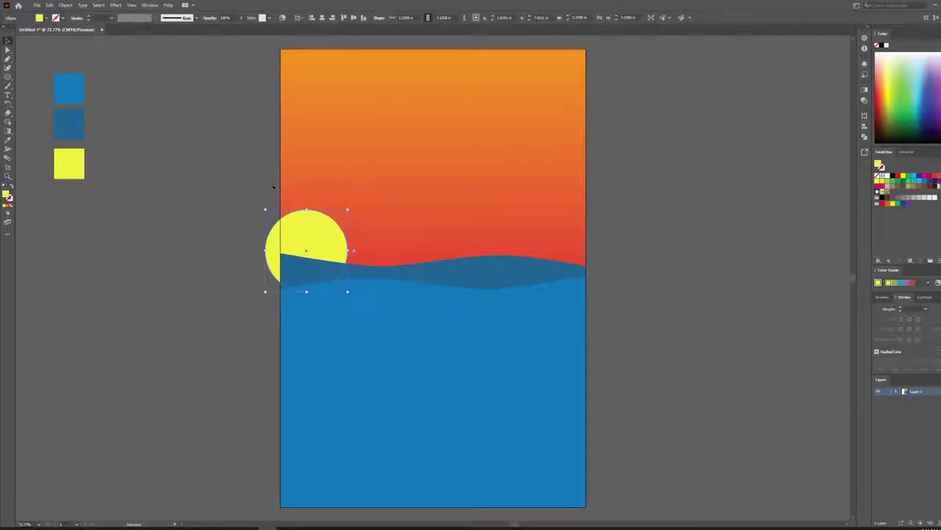
# Add an Outer Glow effect in Screen mode to the sun and set the glow color to yellow.
pyautogui.click(117, 6)
pyautogui.moveTo(146, 92)
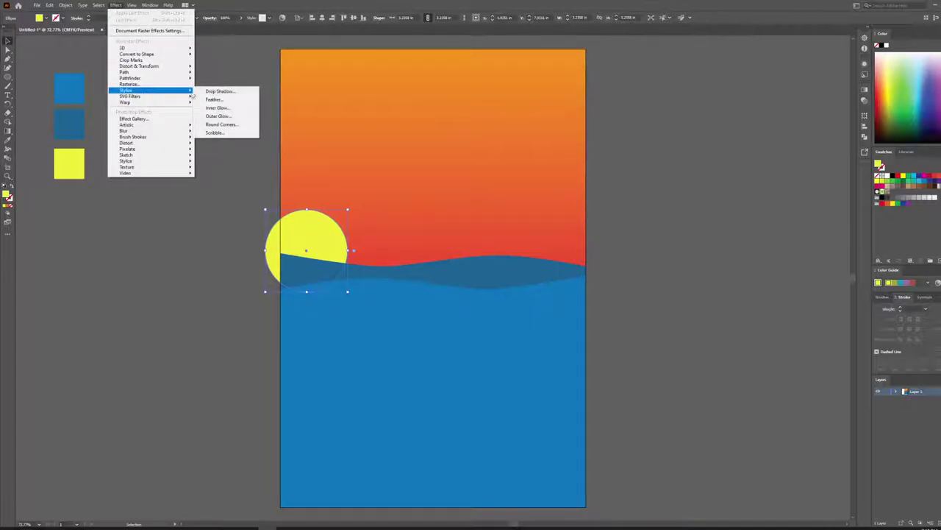
pyautogui.click(218, 117)
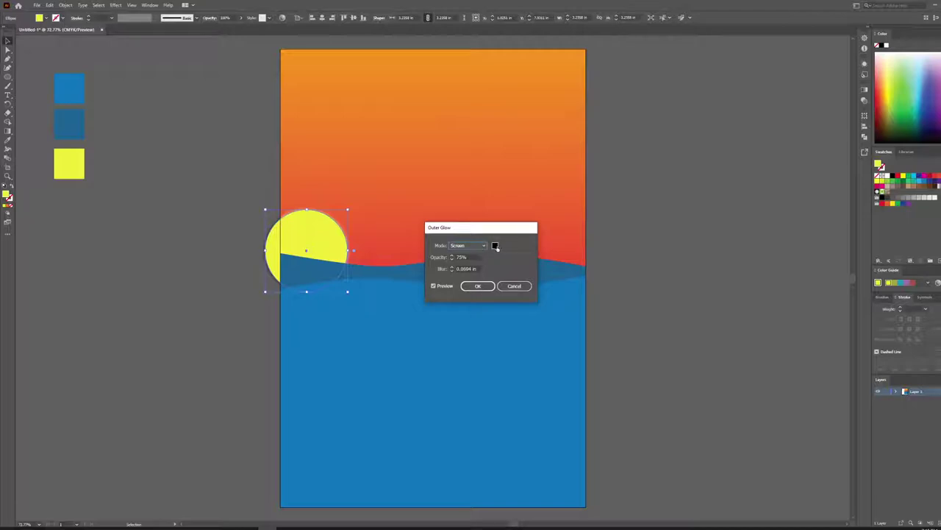
pyautogui.click(496, 247)
pyautogui.moveTo(686, 234); pyautogui.dragTo(689, 223)
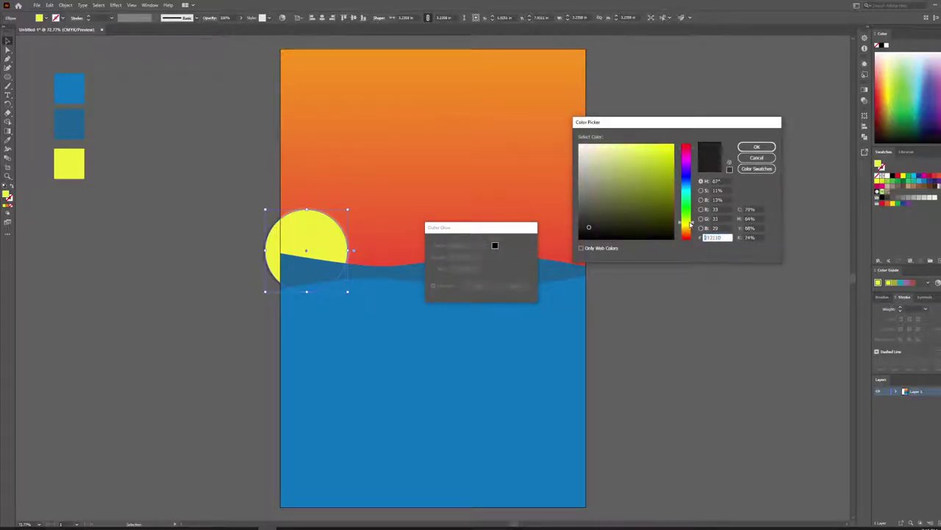
pyautogui.click(643, 149)
pyautogui.click(753, 147)
# Set the sun's outer glow to 80% opacity and 0.375 in blur, apply it and deselect the sun.
pyautogui.click(452, 255)
pyautogui.click(452, 255)
pyautogui.click(451, 255)
pyautogui.click(451, 255)
pyautogui.click(451, 255)
pyautogui.click(451, 267)
pyautogui.click(452, 267)
pyautogui.click(452, 267)
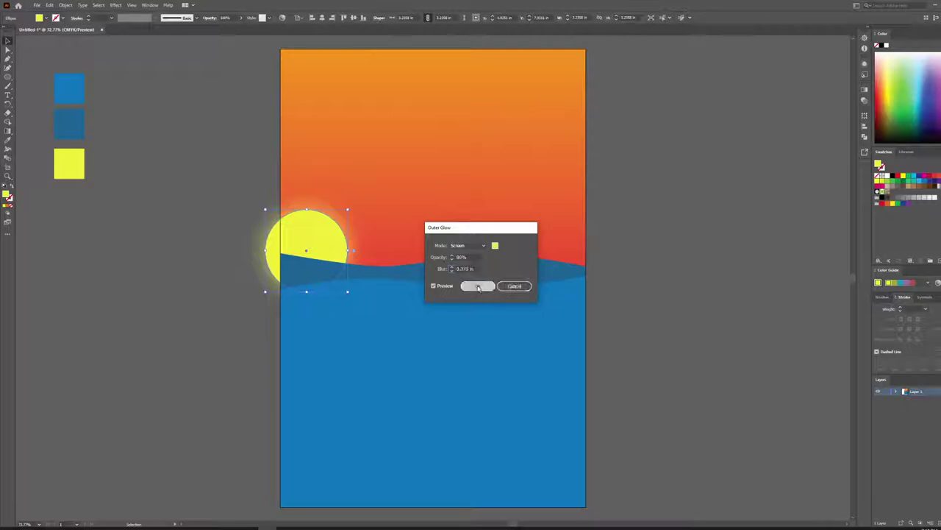
pyautogui.click(478, 286)
pyautogui.click(244, 131)
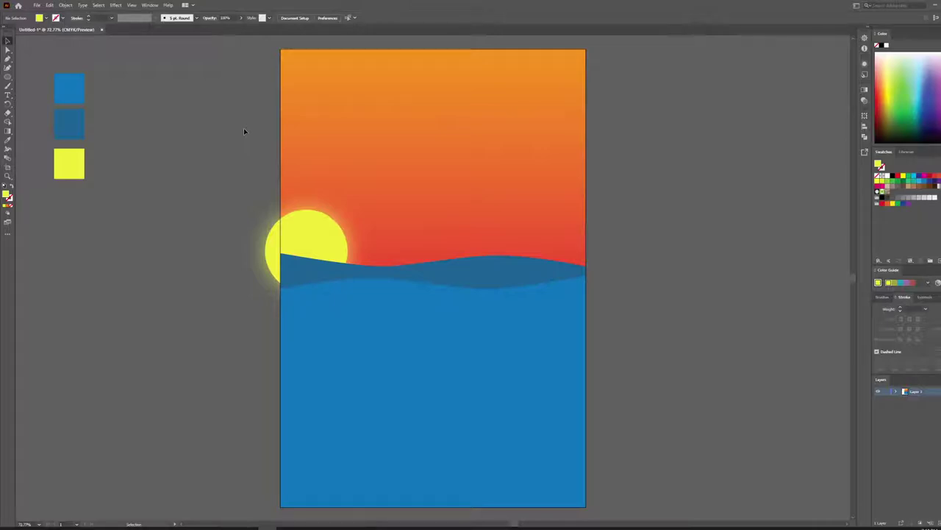
# Set the fill to brown and draw a reference square of that color directly below the yellow one, matching its size.
pyautogui.moveTo(189, 326); pyautogui.dragTo(308, 306)
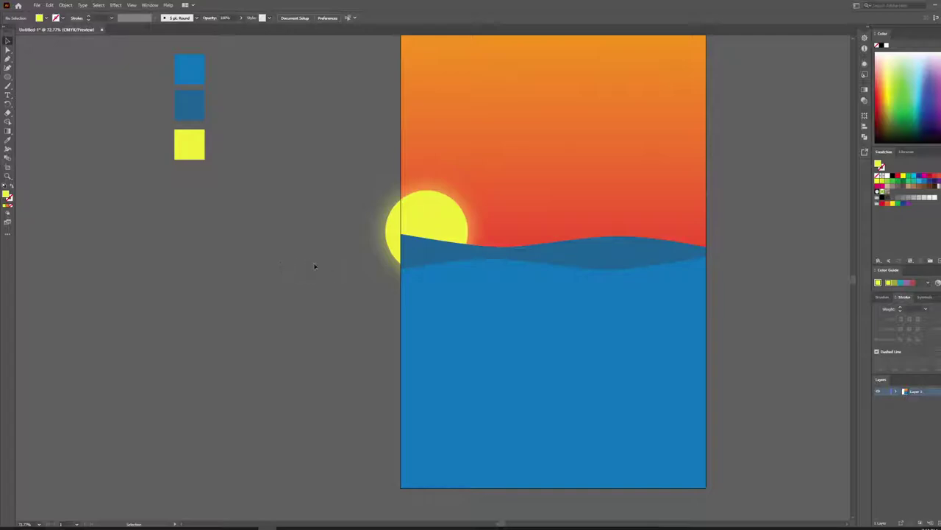
pyautogui.moveTo(252, 274); pyautogui.dragTo(282, 323)
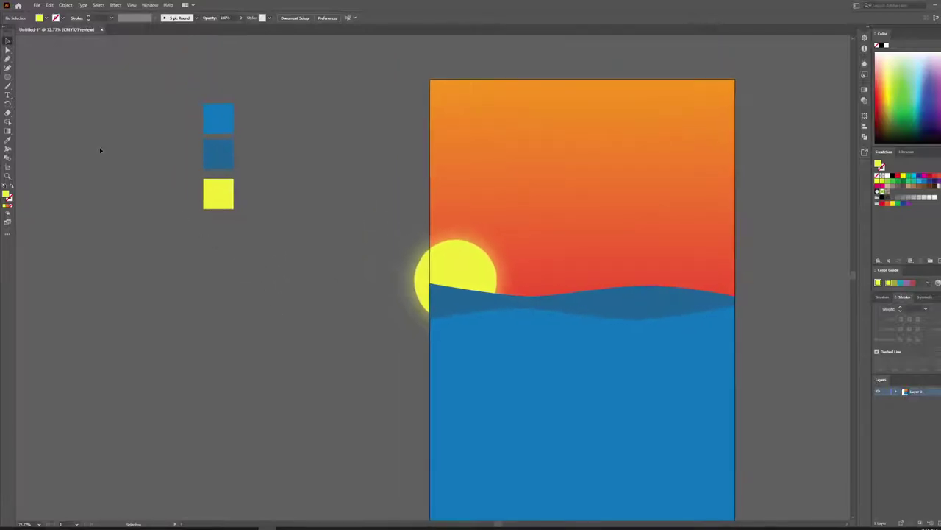
pyautogui.click(45, 19)
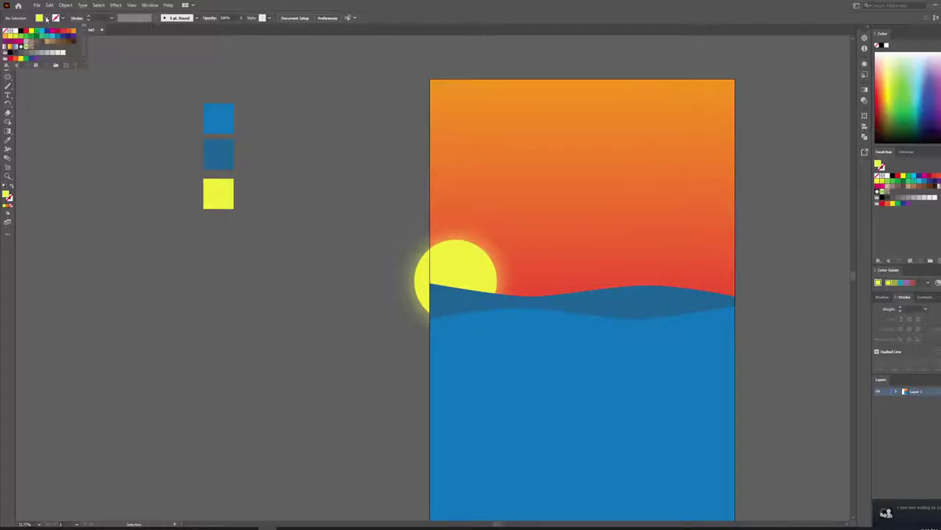
pyautogui.click(58, 42)
pyautogui.click(220, 245)
pyautogui.moveTo(9, 77); pyautogui.dragTo(33, 76)
pyautogui.moveTo(202, 213); pyautogui.dragTo(235, 246)
pyautogui.click(8, 41)
pyautogui.click(200, 306)
# Draw a brown rectangle about 7.1 in wide and 1.8 in high beside the artboard and position it below the reference squares.
pyautogui.press('space')
pyautogui.moveTo(288, 348); pyautogui.dragTo(310, 286)
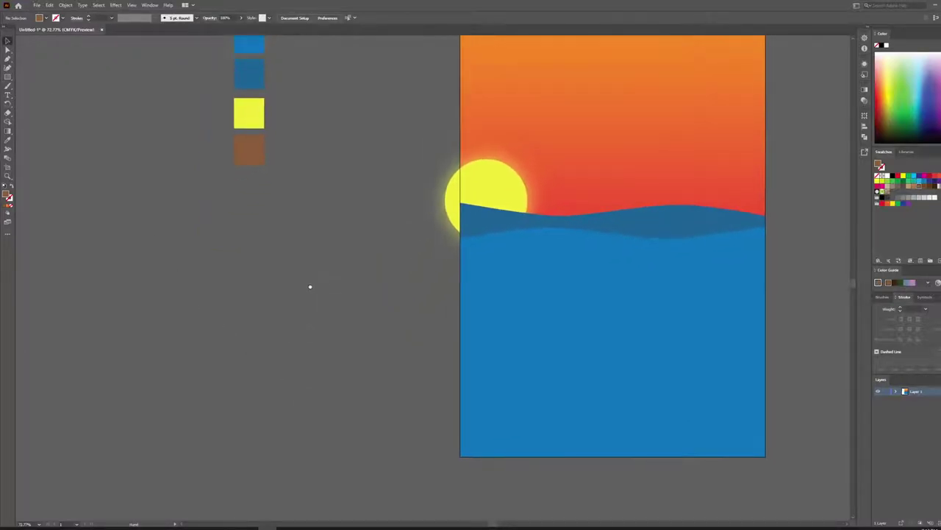
pyautogui.click(8, 77)
pyautogui.moveTo(96, 247); pyautogui.dragTo(300, 277)
pyautogui.press('v')
pyautogui.moveTo(355, 250); pyautogui.dragTo(301, 245)
pyautogui.moveTo(253, 275); pyautogui.dragTo(333, 270)
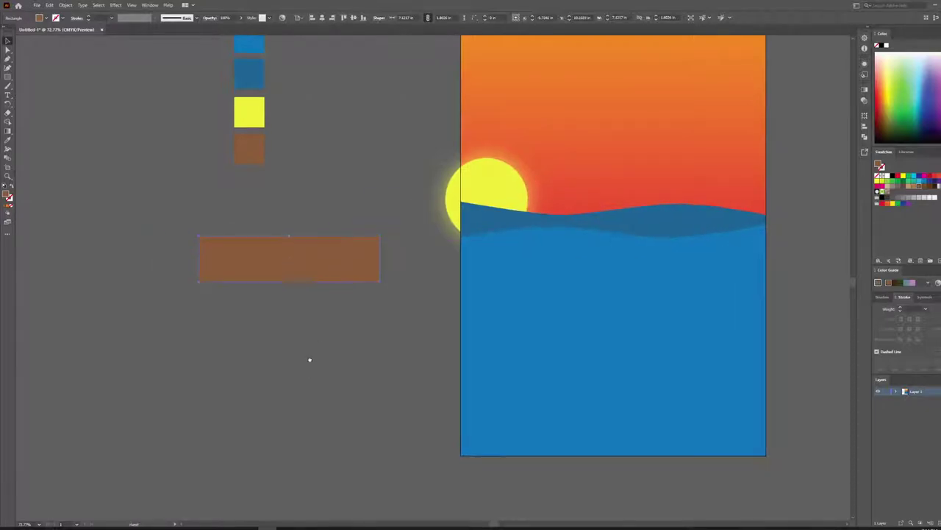
# Add anchor points near the middle of the brown rectangle's left and right sides.
pyautogui.moveTo(307, 361); pyautogui.dragTo(364, 332)
pyautogui.scroll(1, 404, 185)
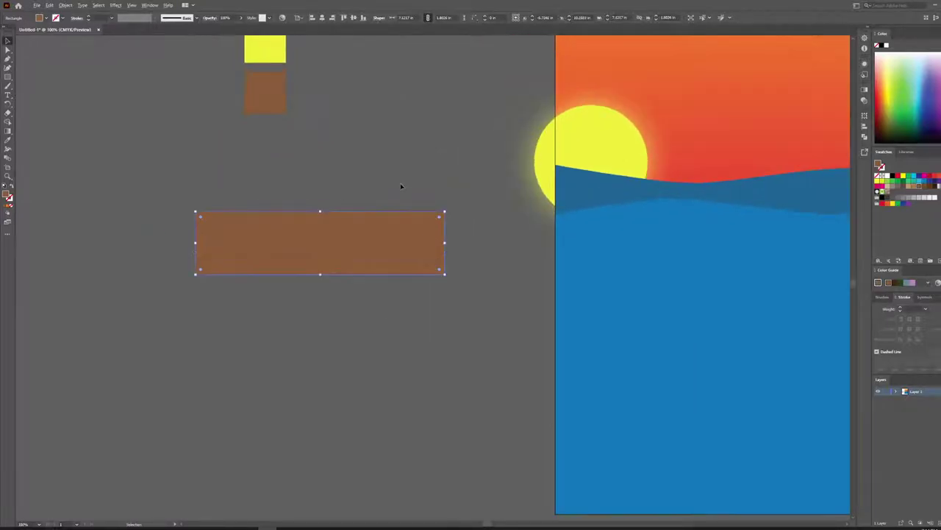
pyautogui.click(8, 59)
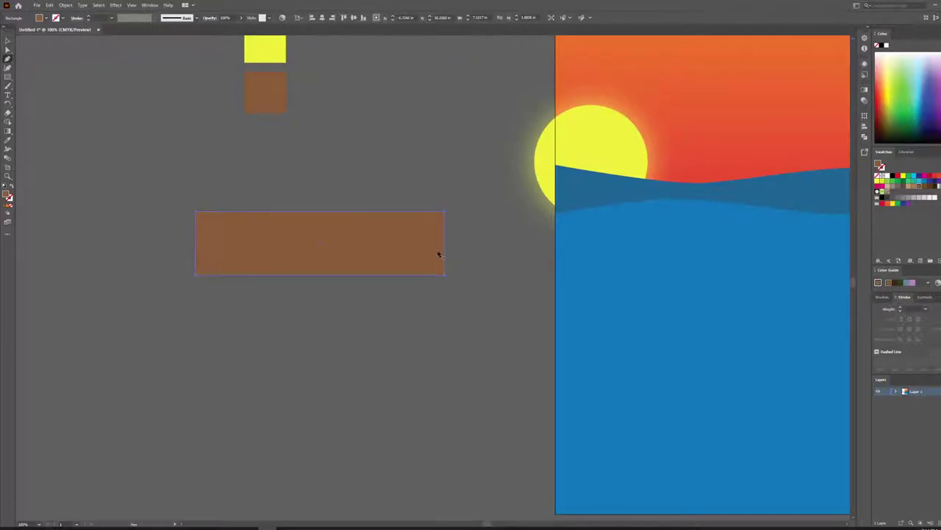
pyautogui.click(445, 244)
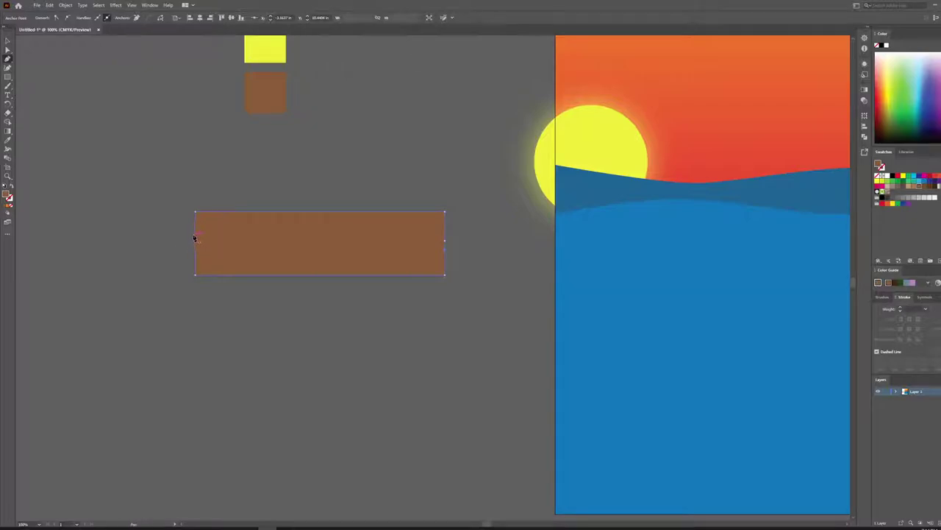
# Reshape the brown rectangle into a boat hull by moving its lower and side anchor points inward, leaving a stepped stern.
pyautogui.click(9, 50)
pyautogui.moveTo(445, 252); pyautogui.dragTo(403, 268)
pyautogui.moveTo(196, 273); pyautogui.dragTo(228, 267)
pyautogui.moveTo(197, 235); pyautogui.dragTo(262, 268)
pyautogui.moveTo(404, 269); pyautogui.dragTo(406, 250)
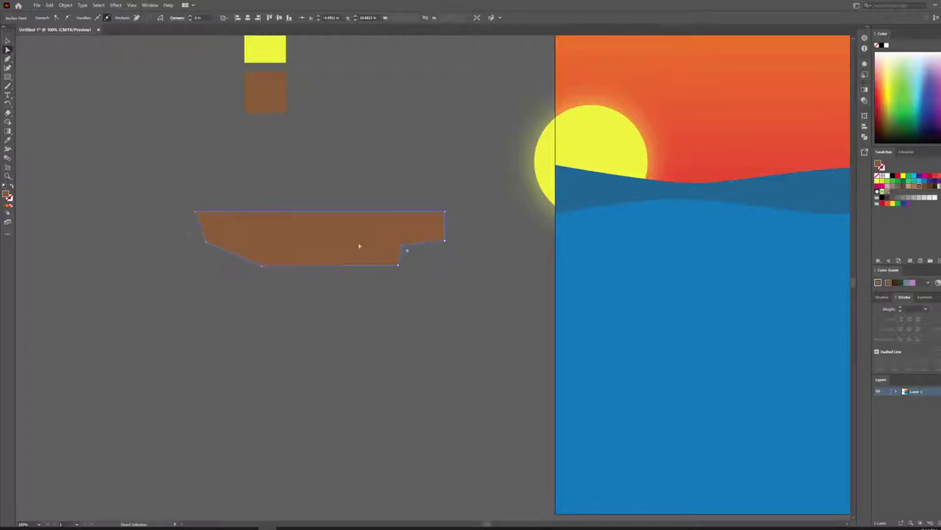
# Extend the hull's upper left corner outward into a pointed bow and deselect the hull.
pyautogui.click(207, 242)
pyautogui.moveTo(207, 242); pyautogui.dragTo(175, 213)
pyautogui.click(7, 41)
pyautogui.click(173, 80)
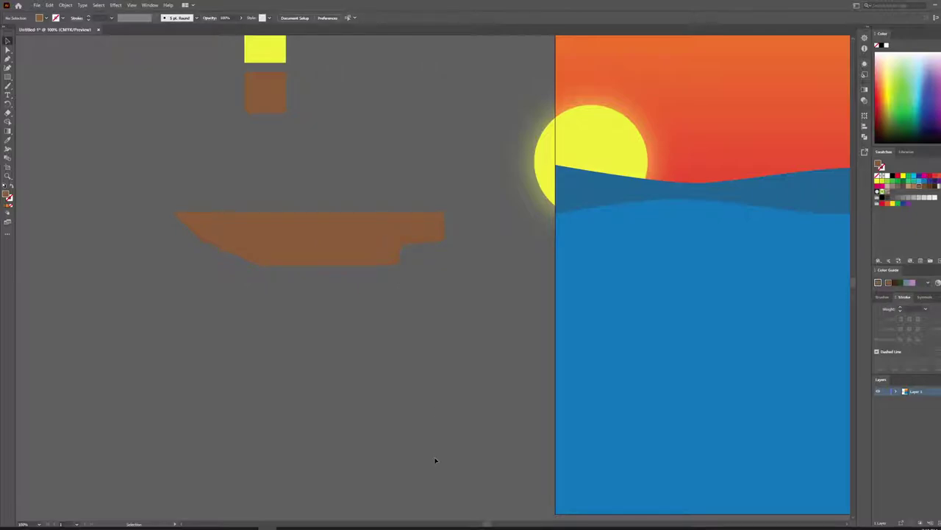
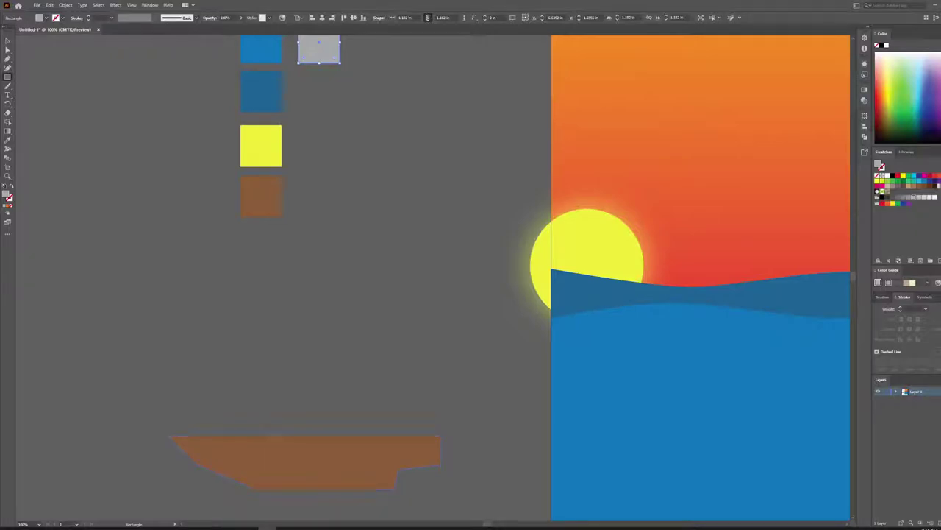
# Draw two adjoining gray cabin rectangles on the deck, about 3.3 by 0.9 in and, toward the bow, about 1.3 by 0.7 in.
pyautogui.moveTo(279, 436); pyautogui.dragTo(393, 401)
pyautogui.moveTo(462, 388); pyautogui.dragTo(553, 279)
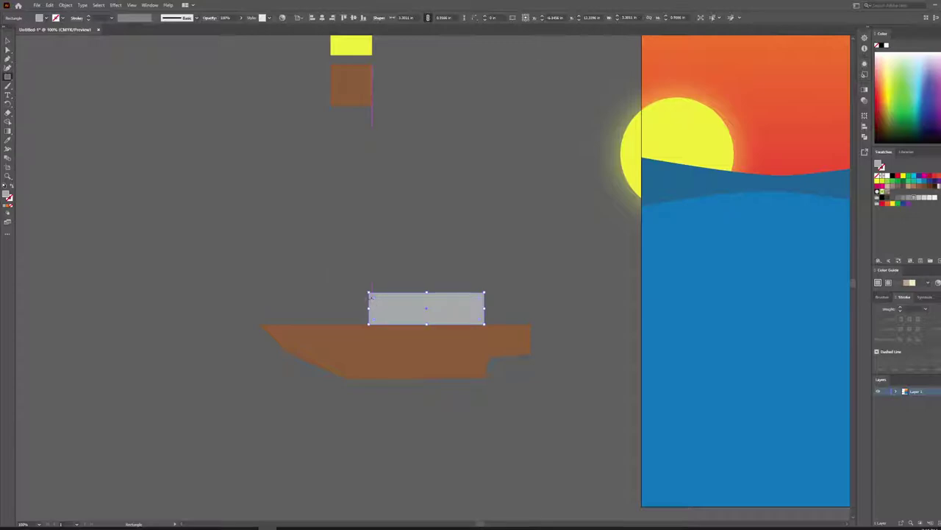
pyautogui.moveTo(369, 300); pyautogui.dragTo(323, 323)
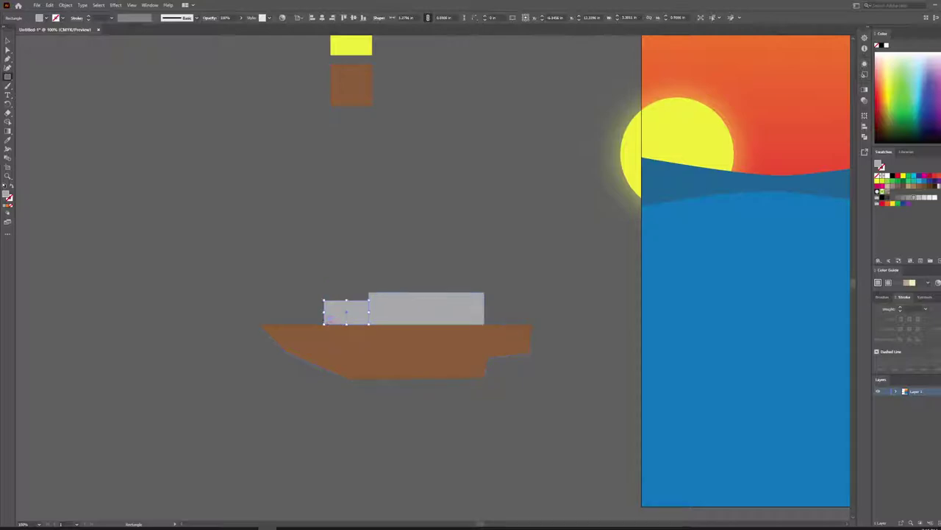
pyautogui.click(7, 41)
pyautogui.click(263, 154)
# Try raising the larger cabin rectangle's top corner nearest the bow, then undo it.
pyautogui.scroll(1, 427, 319)
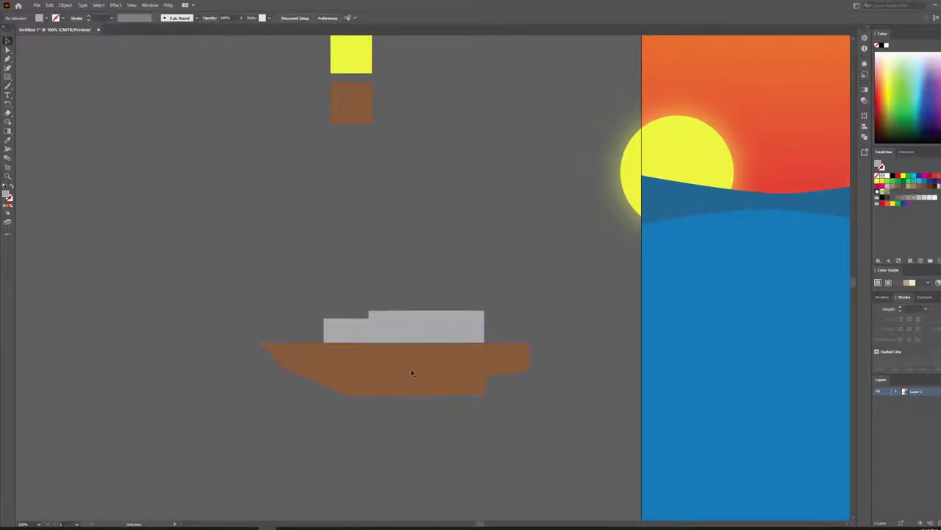
pyautogui.scroll(2, 412, 373)
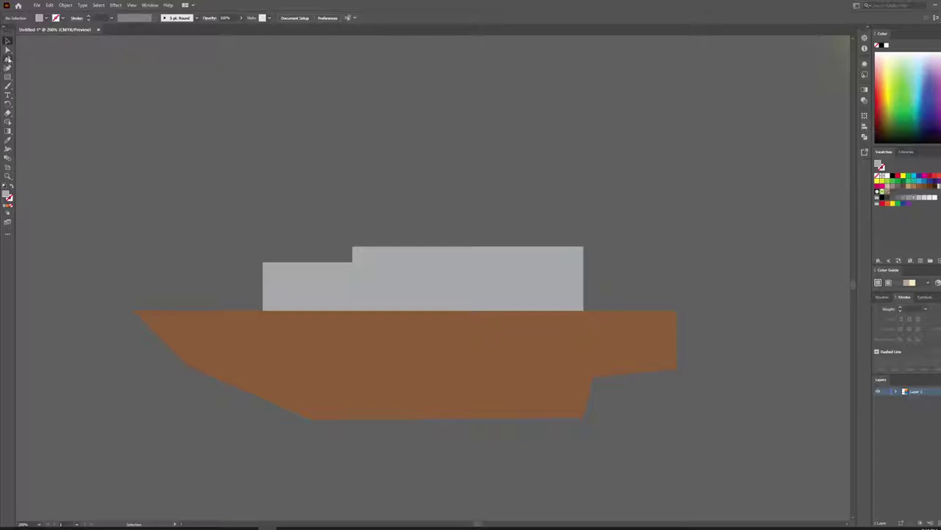
pyautogui.click(7, 49)
pyautogui.click(352, 249)
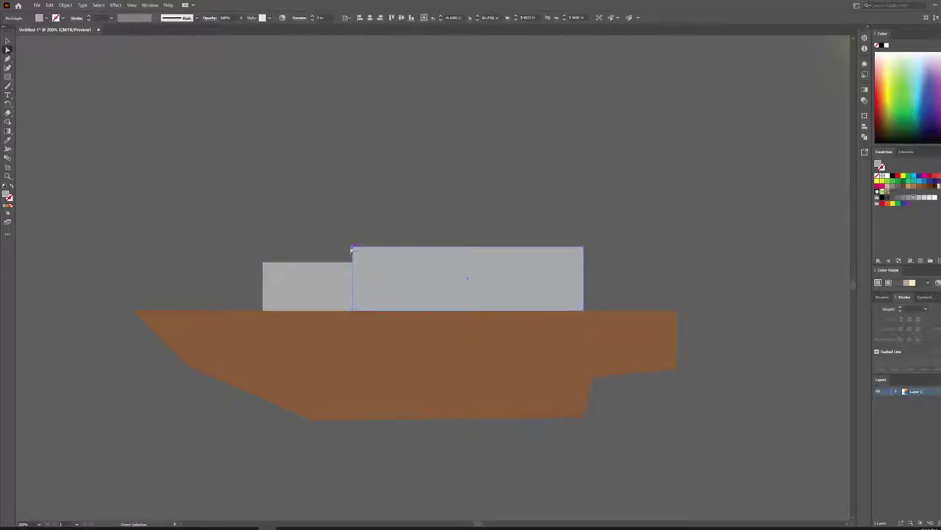
pyautogui.moveTo(352, 249); pyautogui.dragTo(353, 240)
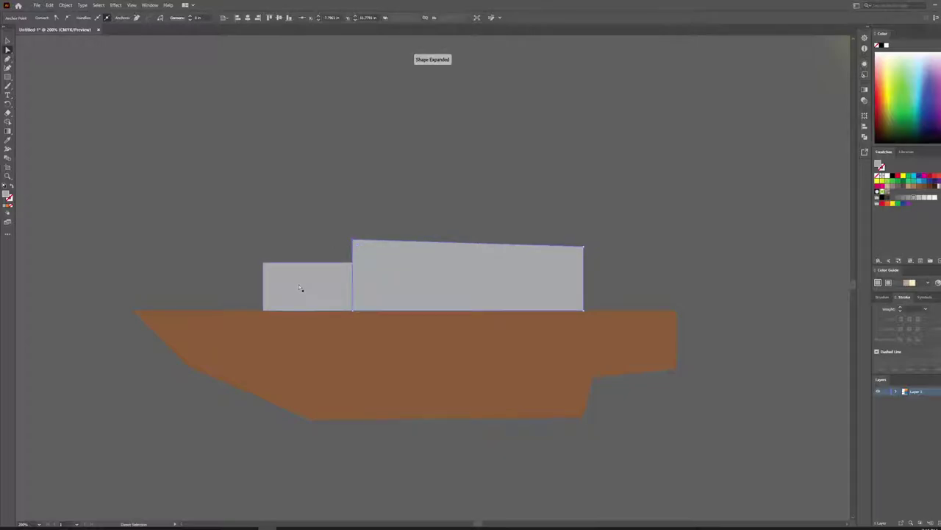
pyautogui.hotkey('ctrl', 'z')
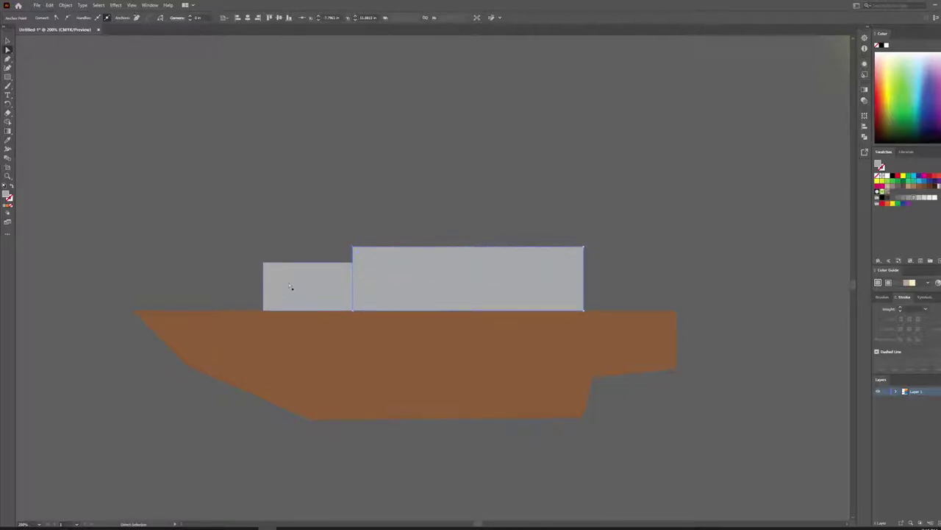
# Chamfer the smaller cabin rectangle's top bow-side corner by adding an anchor point and shifting the corner point inward.
pyautogui.click(292, 288)
pyautogui.click(7, 59)
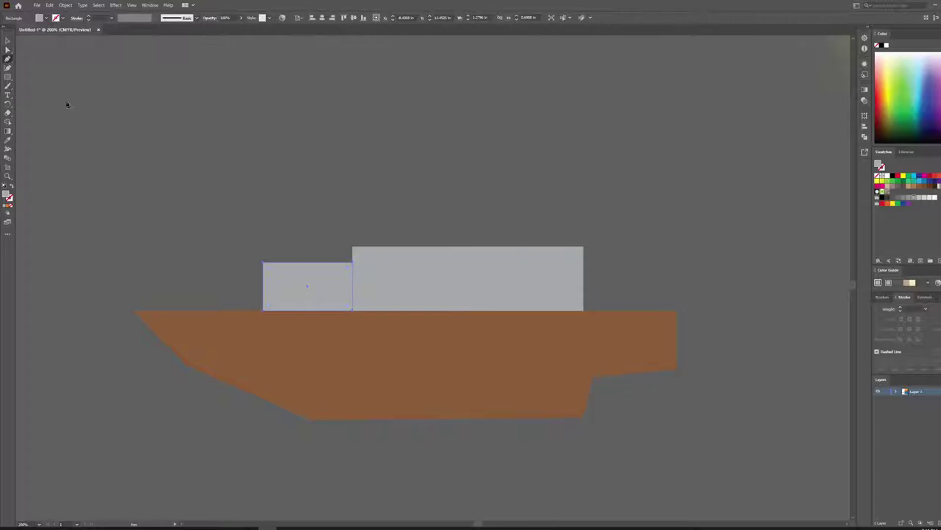
pyautogui.click(263, 265)
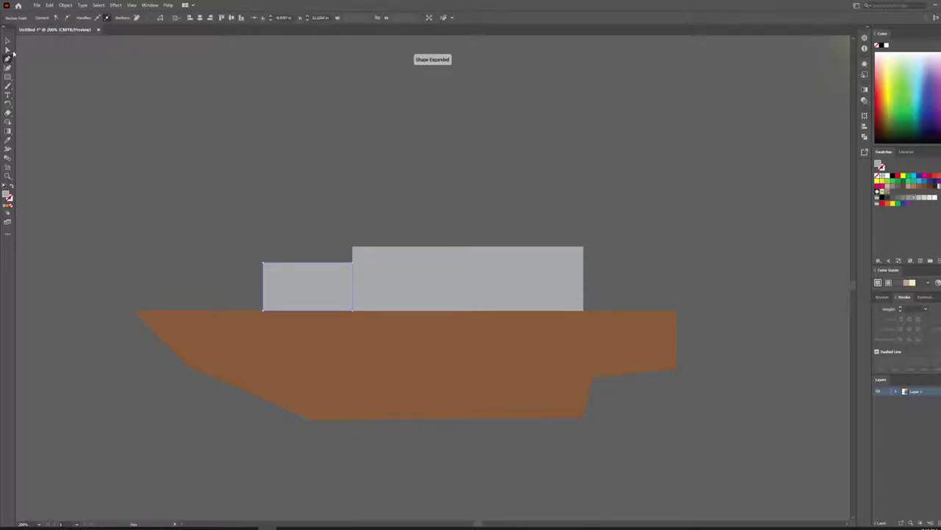
pyautogui.moveTo(264, 265); pyautogui.dragTo(271, 262)
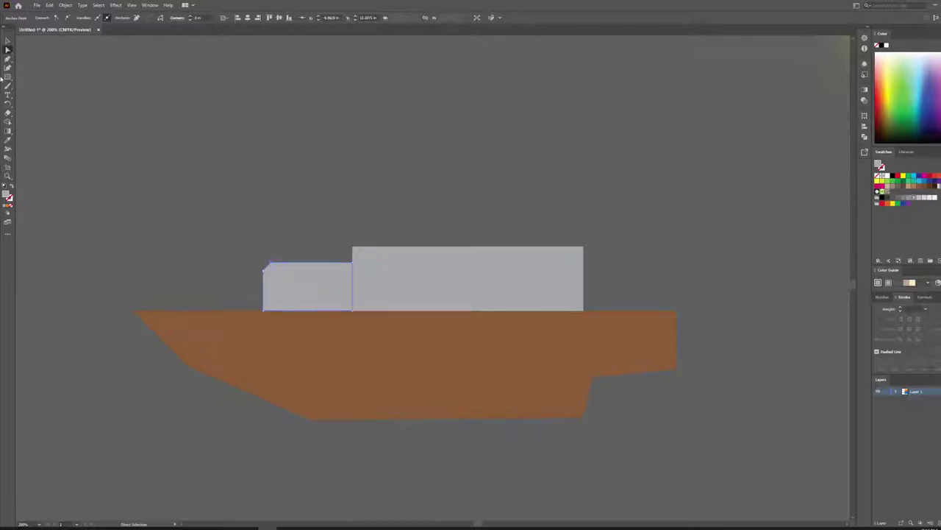
pyautogui.click(7, 40)
pyautogui.click(322, 96)
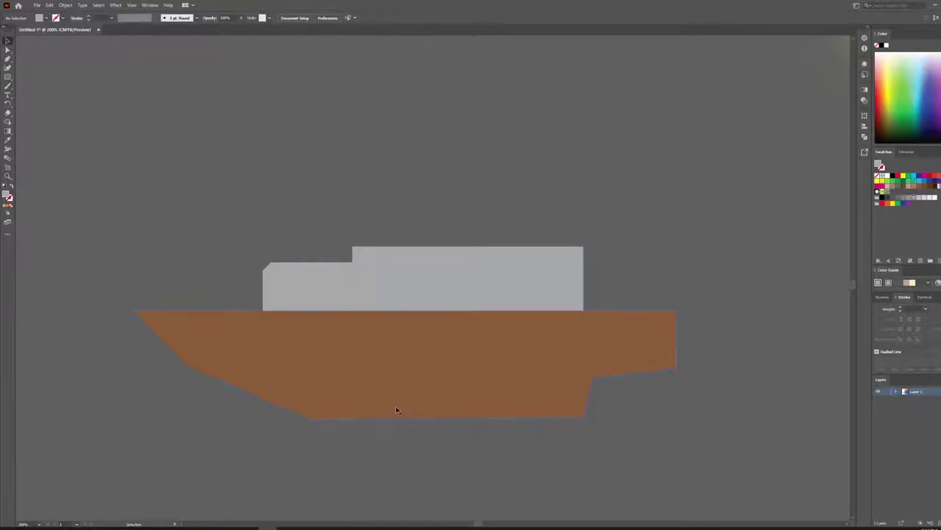
# Draw a red color sample square, about 1.2 in wide, directly below the gray sample and deselect it.
pyautogui.moveTo(463, 433); pyautogui.dragTo(458, 368)
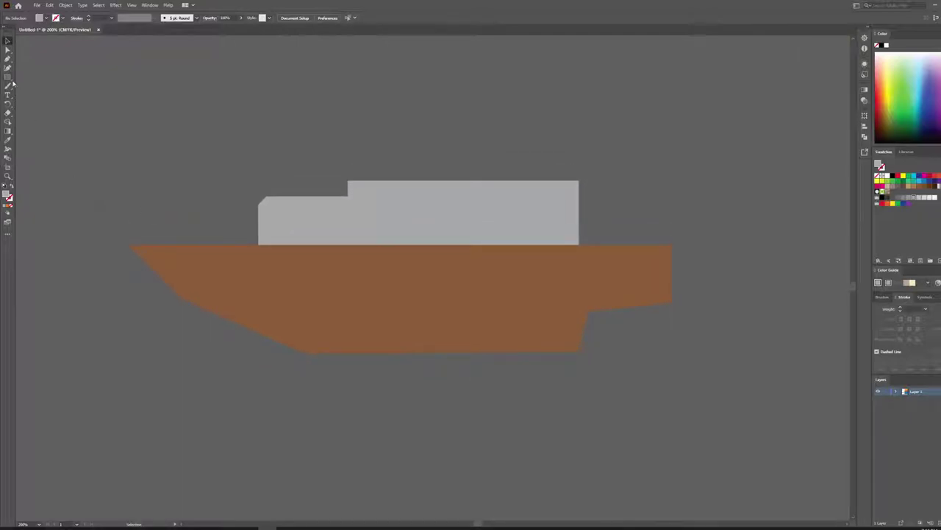
pyautogui.moveTo(475, 184); pyautogui.dragTo(450, 377)
pyautogui.moveTo(512, 198); pyautogui.dragTo(451, 469)
pyautogui.moveTo(390, 123); pyautogui.dragTo(462, 306)
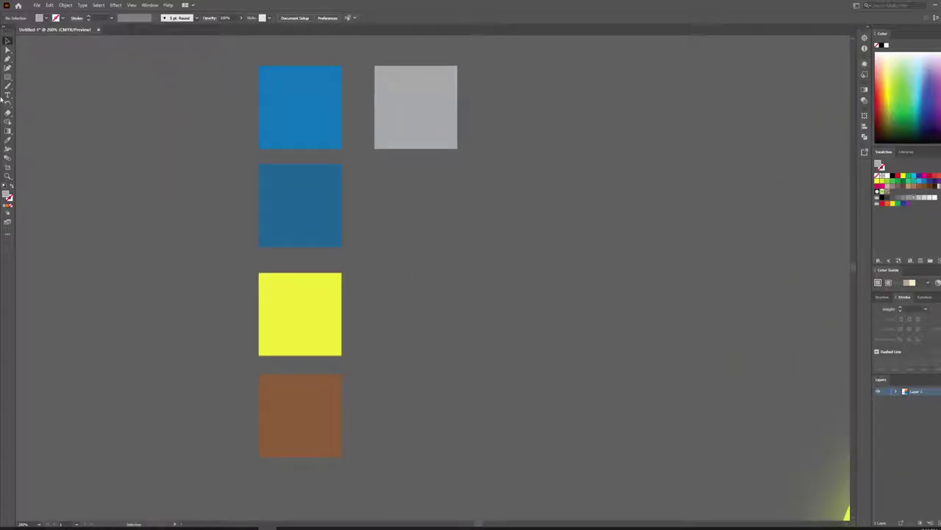
pyautogui.click(47, 18)
pyautogui.click(23, 31)
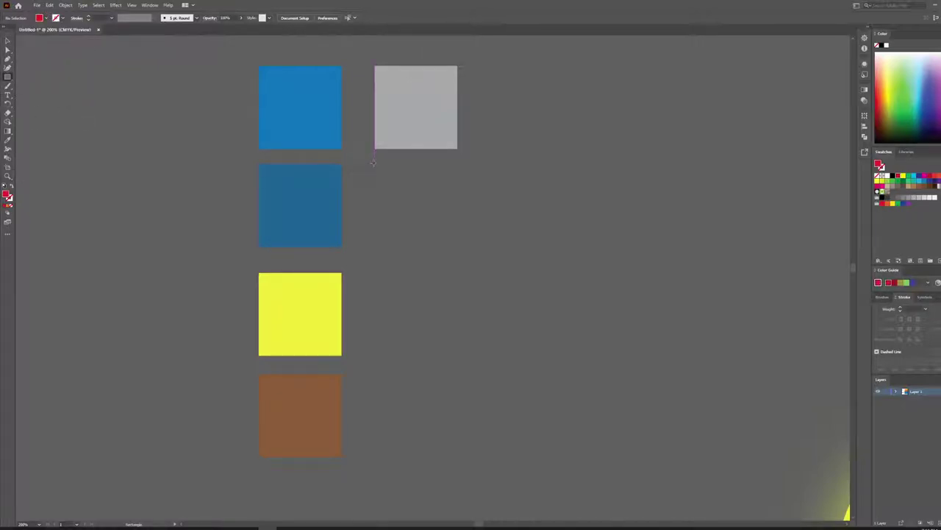
pyautogui.moveTo(375, 164); pyautogui.dragTo(458, 245)
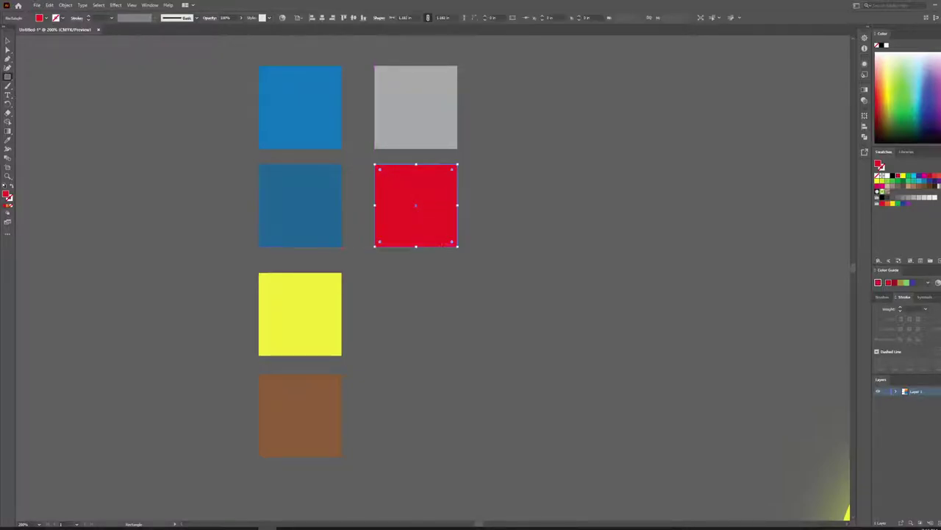
pyautogui.click(8, 40)
pyautogui.click(69, 111)
# Draw a red stripe about 7.8 by 0.16 in along the hull's top edge, from the bow tip to the stern.
pyautogui.moveTo(270, 414); pyautogui.dragTo(311, 52)
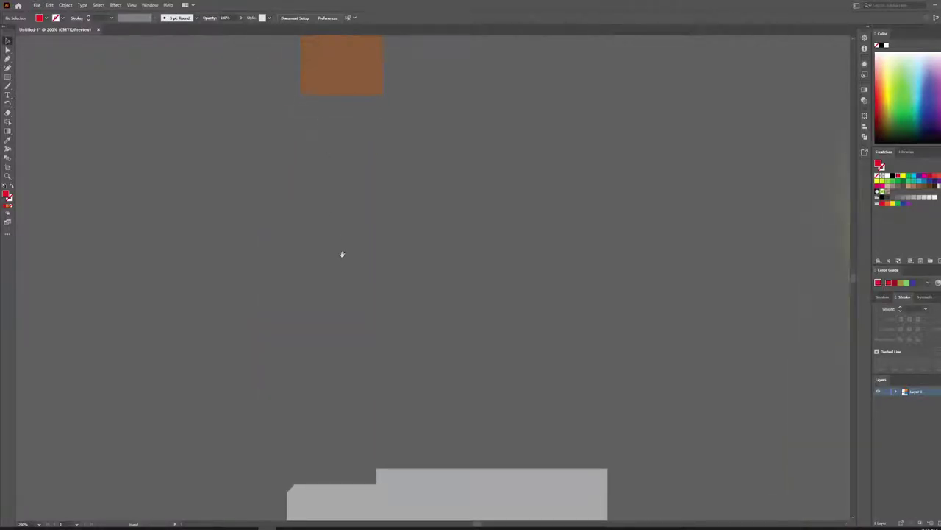
pyautogui.moveTo(340, 466); pyautogui.dragTo(292, 197)
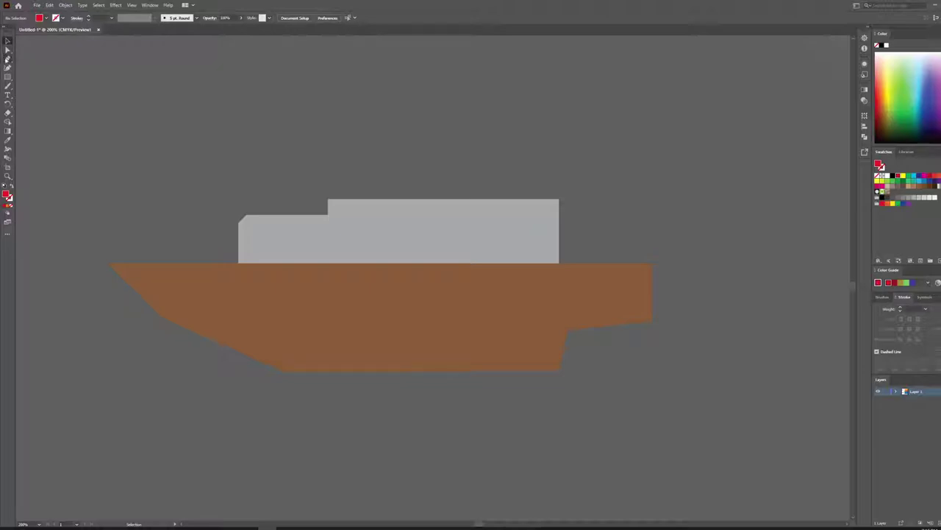
pyautogui.click(7, 59)
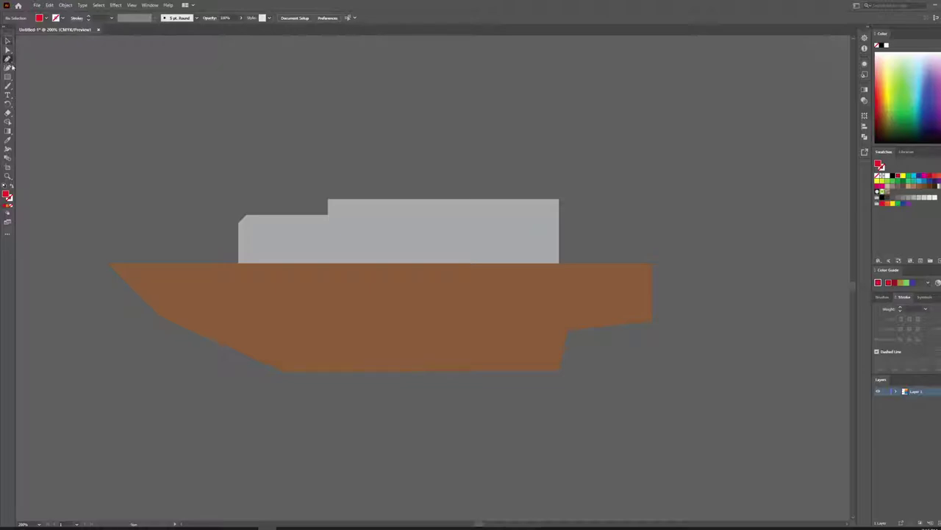
pyautogui.click(110, 264)
pyautogui.press('m')
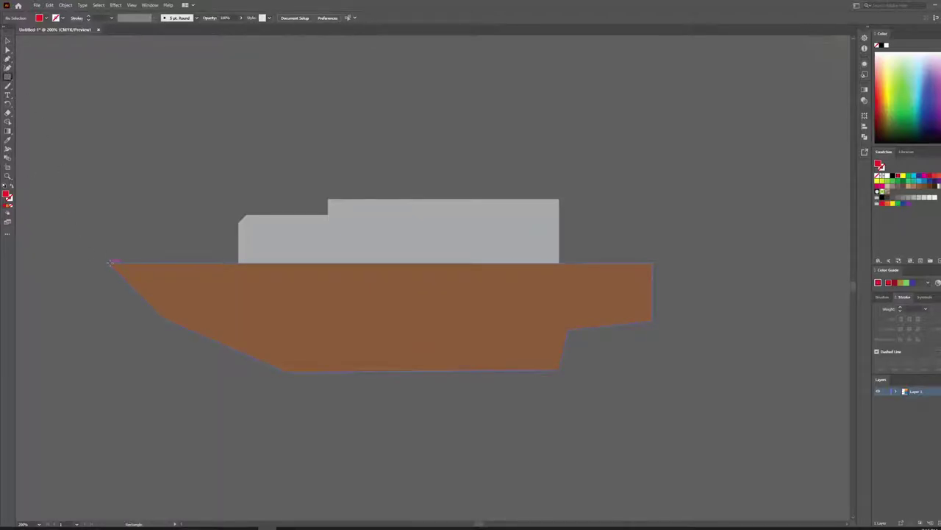
pyautogui.moveTo(109, 263); pyautogui.dragTo(651, 275)
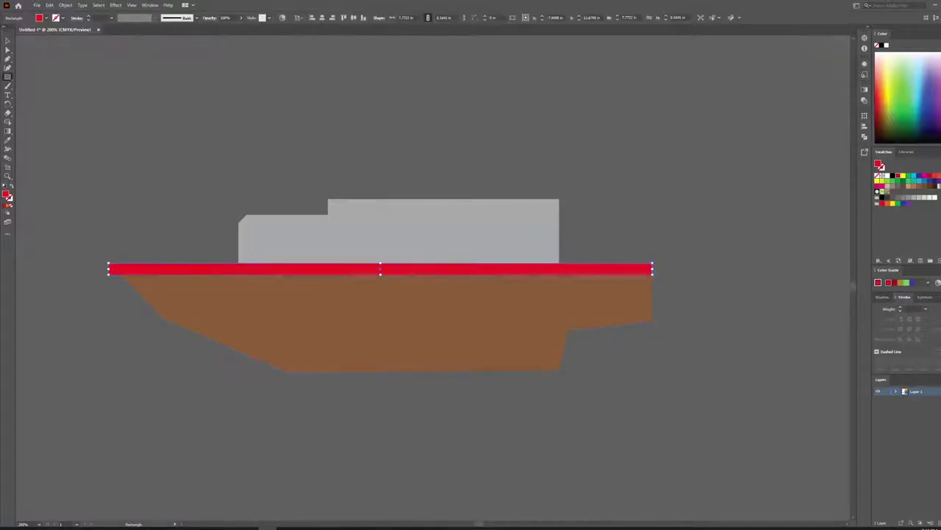
# Slant the red stripe's bow end by moving its lower corner inward toward the hull's sloped edge, and deselect it.
pyautogui.scroll(3, 19, 305)
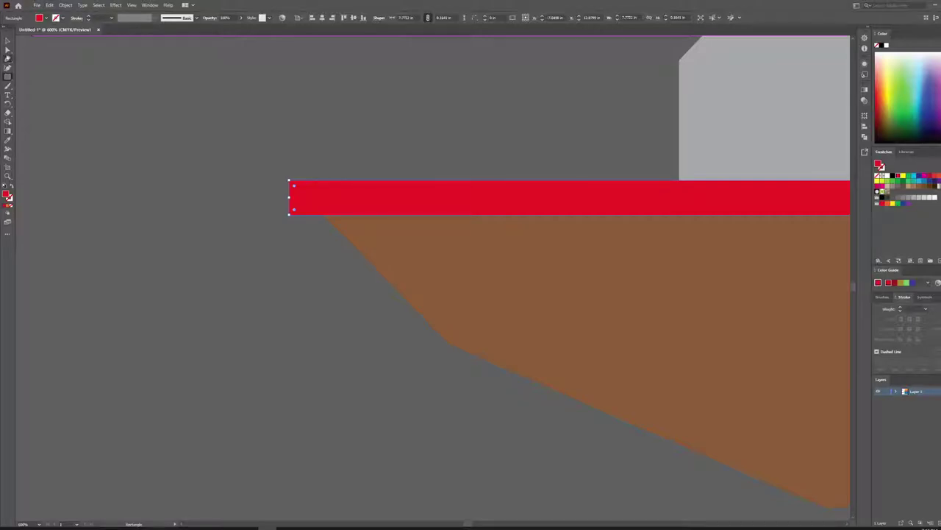
pyautogui.press('a')
pyautogui.moveTo(289, 213); pyautogui.dragTo(321, 216)
pyautogui.moveTo(670, 300); pyautogui.dragTo(6, 304)
pyautogui.moveTo(645, 319); pyautogui.dragTo(1, 315)
pyautogui.moveTo(78, 312); pyautogui.dragTo(520, 277)
pyautogui.scroll(-4, 416, 269)
pyautogui.click(7, 42)
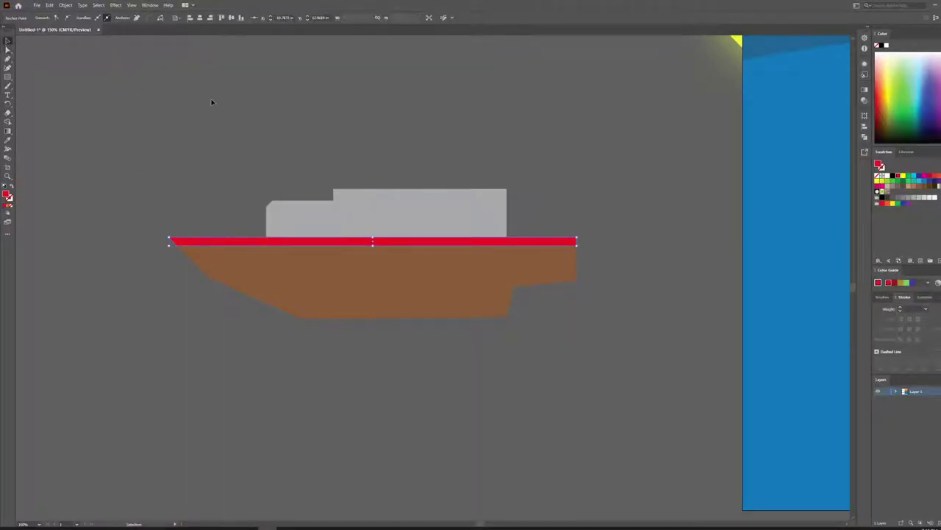
pyautogui.click(210, 98)
# Fine-tune the red stripe's lower bow corner to align with the hull's sloping edge, and deselect the stripe.
pyautogui.scroll(3, 147, 247)
pyautogui.scroll(4, 206, 254)
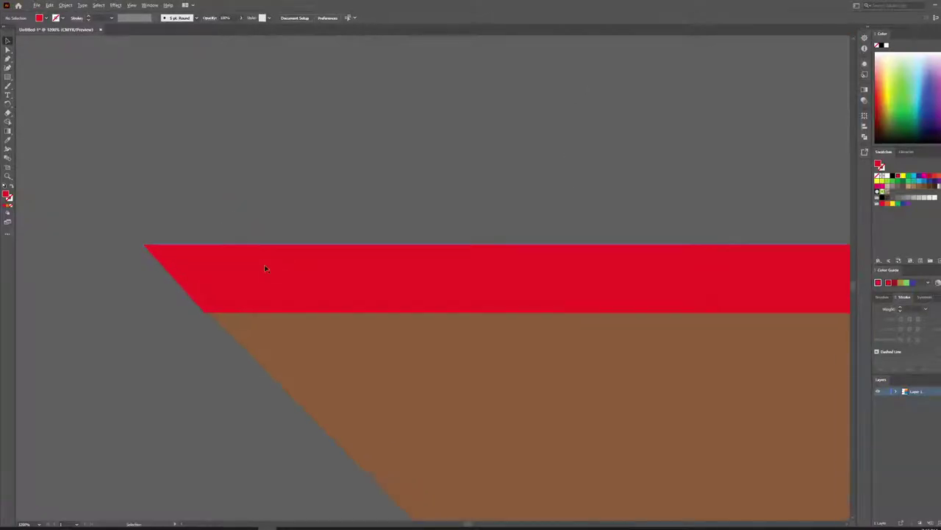
pyautogui.click(273, 278)
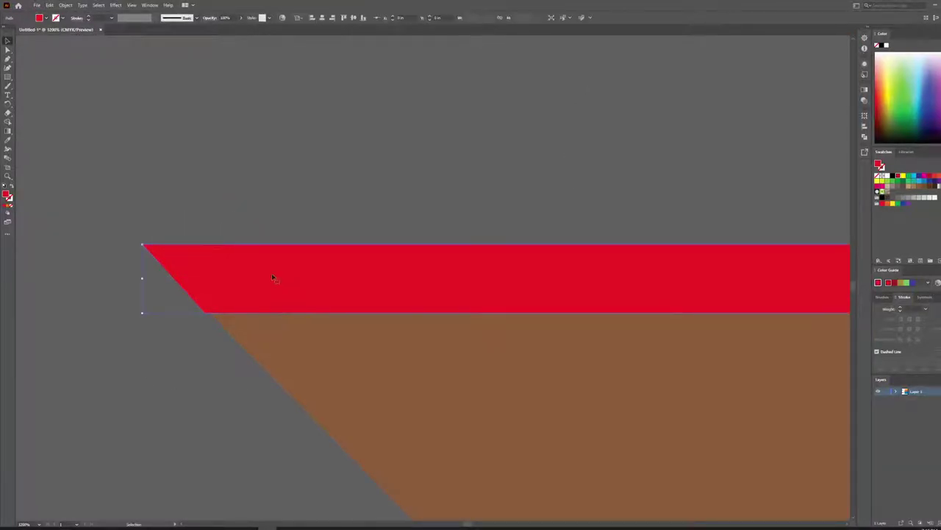
pyautogui.click(7, 49)
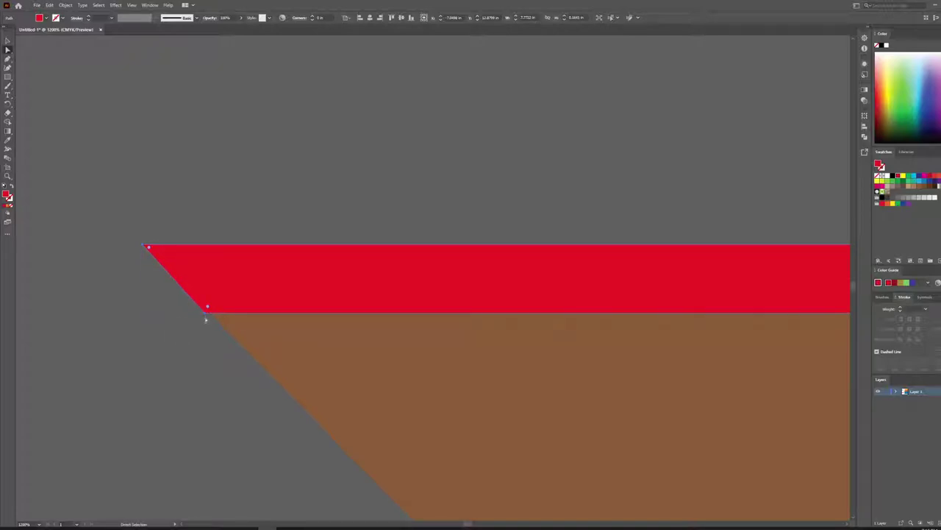
pyautogui.moveTo(206, 319); pyautogui.dragTo(210, 313)
pyautogui.press('v')
pyautogui.click(463, 225)
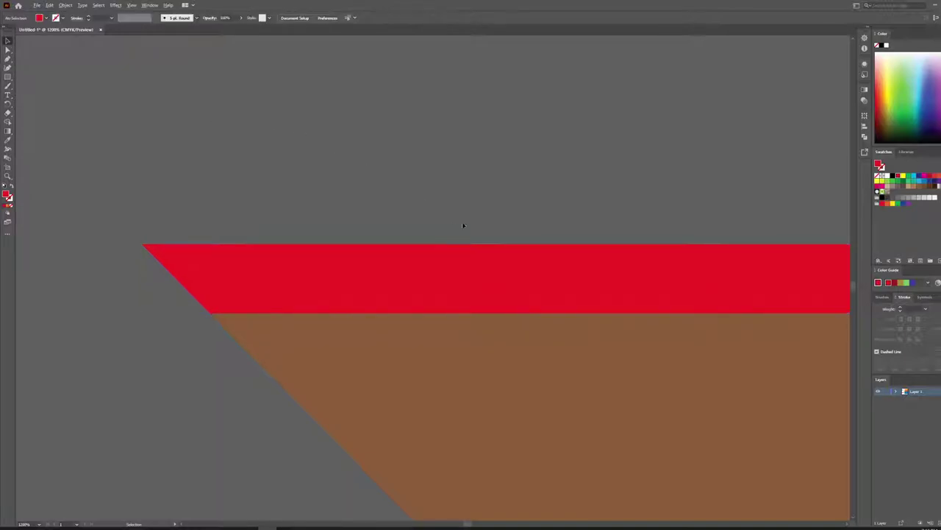
pyautogui.scroll(-5, 496, 233)
pyautogui.moveTo(662, 392); pyautogui.dragTo(328, 418)
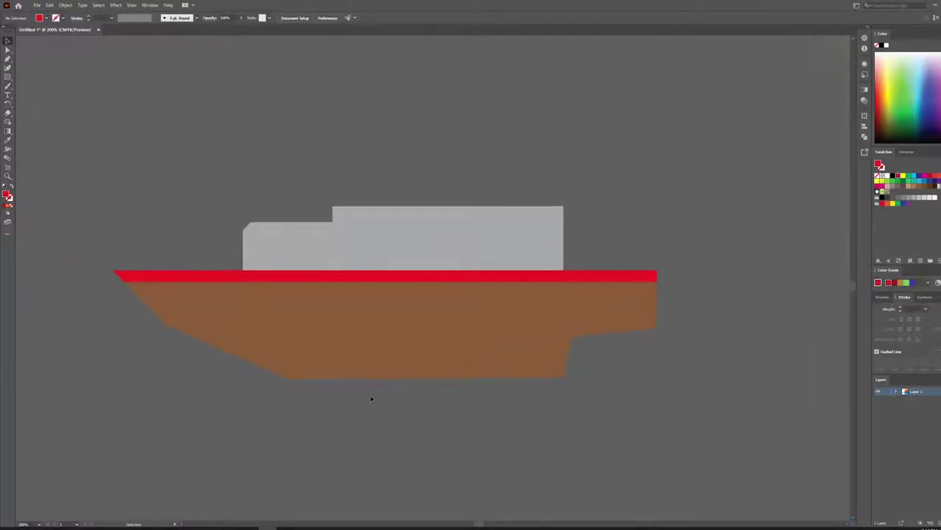
pyautogui.scroll(-1, 370, 381)
# Draw a dark gray color sample square below the red sample, matching its size, and deselect it.
pyautogui.scroll(8, 353, 181)
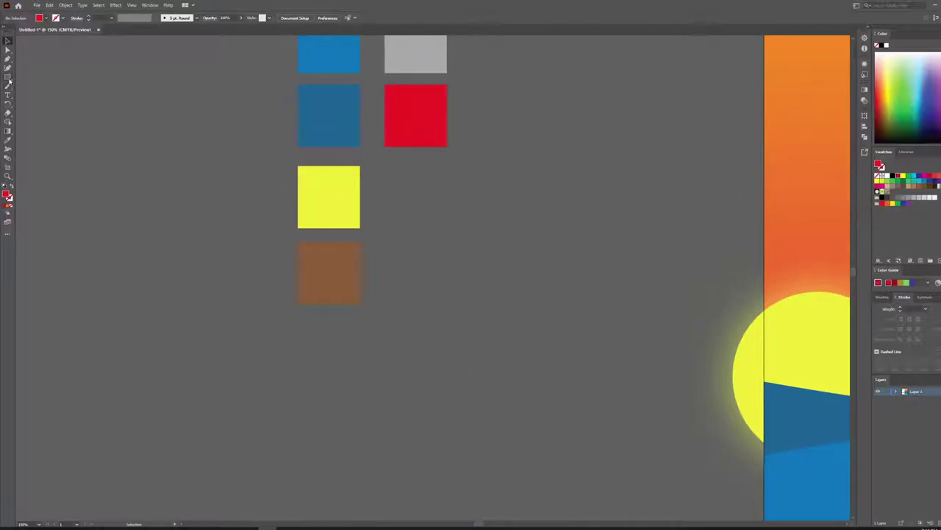
pyautogui.click(7, 77)
pyautogui.click(46, 18)
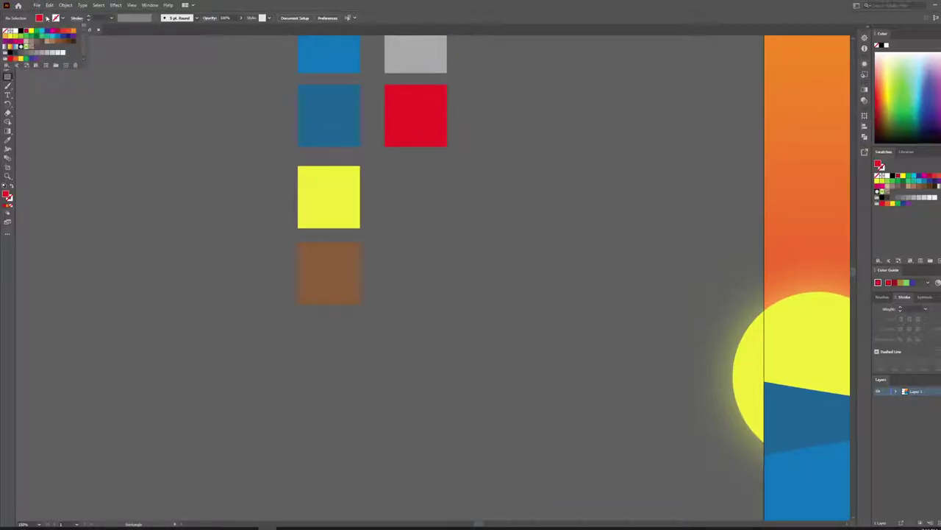
pyautogui.click(26, 56)
pyautogui.click(401, 164)
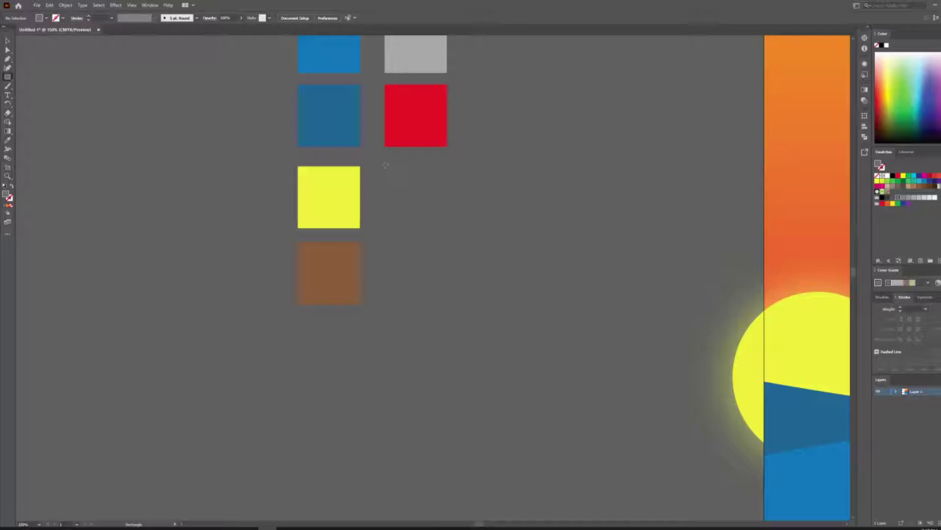
pyautogui.moveTo(385, 167); pyautogui.dragTo(440, 228)
pyautogui.click(6, 41)
pyautogui.click(52, 79)
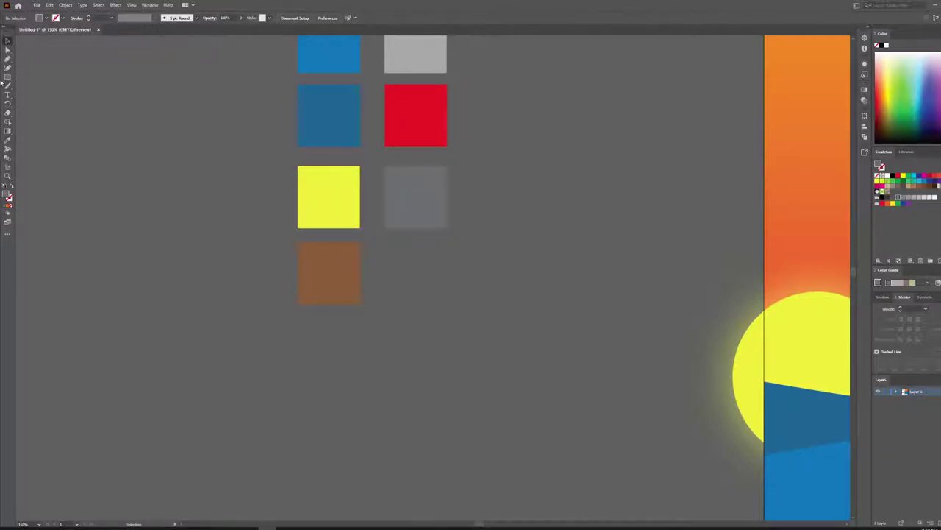
# Draw a porthole circle about 0.34 in wide on the smaller cabin, with light gray fill and a 3 pt dark gray stroke.
pyautogui.moveTo(7, 78); pyautogui.dragTo(37, 86)
pyautogui.moveTo(260, 426); pyautogui.dragTo(259, 65)
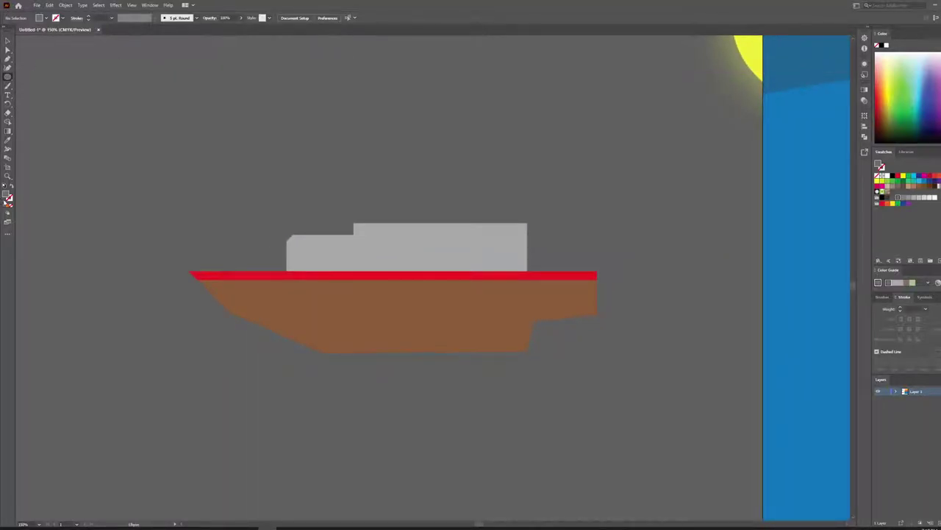
pyautogui.click(12, 188)
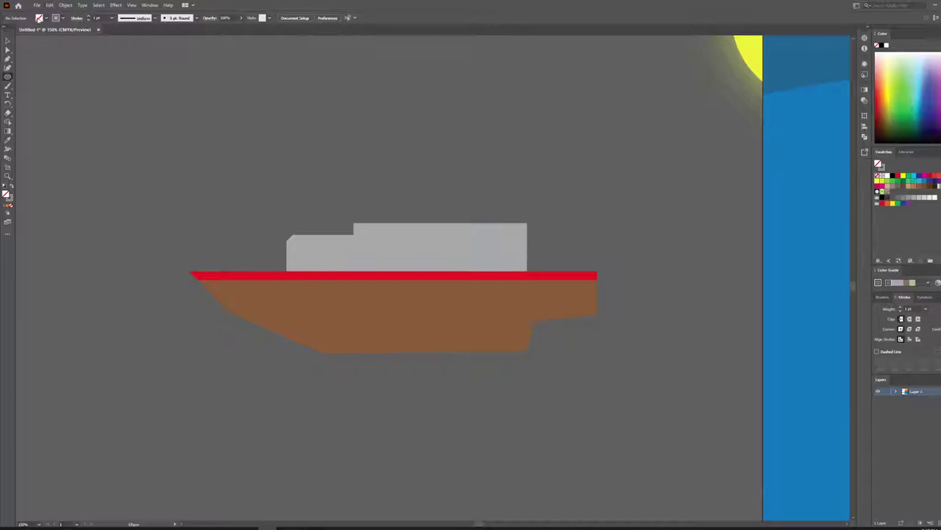
pyautogui.click(47, 18)
pyautogui.click(51, 56)
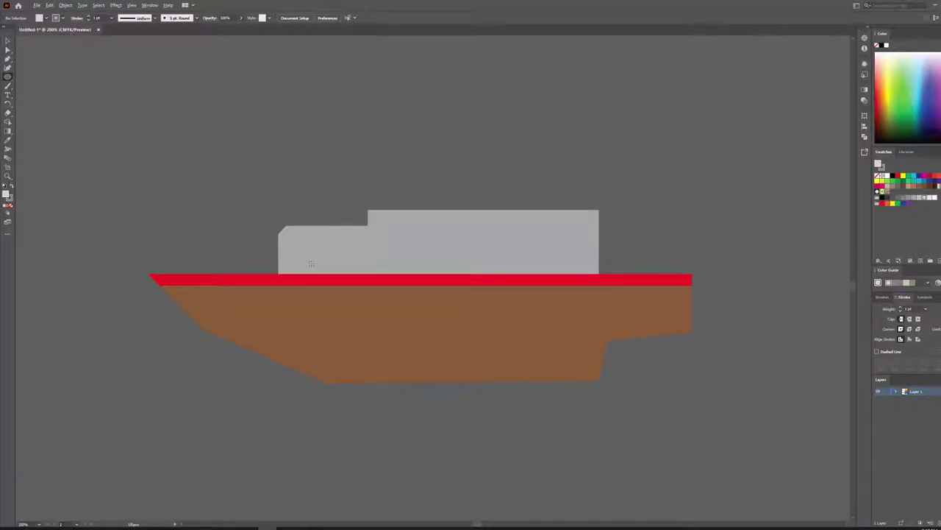
pyautogui.scroll(2, 311, 263)
pyautogui.click(294, 228)
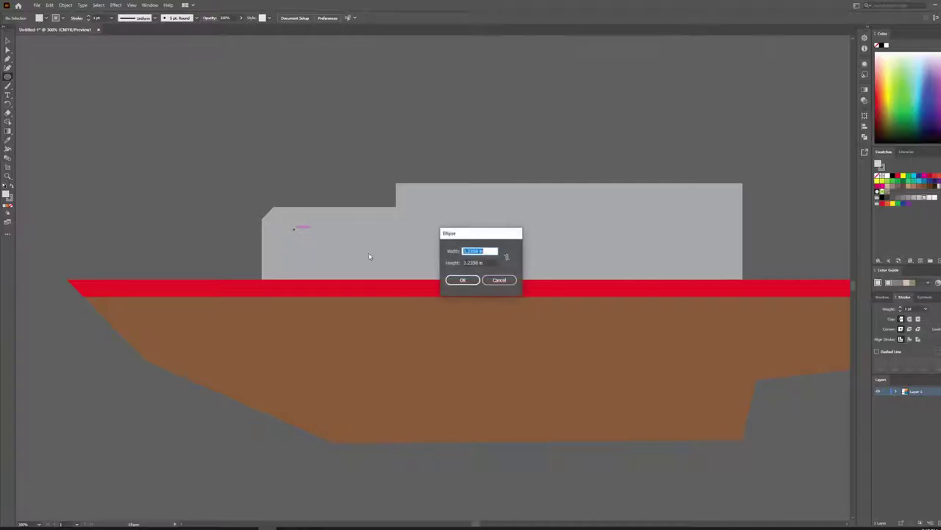
pyautogui.click(501, 279)
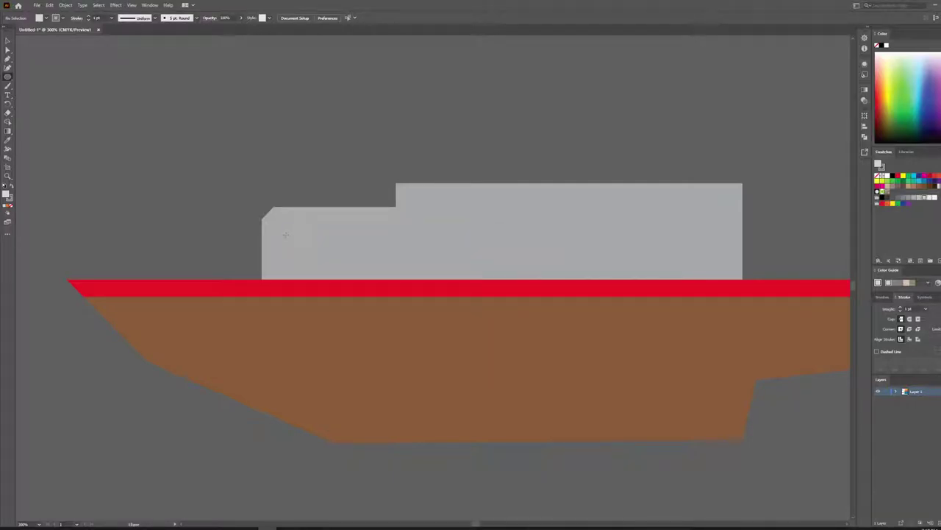
pyautogui.moveTo(285, 234); pyautogui.dragTo(322, 271)
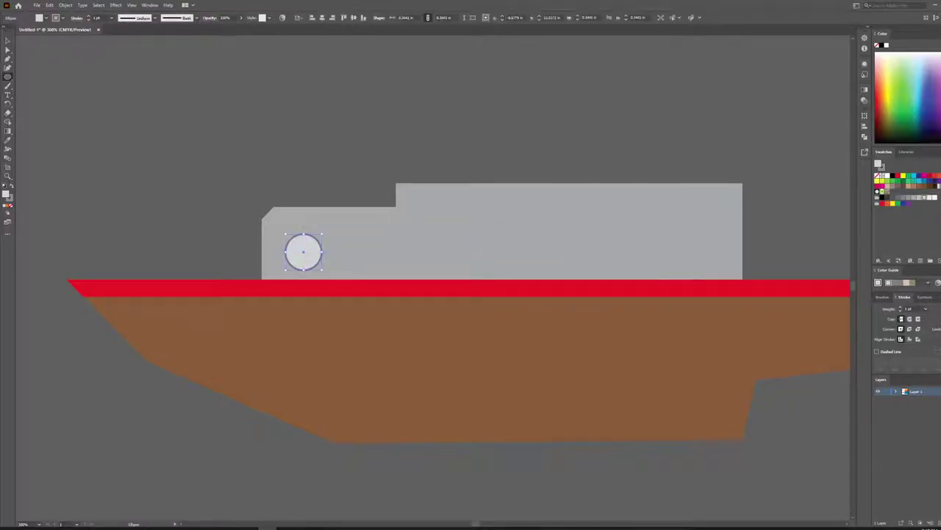
pyautogui.click(89, 18)
pyautogui.click(89, 18)
pyautogui.click(8, 41)
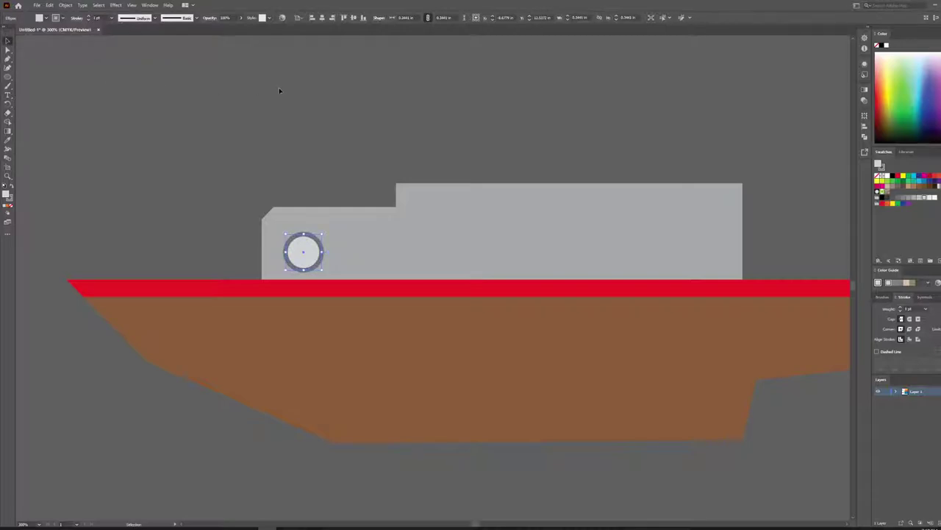
# Raise the porthole slightly, place a duplicate beside it toward the larger cabin, and deselect.
pyautogui.moveTo(311, 259); pyautogui.dragTo(384, 252)
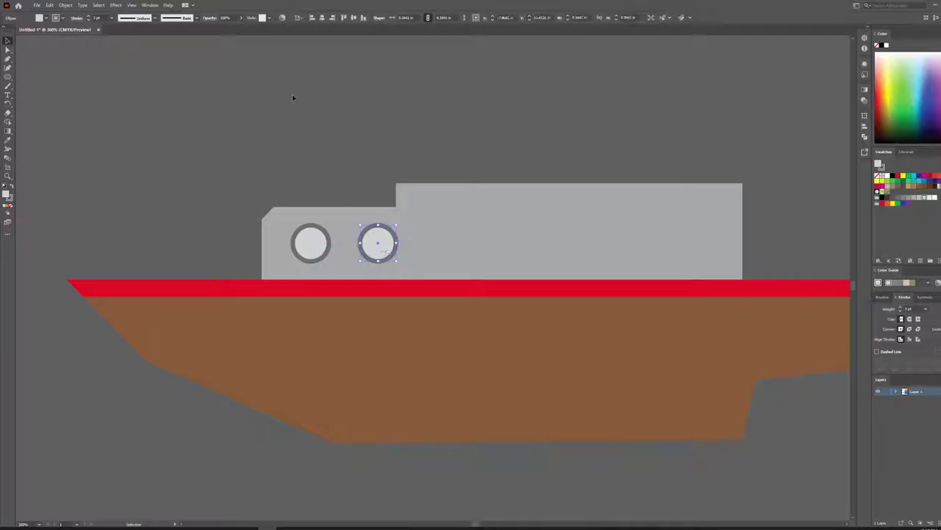
pyautogui.click(292, 94)
# Draw a light gray window rectangle about 2.6 by 0.41 in with a 3 pt dark gray stroke on the larger cabin's upper part.
pyautogui.moveTo(611, 279); pyautogui.dragTo(572, 272)
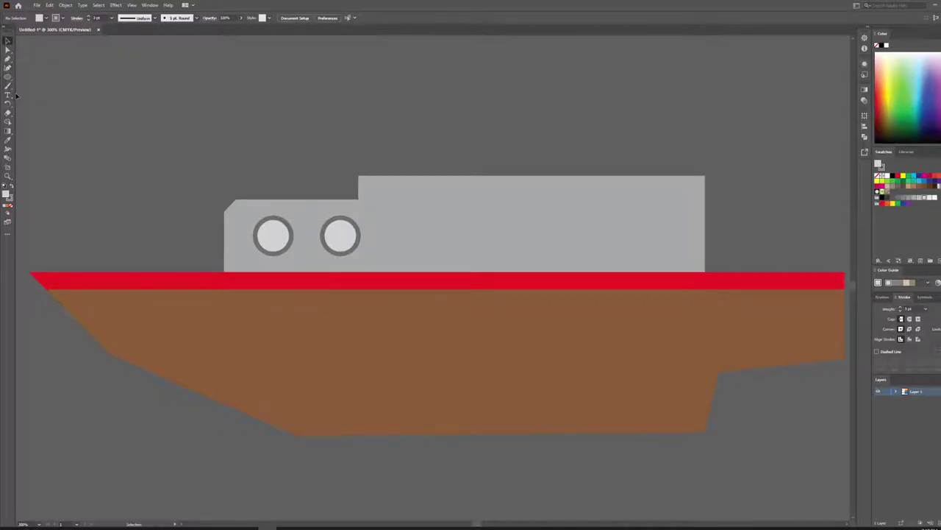
pyautogui.moveTo(7, 76); pyautogui.dragTo(30, 77)
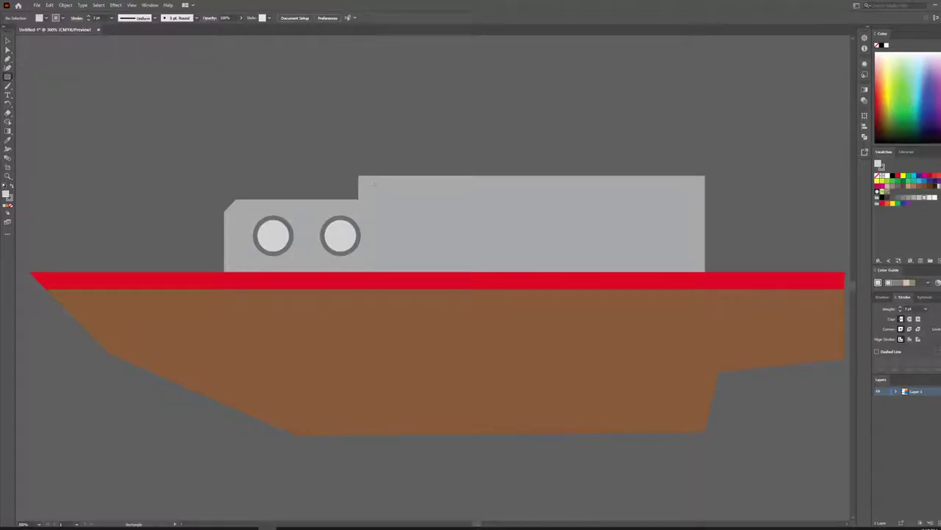
pyautogui.moveTo(380, 183); pyautogui.dragTo(653, 226)
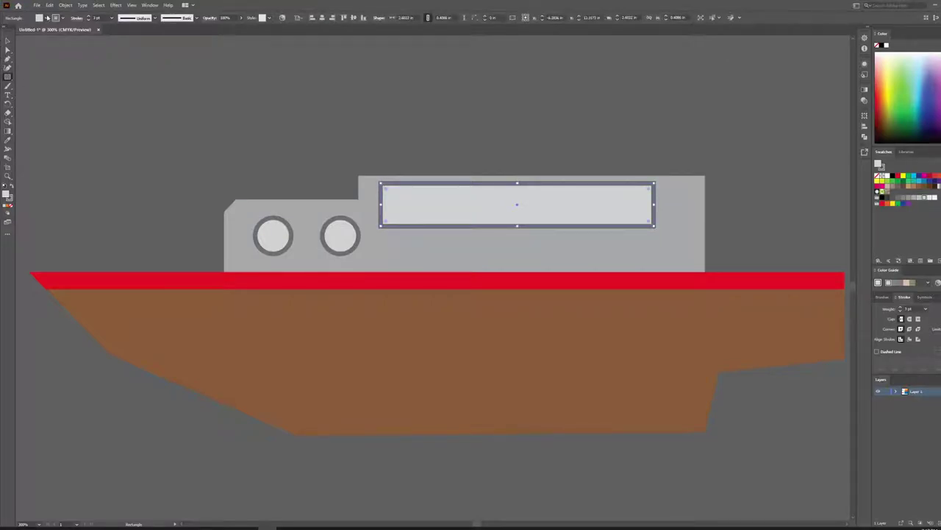
# Divide the larger cabin's window into four panes with three vertical 3 pt dark gray lines and deselect.
pyautogui.moveTo(6, 80); pyautogui.dragTo(46, 113)
pyautogui.click(8, 42)
pyautogui.click(267, 97)
pyautogui.click(8, 85)
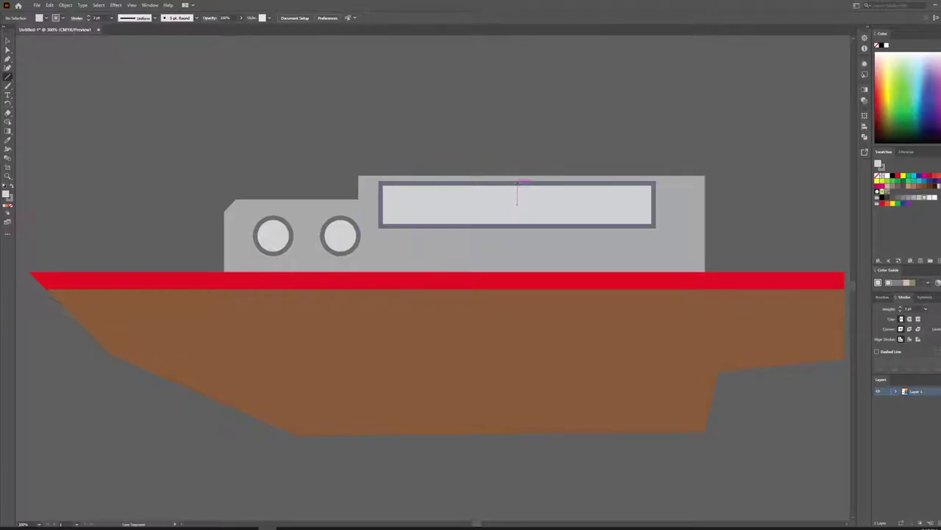
pyautogui.moveTo(517, 205); pyautogui.dragTo(517, 225)
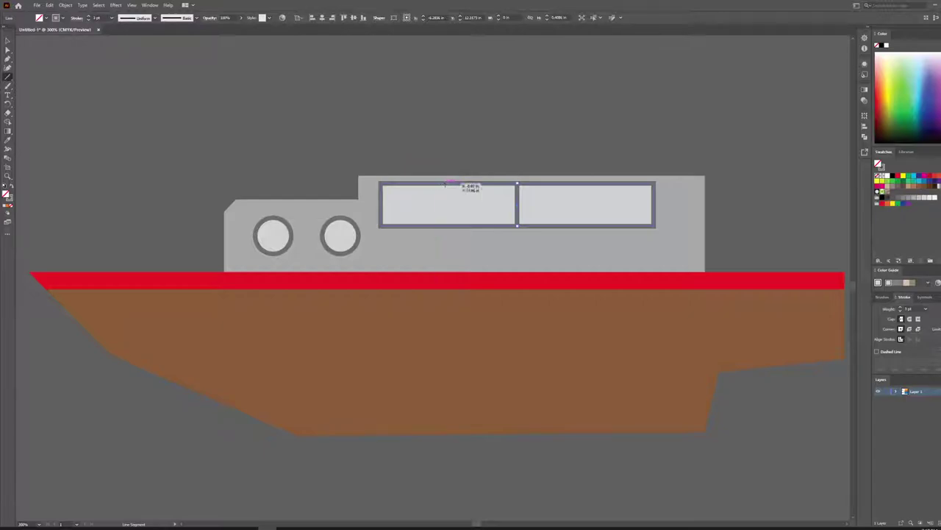
pyautogui.moveTo(444, 183); pyautogui.dragTo(445, 225)
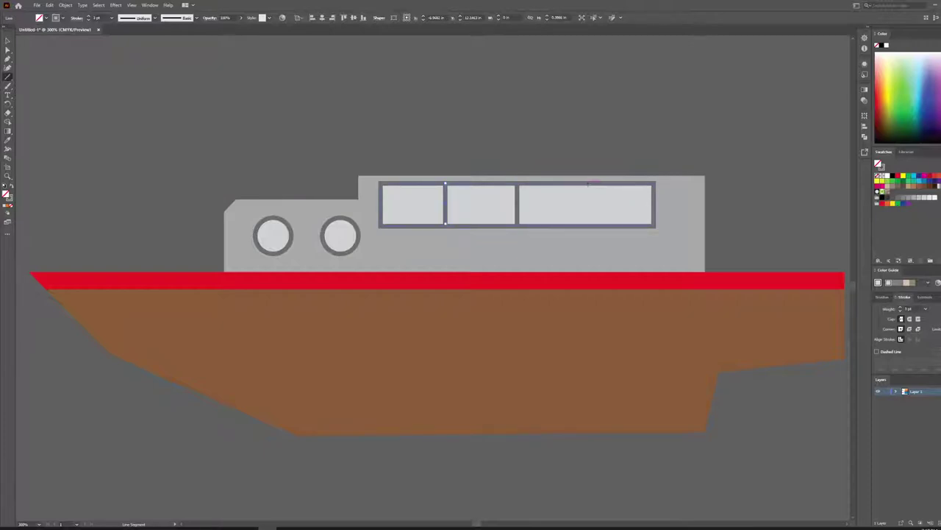
pyautogui.moveTo(588, 183); pyautogui.dragTo(587, 225)
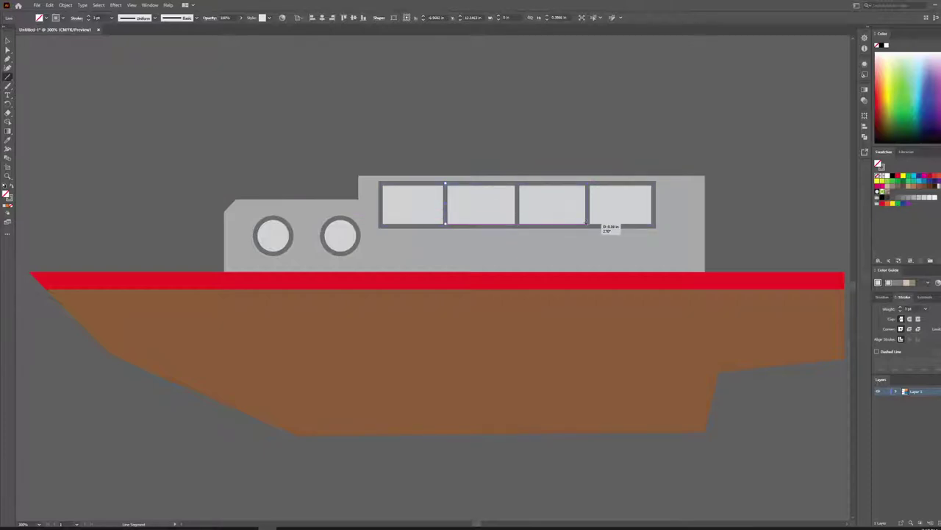
pyautogui.click(7, 41)
pyautogui.click(216, 101)
# Draw a tall, thin mast rectangle in the sample brown, rising from the red deck at the larger cabin's rear edge.
pyautogui.scroll(-3, 378, 135)
pyautogui.moveTo(485, 150); pyautogui.dragTo(526, 278)
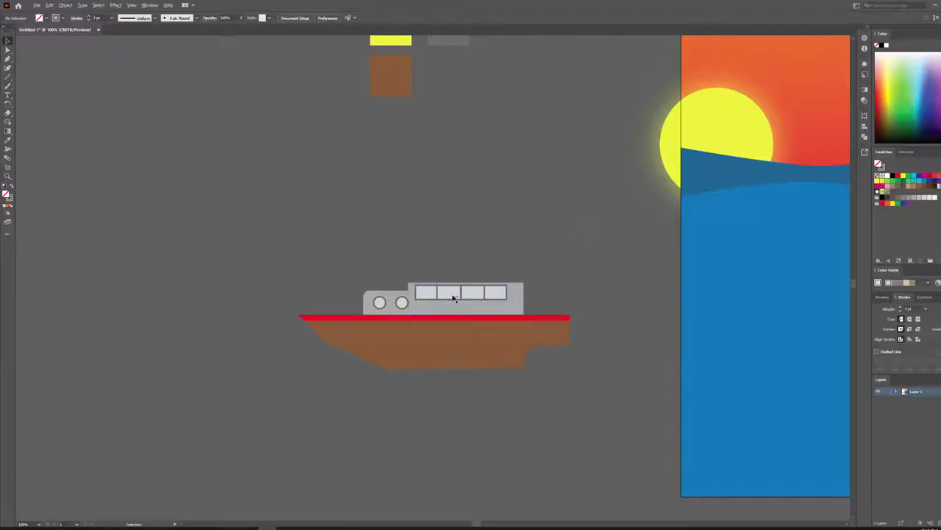
pyautogui.scroll(1, 452, 301)
pyautogui.moveTo(548, 256); pyautogui.dragTo(459, 236)
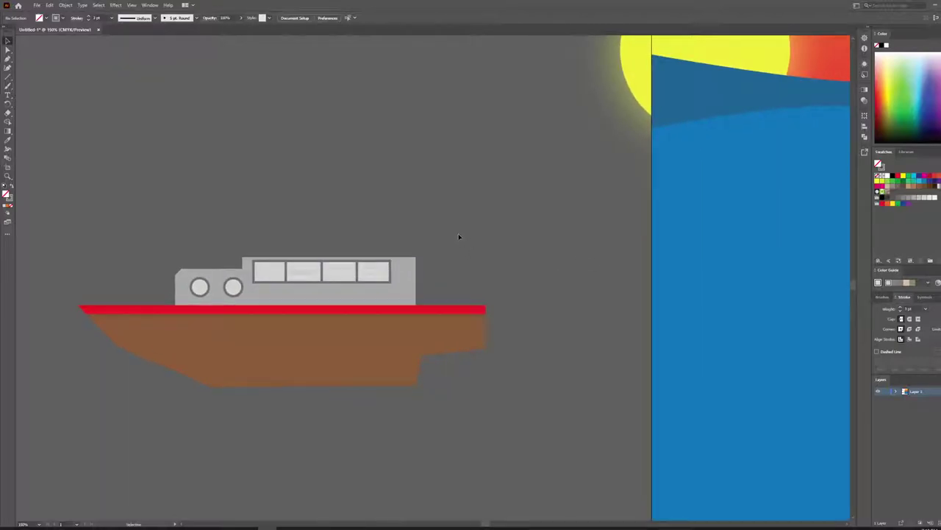
pyautogui.click(7, 77)
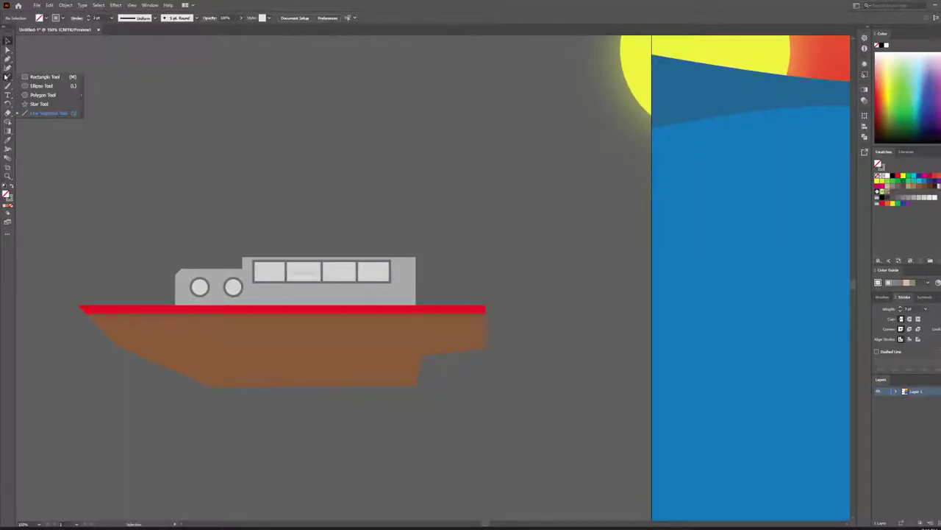
pyautogui.click(42, 78)
pyautogui.moveTo(434, 135); pyautogui.dragTo(456, 399)
pyautogui.moveTo(405, 208); pyautogui.dragTo(417, 246)
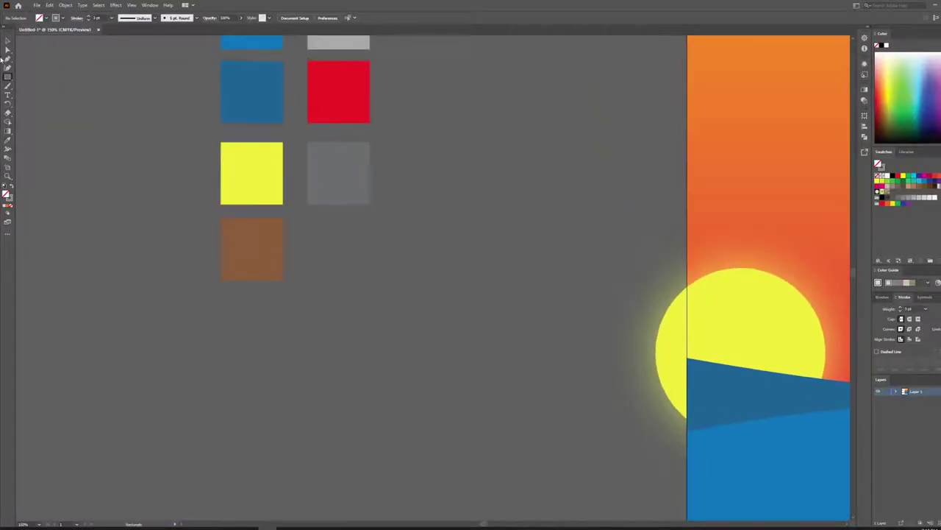
pyautogui.click(8, 41)
pyautogui.click(274, 239)
pyautogui.moveTo(423, 327); pyautogui.dragTo(362, 54)
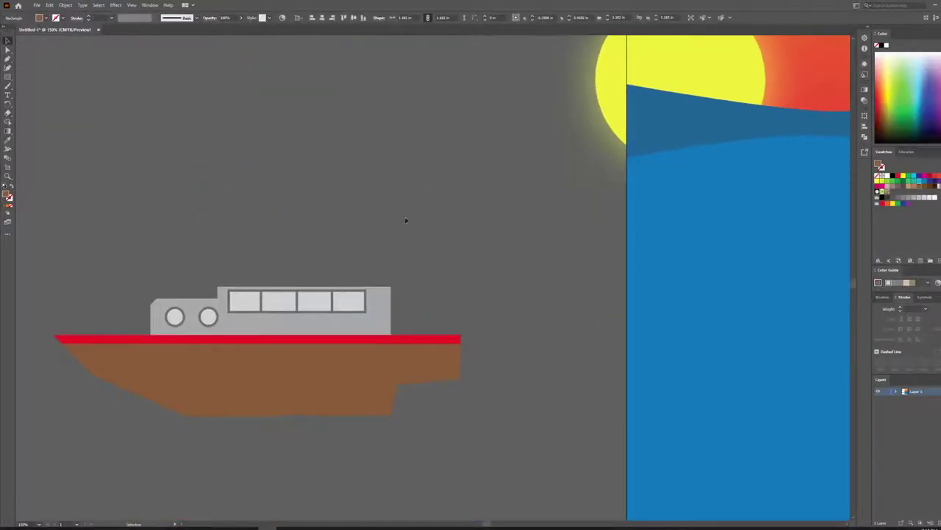
pyautogui.click(405, 219)
pyautogui.click(8, 77)
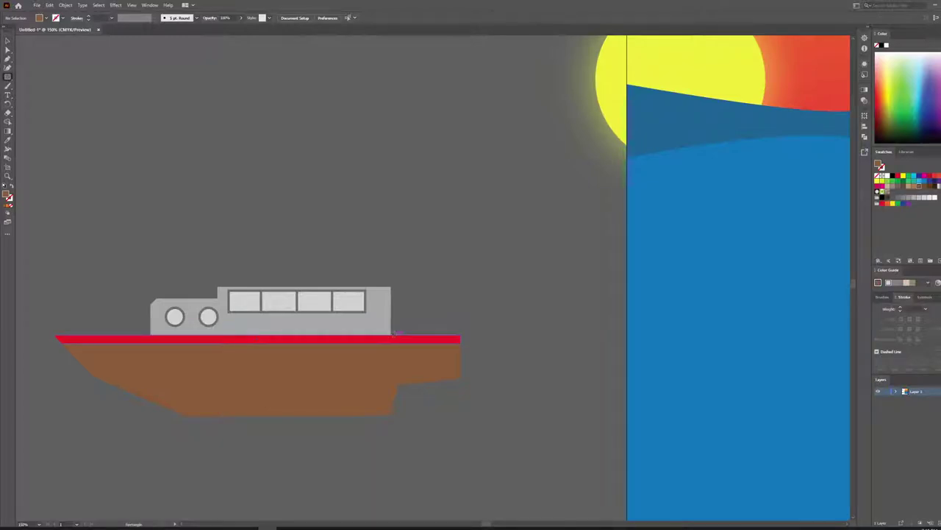
pyautogui.moveTo(390, 335); pyautogui.dragTo(382, 140)
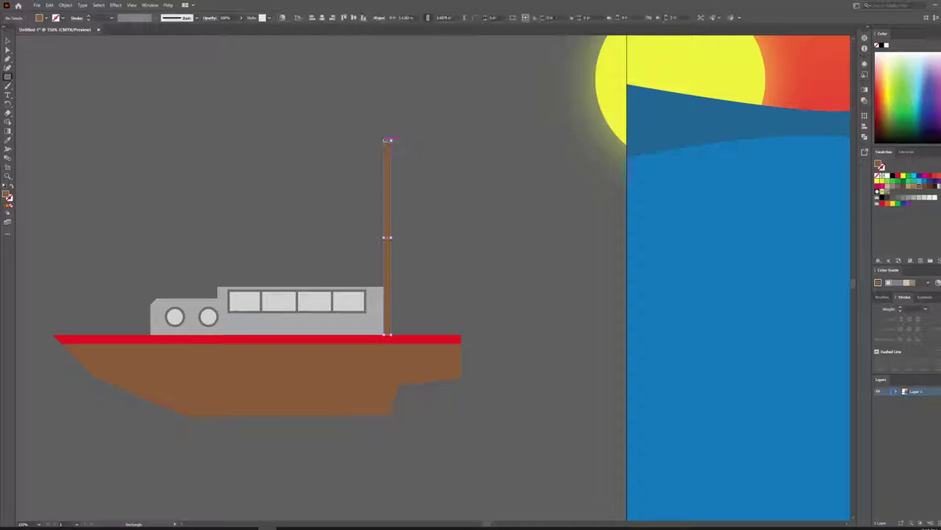
pyautogui.press('v')
pyautogui.click(421, 297)
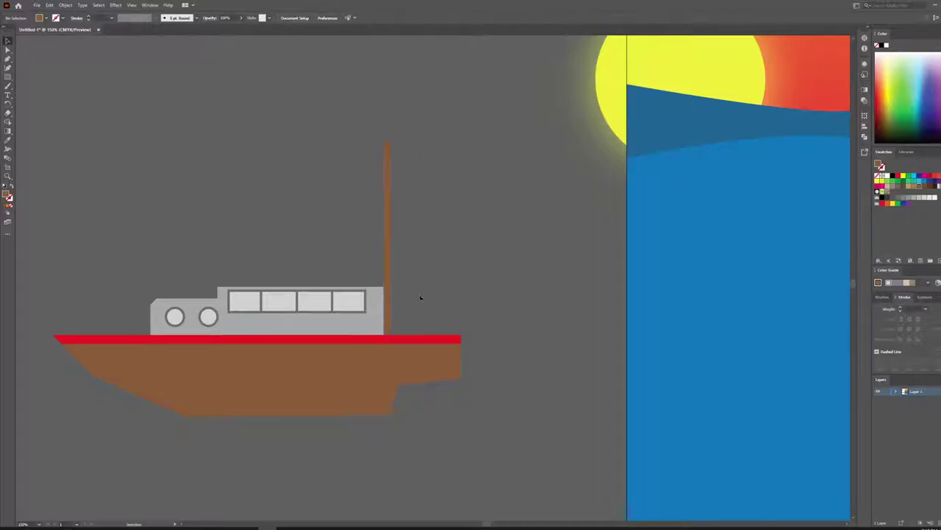
# Draw a strip about 0.045 by 3.46 in along the mast's right edge, filled with the cabin's gray, and deselect.
pyautogui.click(309, 328)
pyautogui.click(282, 183)
pyautogui.click(7, 77)
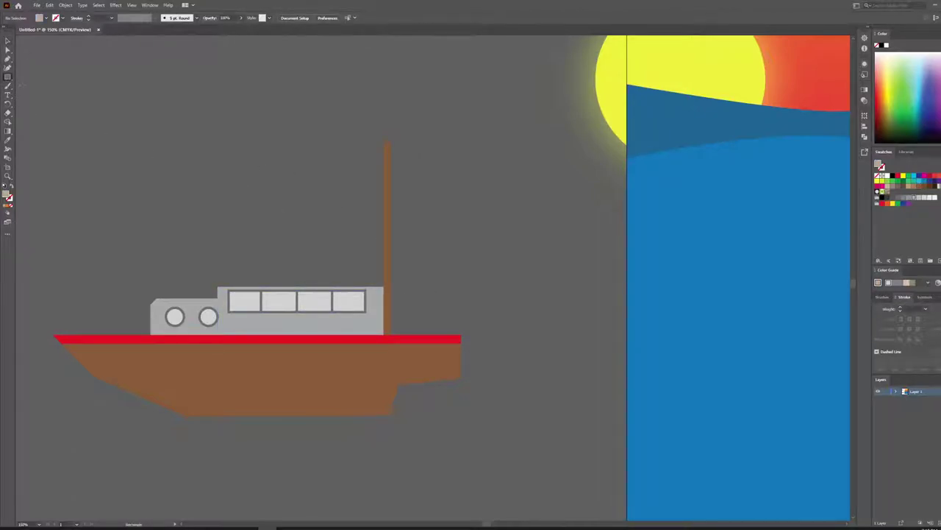
pyautogui.scroll(2, 457, 336)
pyautogui.moveTo(427, 218); pyautogui.dragTo(433, 324)
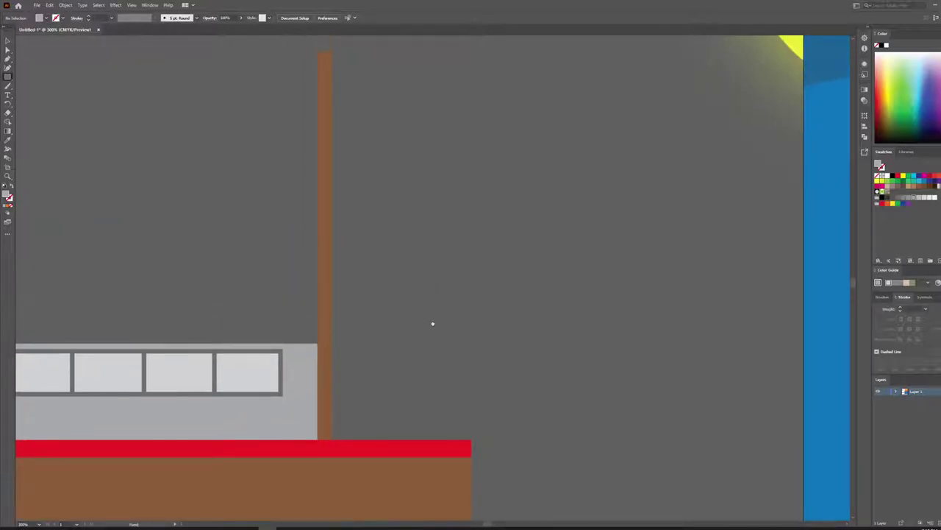
pyautogui.moveTo(331, 439); pyautogui.dragTo(328, 75)
pyautogui.scroll(3, 454, 256)
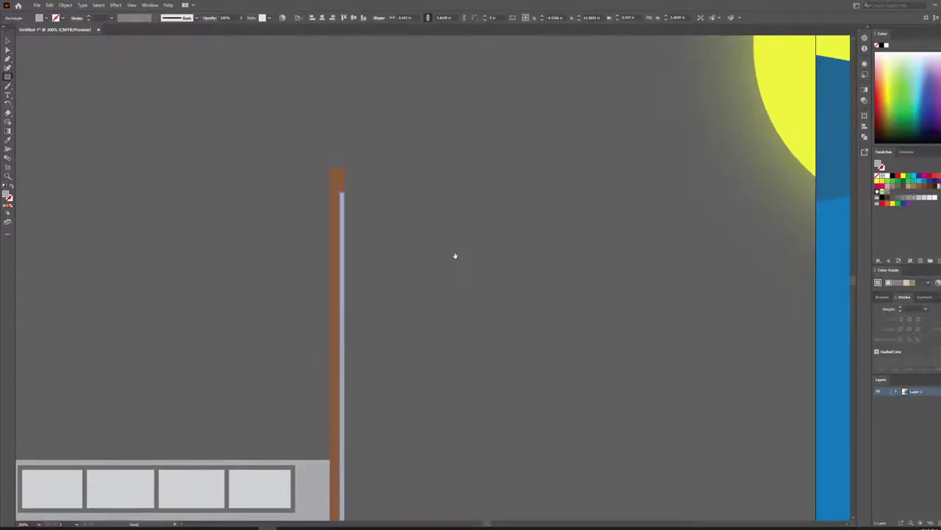
pyautogui.click(8, 41)
pyautogui.click(292, 221)
# Draw a crossbar about 0.65 by 0.08 in near the mast's top, filled with the sample dark gray, and deselect.
pyautogui.moveTo(268, 131); pyautogui.dragTo(351, 404)
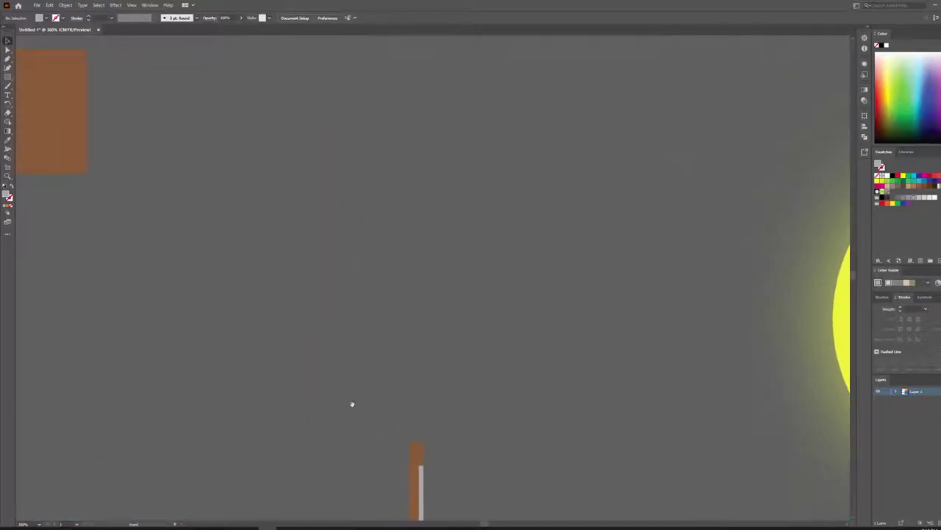
pyautogui.moveTo(349, 166); pyautogui.dragTo(395, 475)
pyautogui.click(230, 257)
pyautogui.scroll(-15, 485, 409)
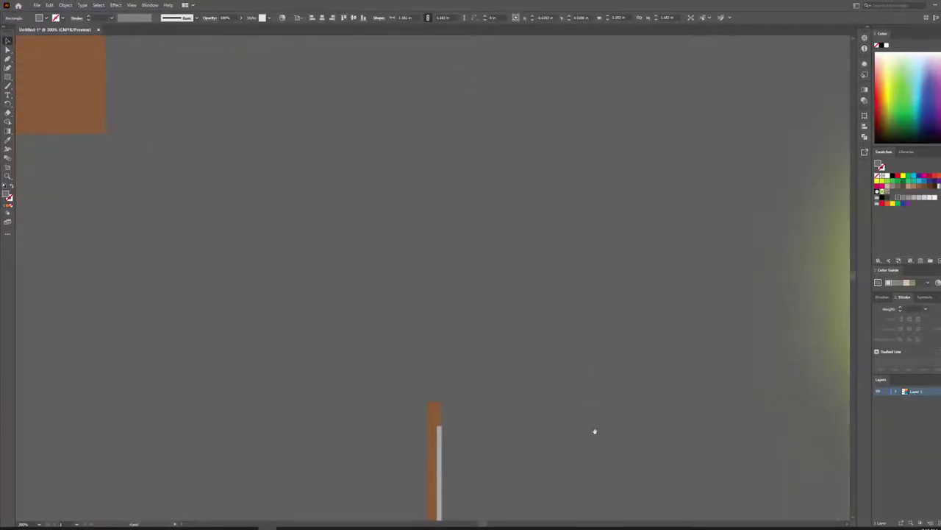
pyautogui.click(8, 77)
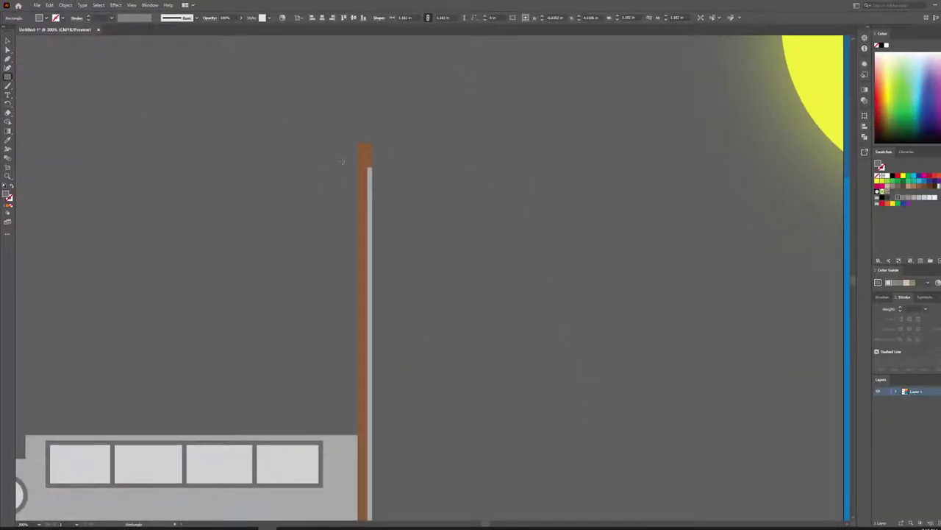
pyautogui.moveTo(342, 161); pyautogui.dragTo(411, 168)
pyautogui.click(7, 41)
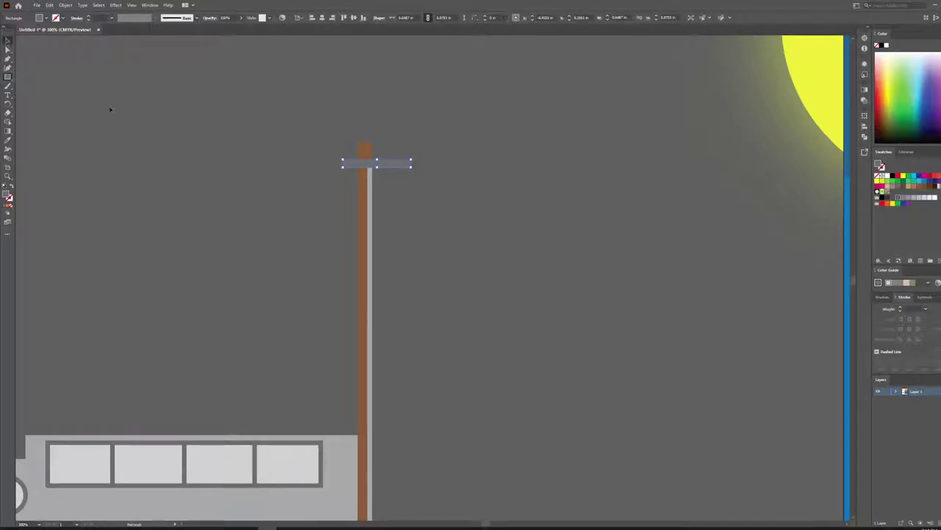
pyautogui.click(482, 229)
# Duplicate the crossbar as a rung about 0.2 in wide on the mast's gray strip, and copy it to make three stacked rungs.
pyautogui.scroll(1, 444, 204)
pyautogui.click(357, 148)
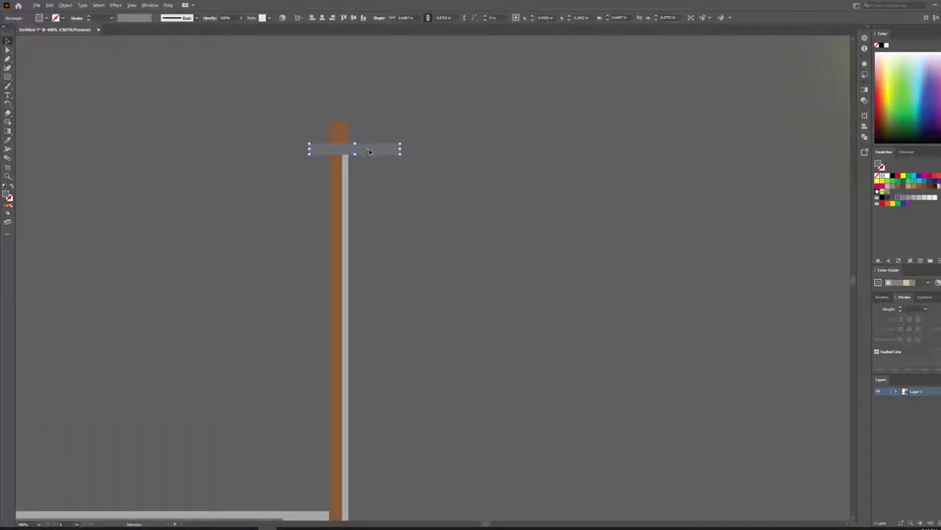
pyautogui.moveTo(357, 148); pyautogui.dragTo(373, 213)
pyautogui.moveTo(372, 213); pyautogui.dragTo(368, 179)
pyautogui.moveTo(367, 216); pyautogui.dragTo(368, 252)
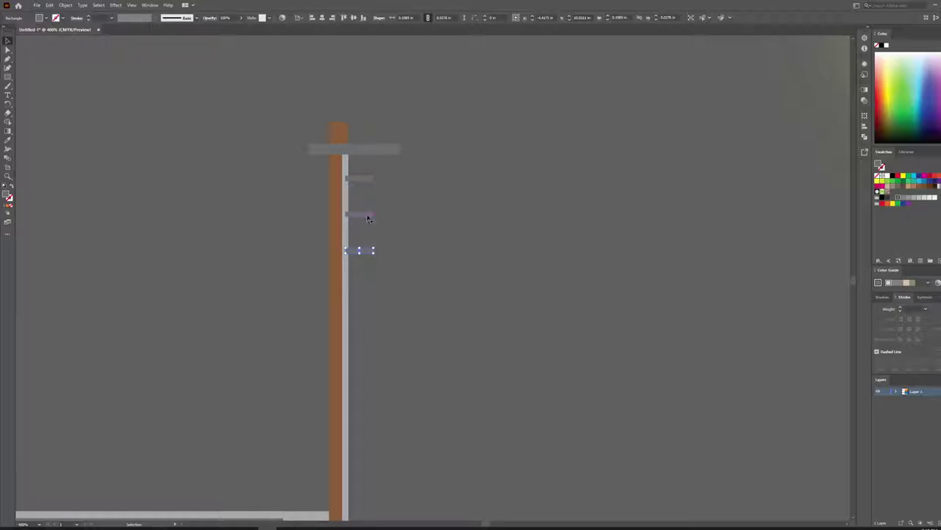
# Delete the middle rung, lower the top one slightly, and place a duplicate below the bottom rung for wider, even spacing.
pyautogui.press('Delete')
pyautogui.moveTo(359, 180); pyautogui.dragTo(364, 188)
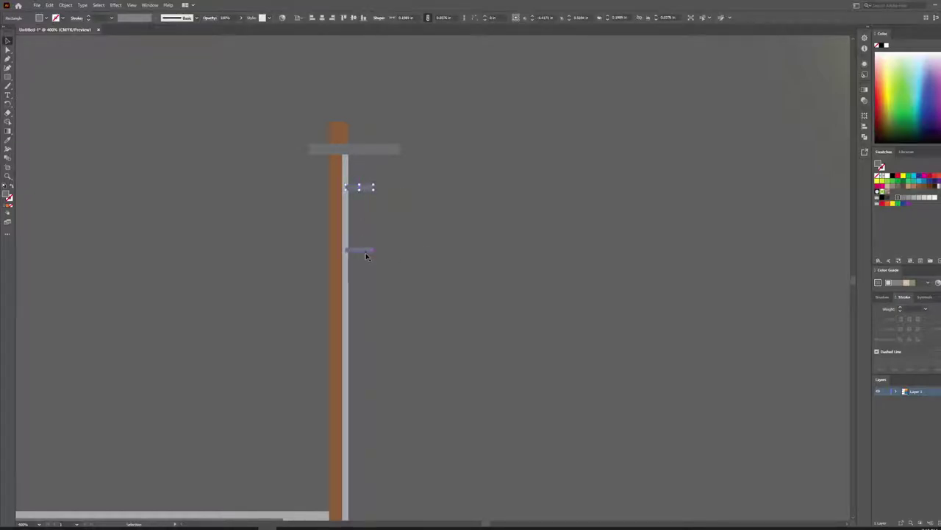
pyautogui.moveTo(364, 252); pyautogui.dragTo(367, 313)
# Duplicate the three rungs farther down the mast, add one more rung below them, and deselect.
pyautogui.keyDown('shift'); pyautogui.click(366, 253); pyautogui.keyUp('shift')
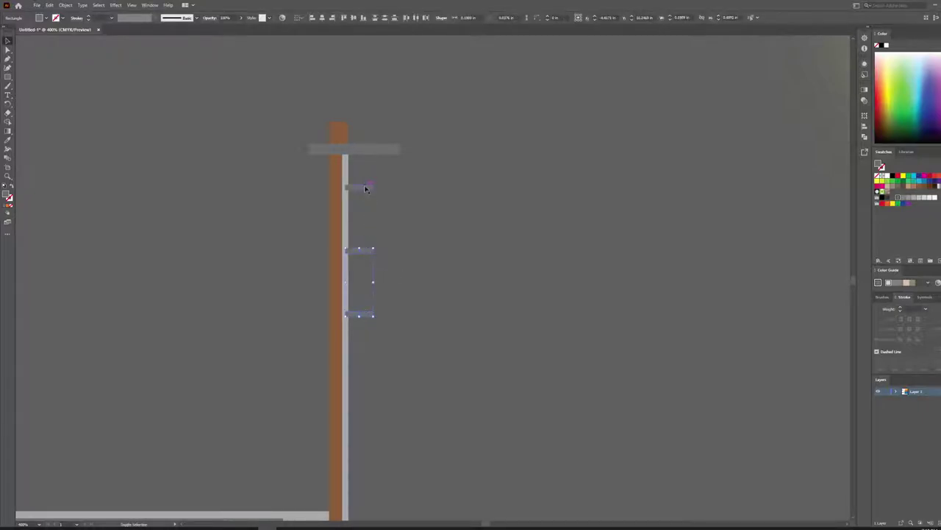
pyautogui.scroll(-5, 367, 193)
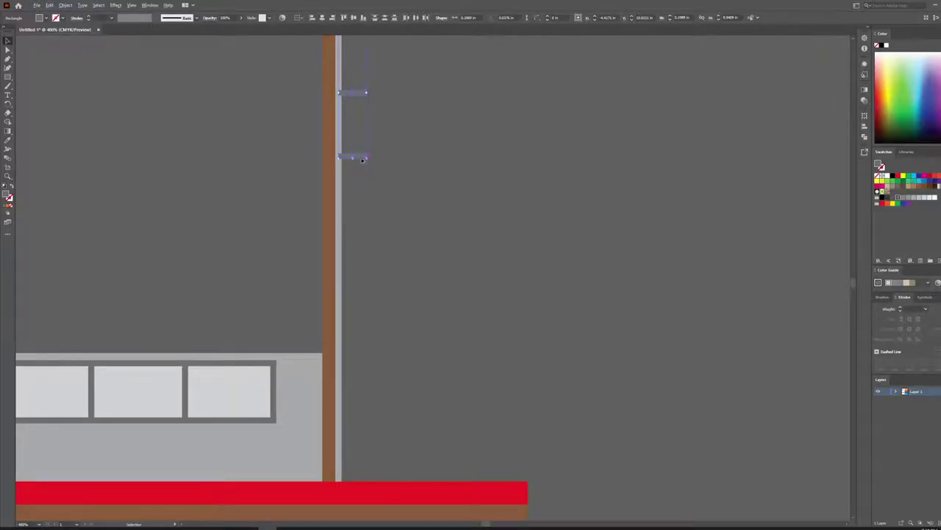
pyautogui.moveTo(362, 160); pyautogui.dragTo(360, 413)
pyautogui.click(504, 304)
pyautogui.click(360, 352)
pyautogui.click(517, 266)
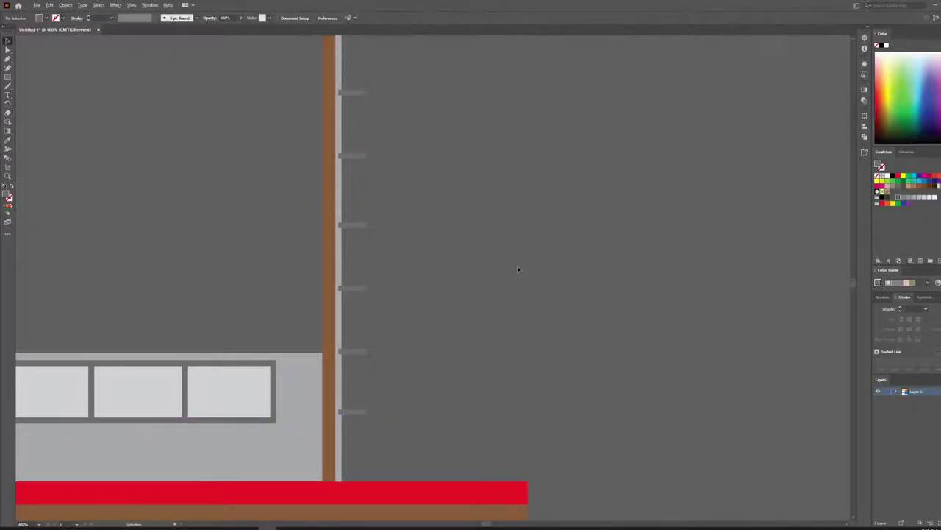
pyautogui.scroll(-3, 517, 266)
pyautogui.scroll(2, 522, 283)
pyautogui.moveTo(181, 269); pyautogui.dragTo(361, 216)
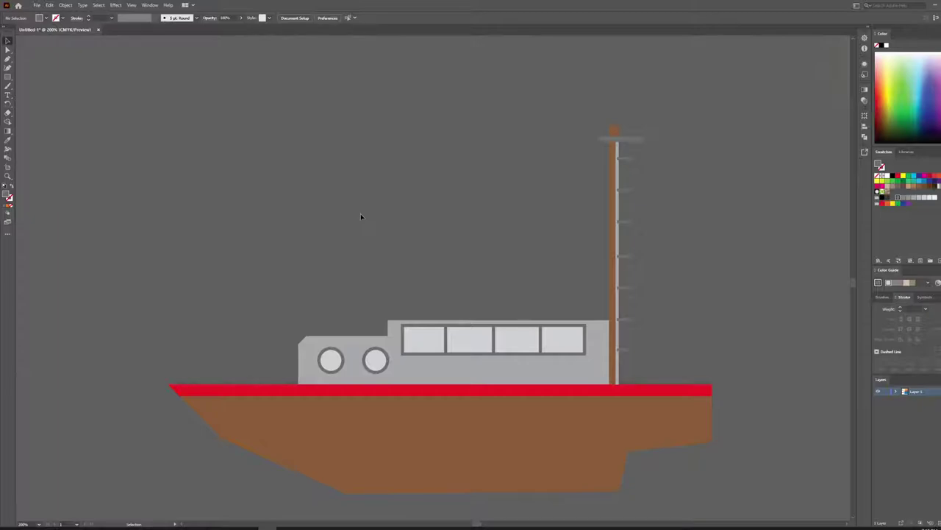
pyautogui.moveTo(424, 238); pyautogui.dragTo(313, 198)
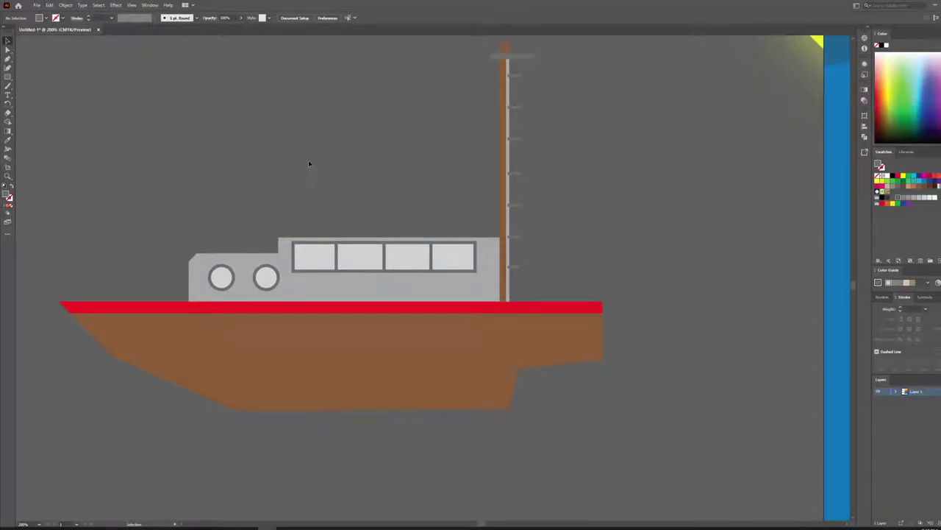
pyautogui.moveTo(381, 175); pyautogui.dragTo(403, 199)
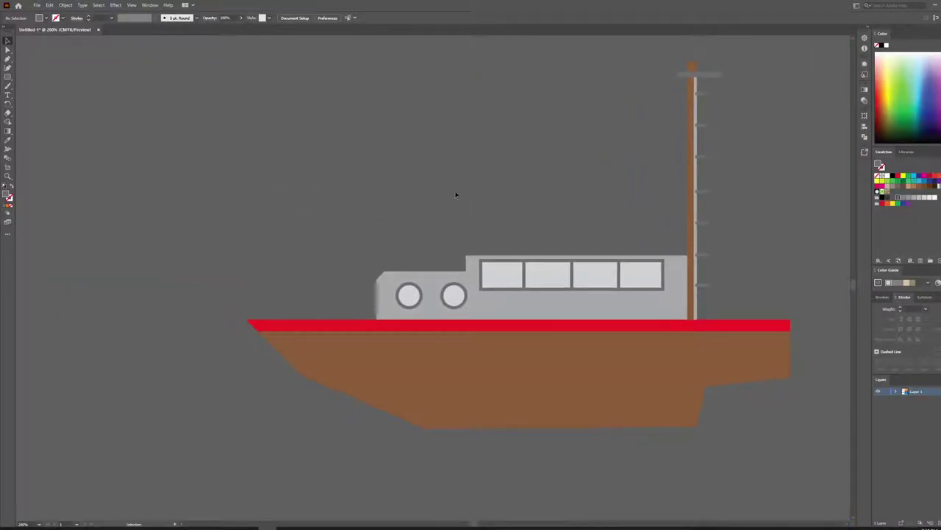
# Draw a rectangle about 0.39 by 0.69 in above the smaller cabin, filled with the sample yellow.
pyautogui.moveTo(479, 76); pyautogui.dragTo(409, 407)
pyautogui.click(324, 168)
pyautogui.moveTo(462, 322); pyautogui.dragTo(463, 78)
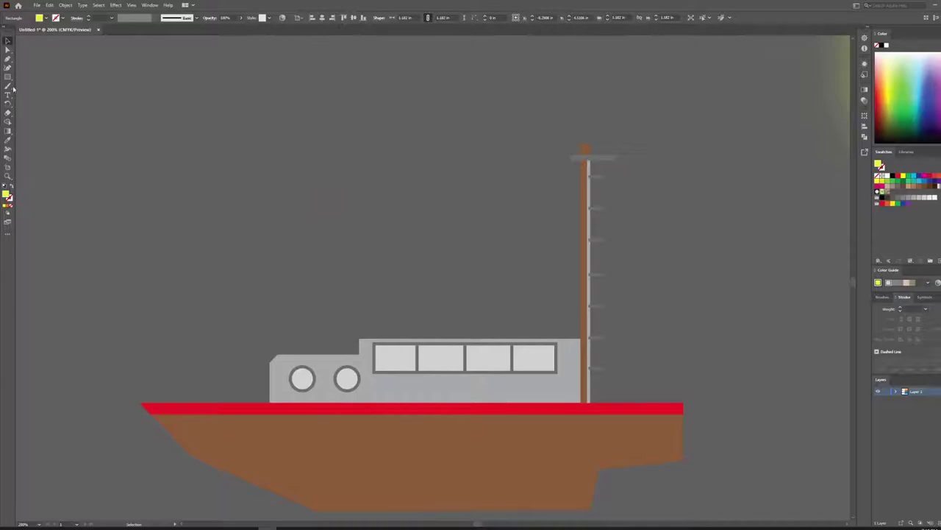
pyautogui.moveTo(9, 78); pyautogui.dragTo(46, 78)
pyautogui.scroll(1, 290, 262)
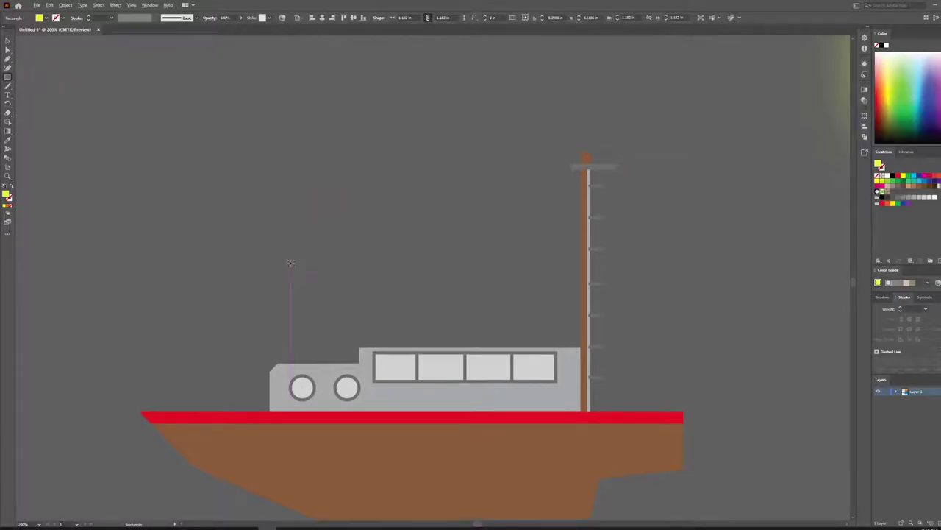
pyautogui.scroll(2, 280, 260)
pyautogui.scroll(-3, 372, 220)
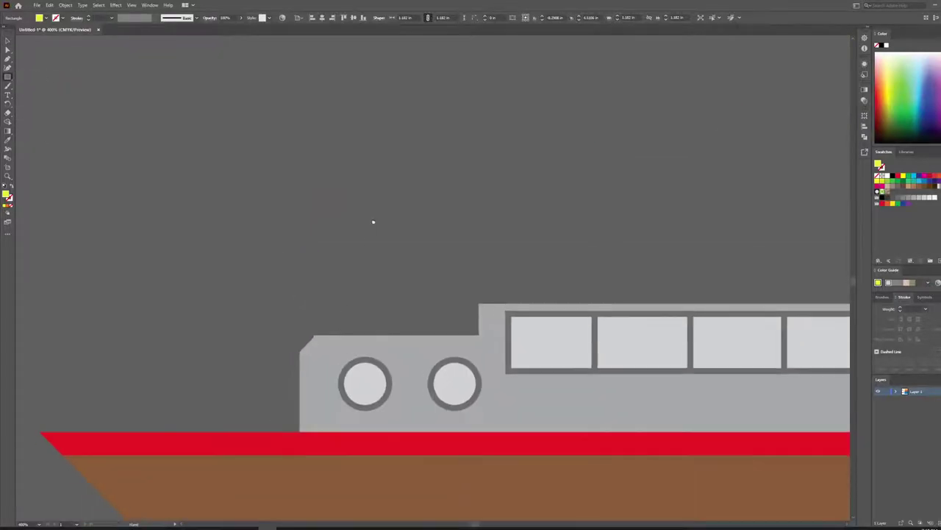
pyautogui.moveTo(309, 105); pyautogui.dragTo(364, 201)
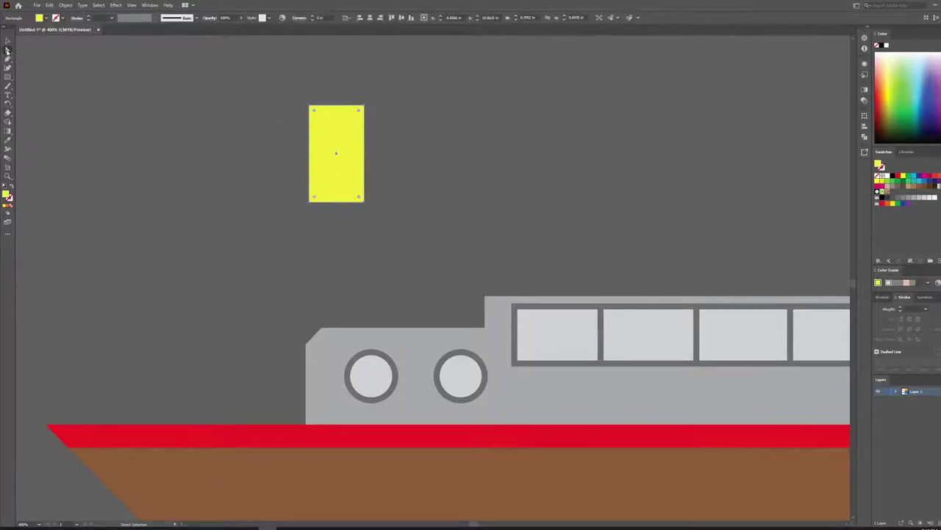
# Round all corners of the yellow rectangle to a radius of about 0.13 in and deselect it.
pyautogui.click(7, 41)
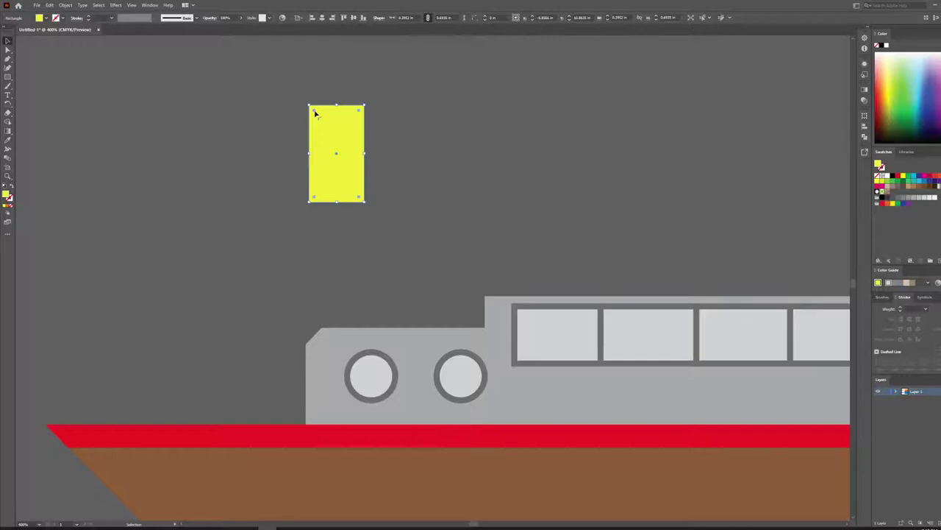
pyautogui.moveTo(315, 111); pyautogui.dragTo(327, 125)
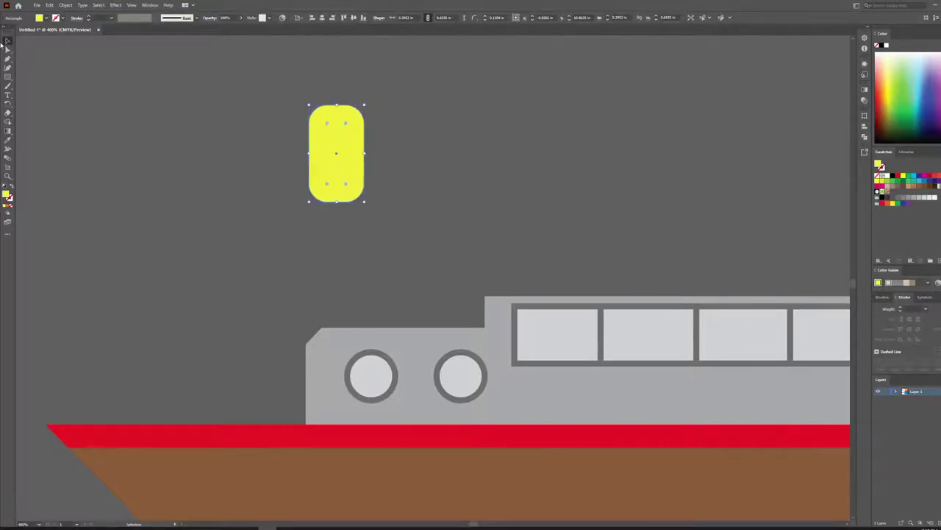
pyautogui.click(185, 106)
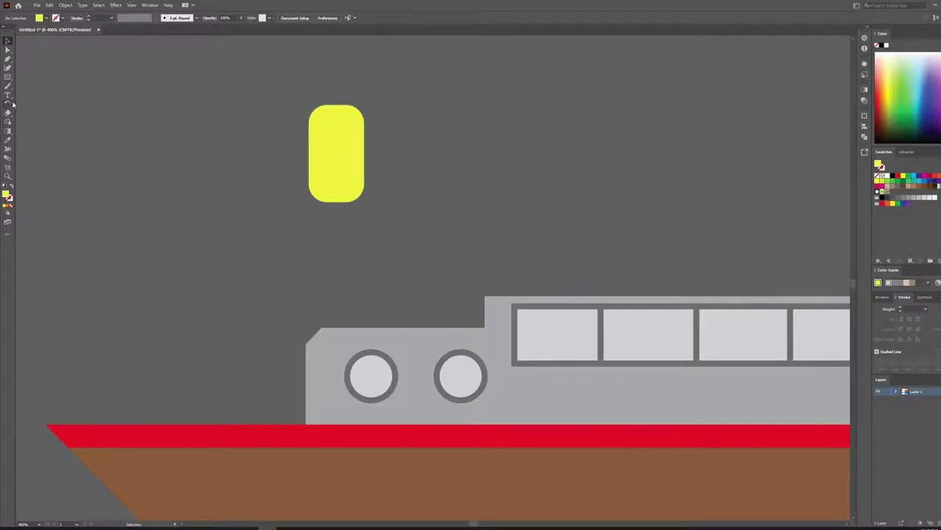
# Draw a black, unstroked band about 0.39 by 0.02 in across the yellow shape's upper part and add a matching one near its lower end.
pyautogui.click(8, 78)
pyautogui.click(4, 186)
pyautogui.click(11, 186)
pyautogui.click(9, 197)
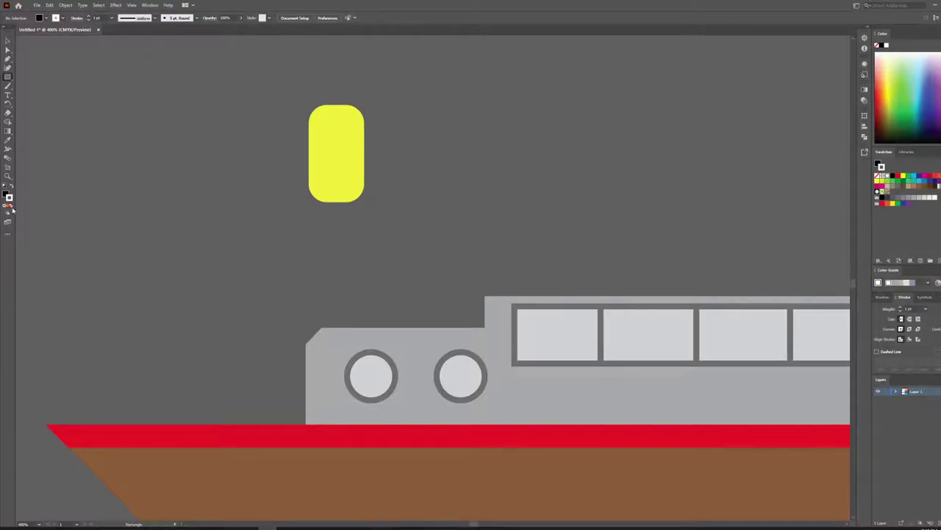
pyautogui.click(12, 207)
pyautogui.scroll(3, 318, 121)
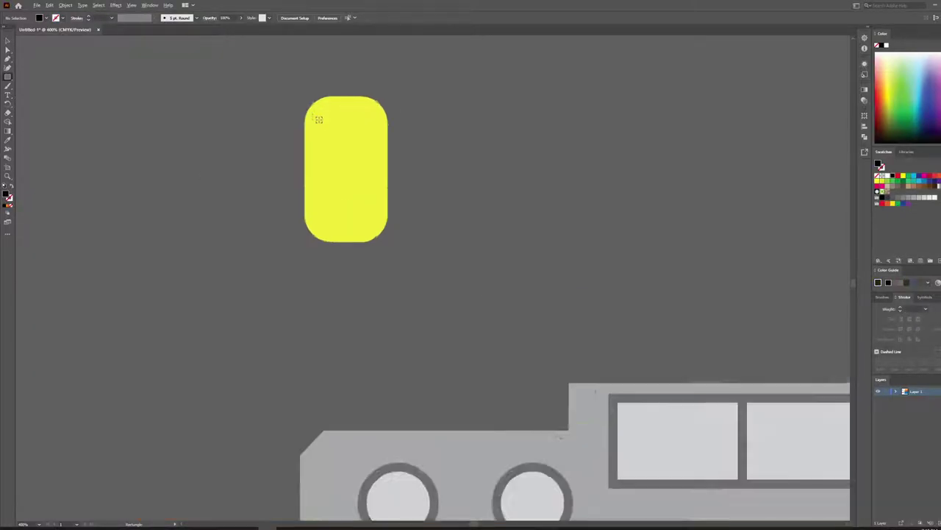
pyautogui.moveTo(292, 136); pyautogui.dragTo(419, 289)
pyautogui.click(7, 40)
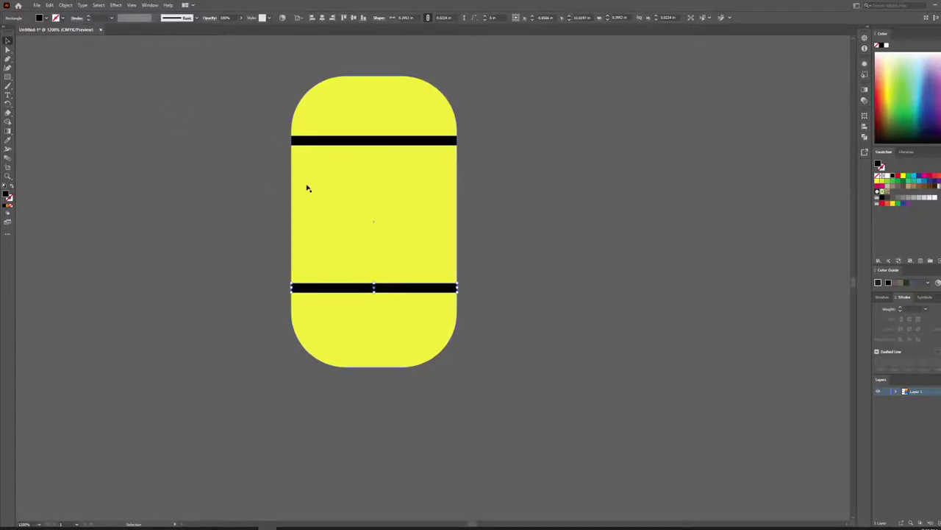
pyautogui.click(214, 190)
pyautogui.scroll(5, 285, 315)
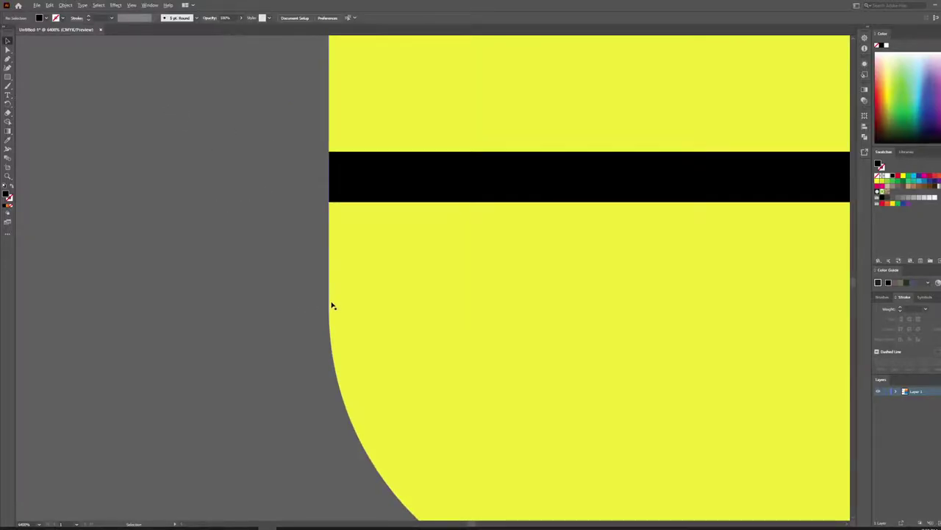
pyautogui.scroll(-6, 332, 305)
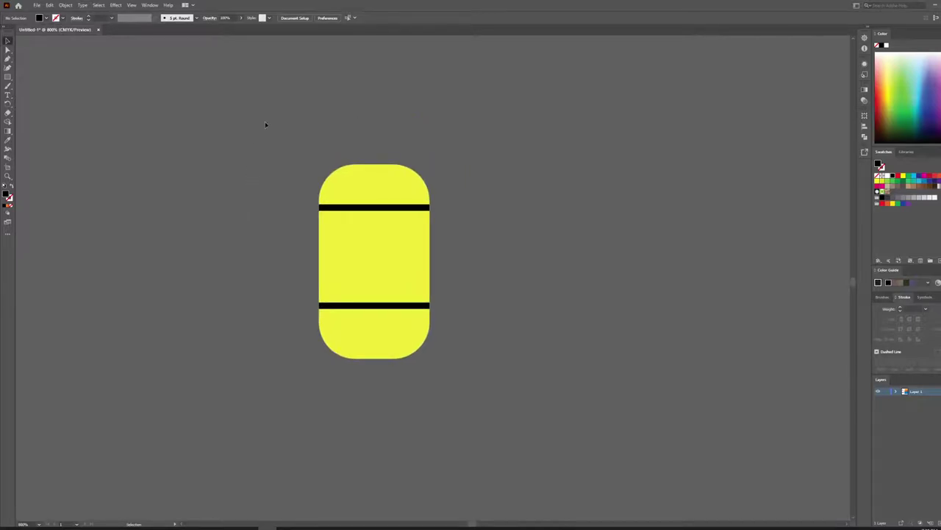
# Group the yellow rounded shape with its two black bands into one barrel and deselect it.
pyautogui.hotkey('ctrl', 'a')
pyautogui.rightClick(371, 233)
pyautogui.click(431, 282)
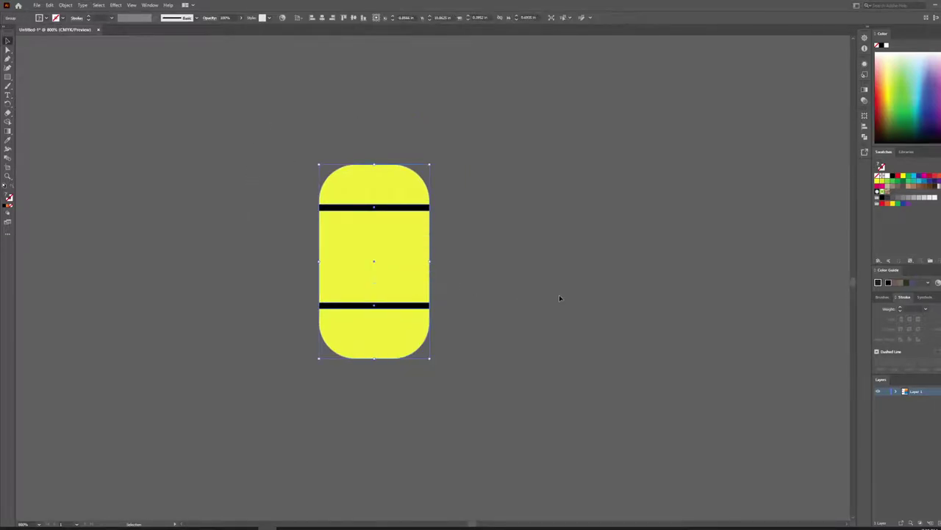
pyautogui.click(557, 301)
# Move the barrel onto the smaller cabin's roof, scale it down, and duplicate it into an evenly spaced row of three.
pyautogui.scroll(-4, 570, 324)
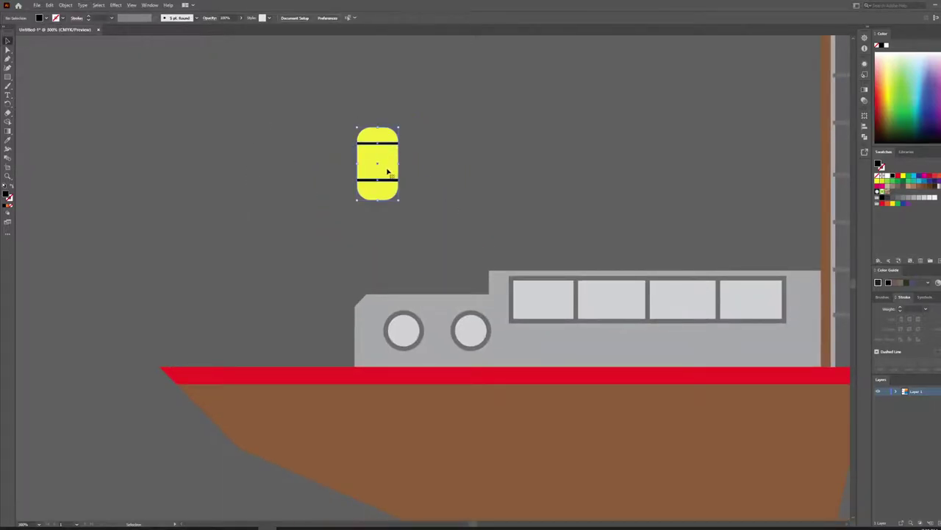
pyautogui.moveTo(387, 171); pyautogui.dragTo(410, 267)
pyautogui.moveTo(415, 234); pyautogui.dragTo(477, 277)
pyautogui.click(445, 198)
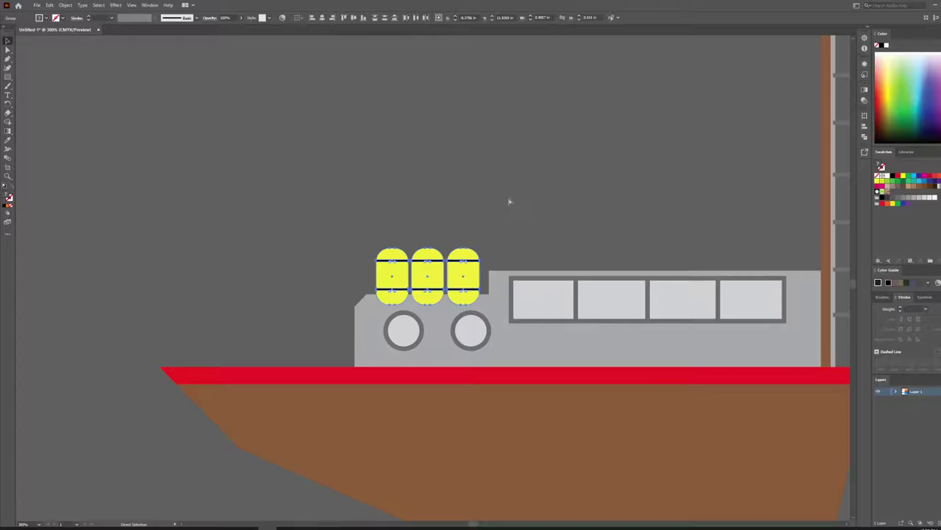
# Send the three barrels behind the smaller cabin so their lower ends are hidden, and deselect them.
pyautogui.hotkey('ctrl', 'shift', '[')
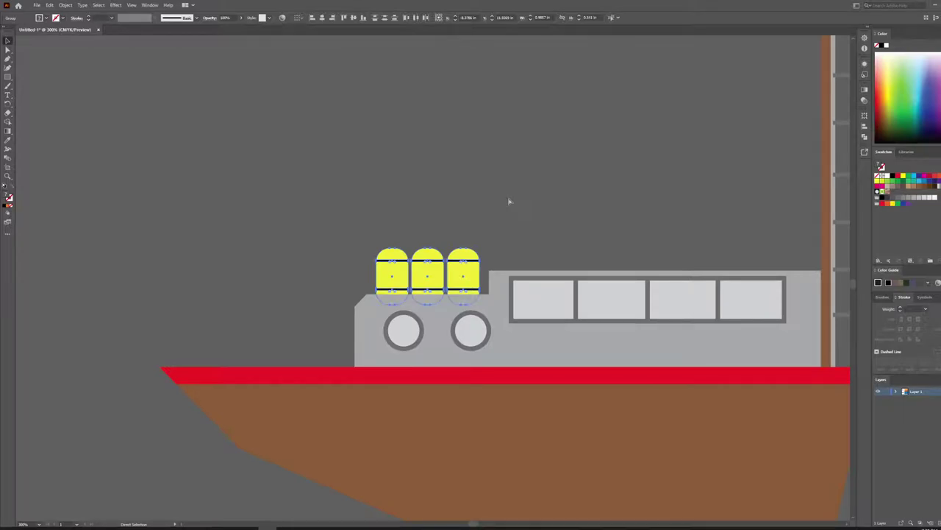
pyautogui.press('v')
pyautogui.click(515, 199)
# Draw a thin bowsprit rectangle about 2.1 by 0.04 in, filled with the hull's brown, extending forward from the red stripe at the bow.
pyautogui.scroll(-2, 586, 218)
pyautogui.moveTo(603, 183); pyautogui.dragTo(677, 193)
pyautogui.scroll(1, 525, 271)
pyautogui.scroll(1, 525, 271)
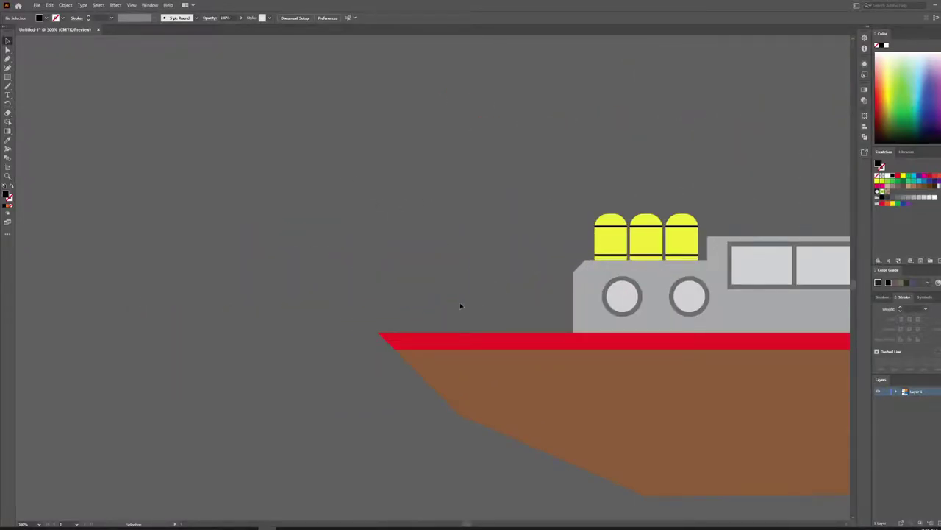
pyautogui.moveTo(387, 278); pyautogui.dragTo(372, 176)
pyautogui.click(506, 285)
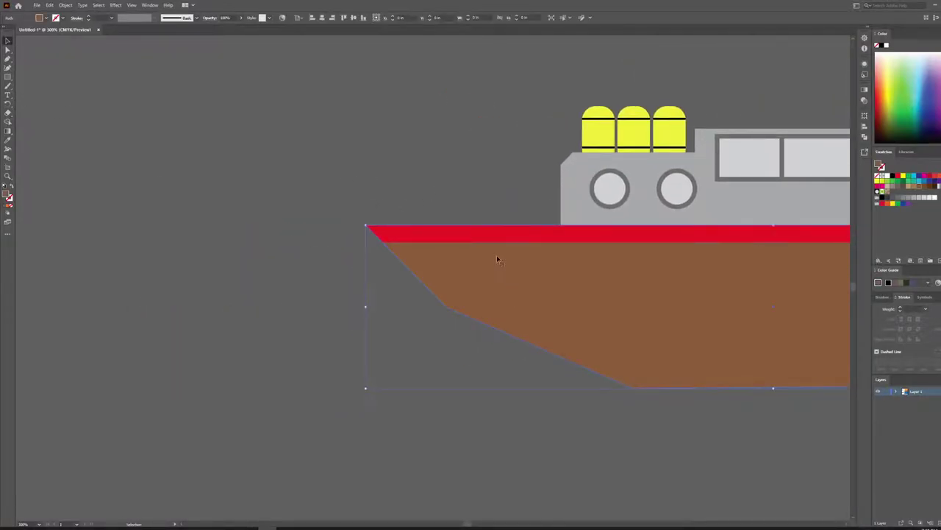
pyautogui.click(408, 91)
pyautogui.click(8, 77)
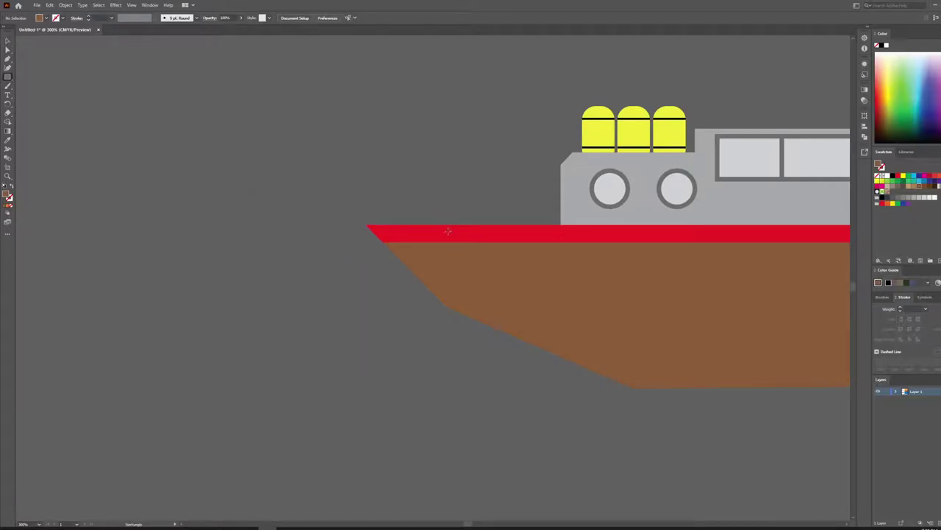
pyautogui.moveTo(448, 231); pyautogui.dragTo(226, 235)
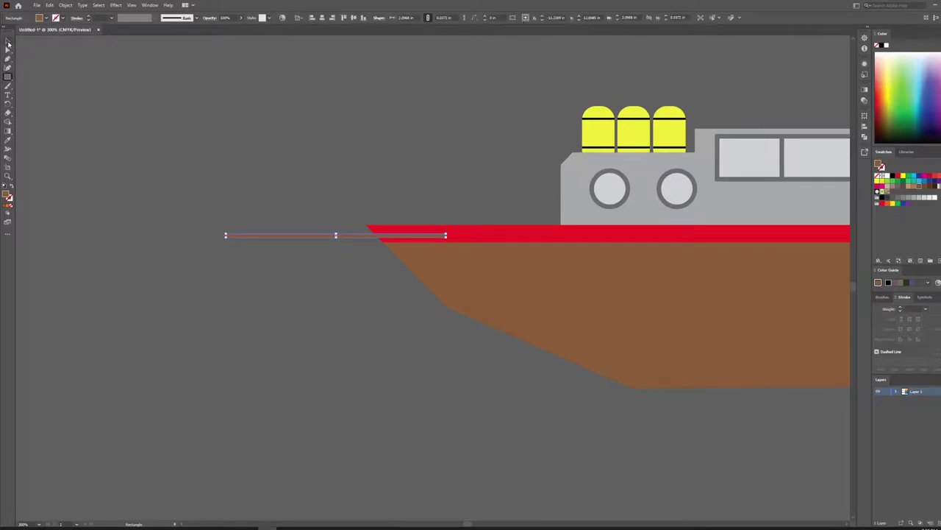
# Move the bowsprit up until its upper edge aligns with the top of the red hull stripe, and deselect it.
pyautogui.click(8, 41)
pyautogui.scroll(3, 300, 201)
pyautogui.moveTo(424, 275); pyautogui.dragTo(431, 255)
pyautogui.click(318, 174)
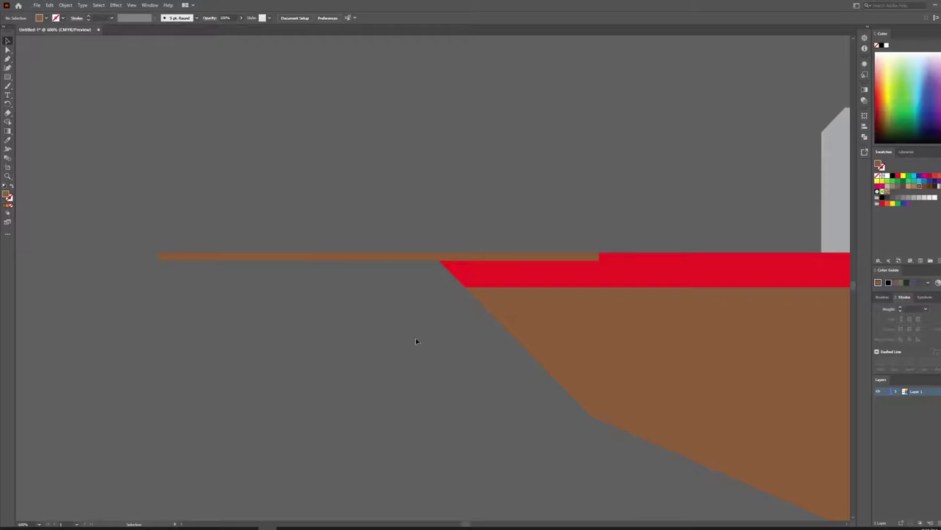
# Slant the bowsprit's inner end by shifting its lower corner toward the bow, and extend the upper corner of its outer tip slightly.
pyautogui.scroll(-5, 422, 335)
pyautogui.scroll(4, 495, 420)
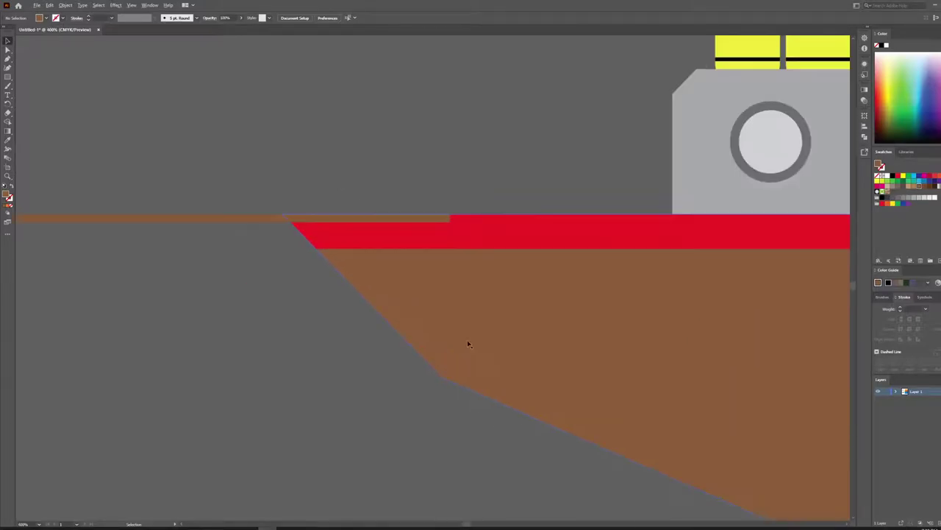
pyautogui.click(202, 217)
pyautogui.press('a')
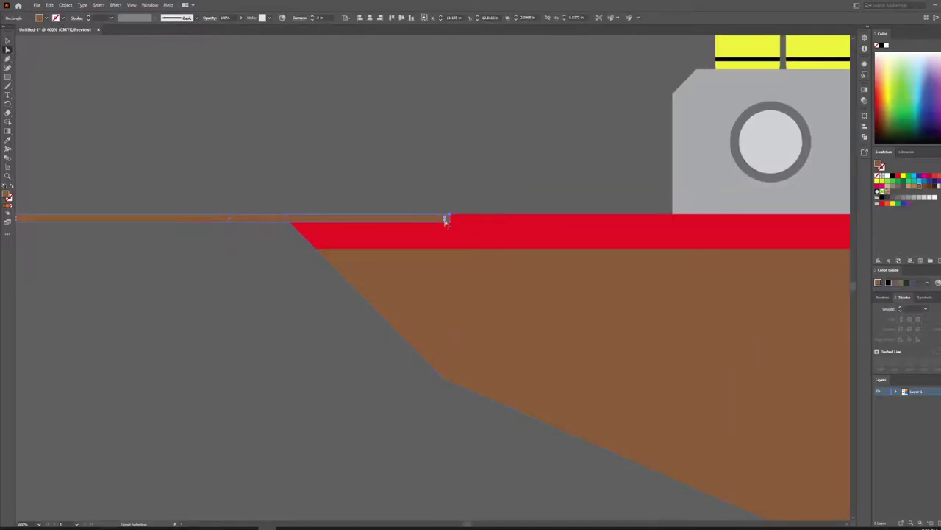
pyautogui.moveTo(447, 218); pyautogui.dragTo(423, 219)
pyautogui.moveTo(267, 304); pyautogui.dragTo(539, 328)
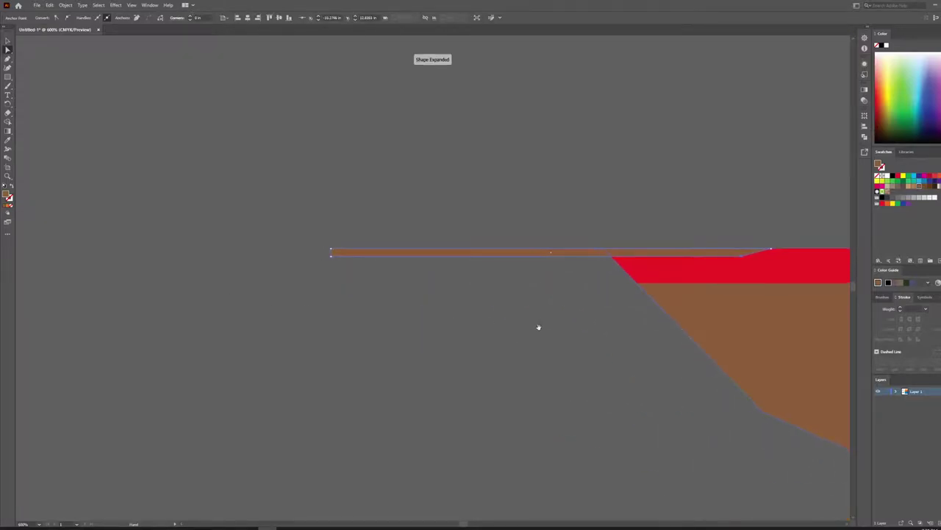
pyautogui.moveTo(336, 254); pyautogui.dragTo(325, 250)
pyautogui.press('v')
pyautogui.click(478, 224)
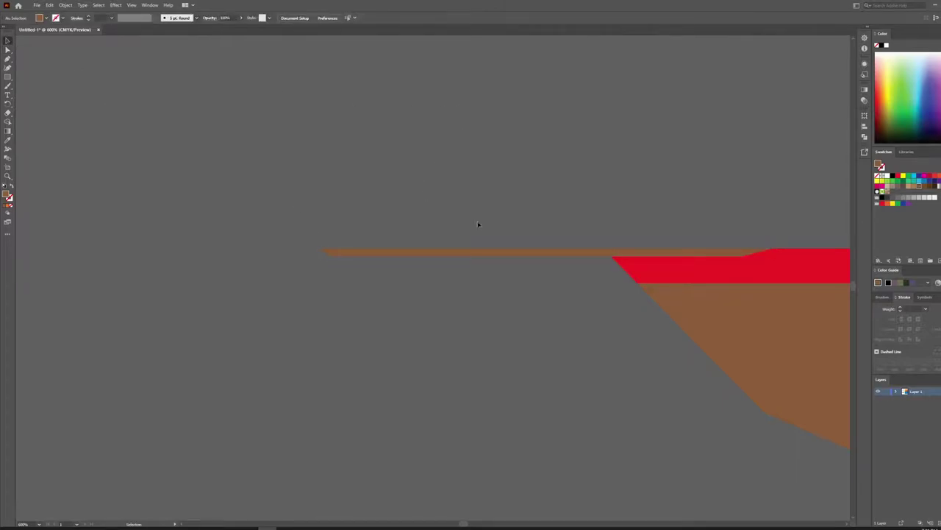
# Group all parts of the boat, including the barrels, mast and bowsprit, into a single object and deselect it.
pyautogui.scroll(-9, 603, 234)
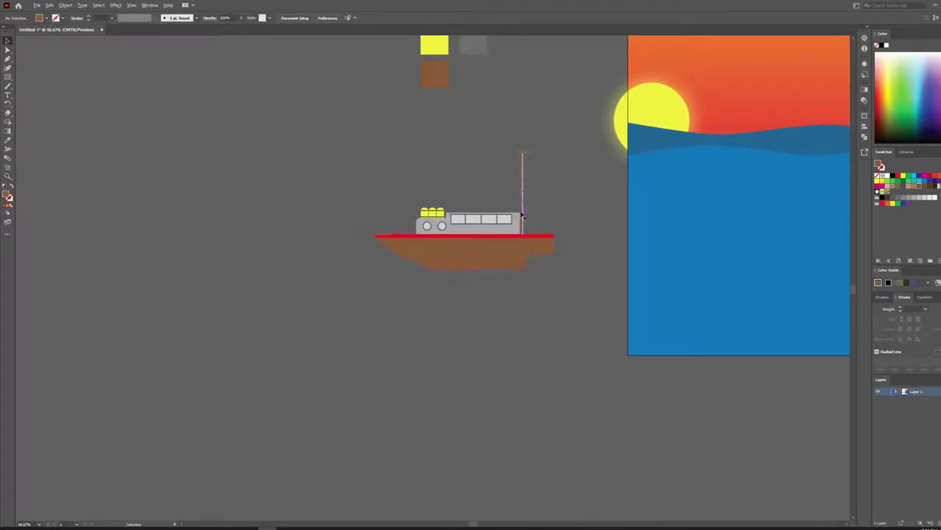
pyautogui.scroll(4, 410, 188)
pyautogui.scroll(-2, 309, 160)
pyautogui.moveTo(321, 159); pyautogui.dragTo(369, 215)
pyautogui.hotkey('ctrl', 'a')
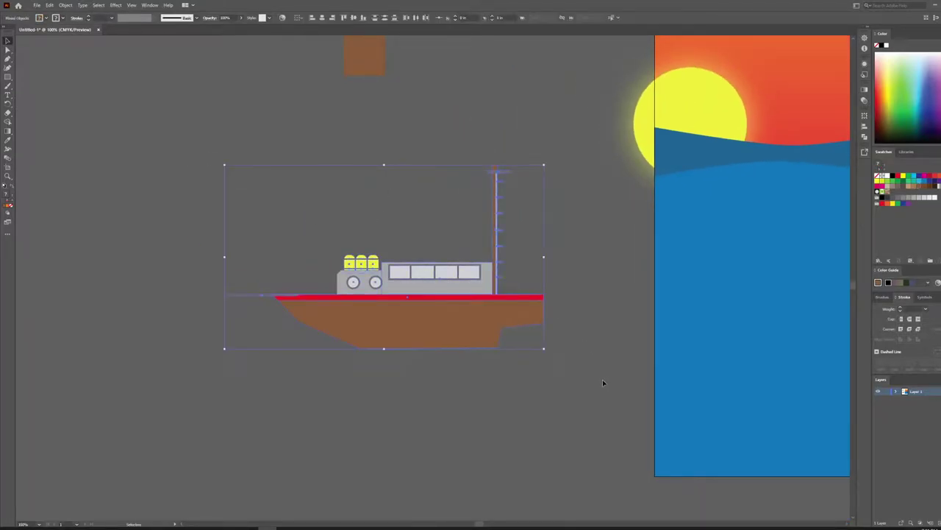
pyautogui.rightClick(453, 318)
pyautogui.click(507, 372)
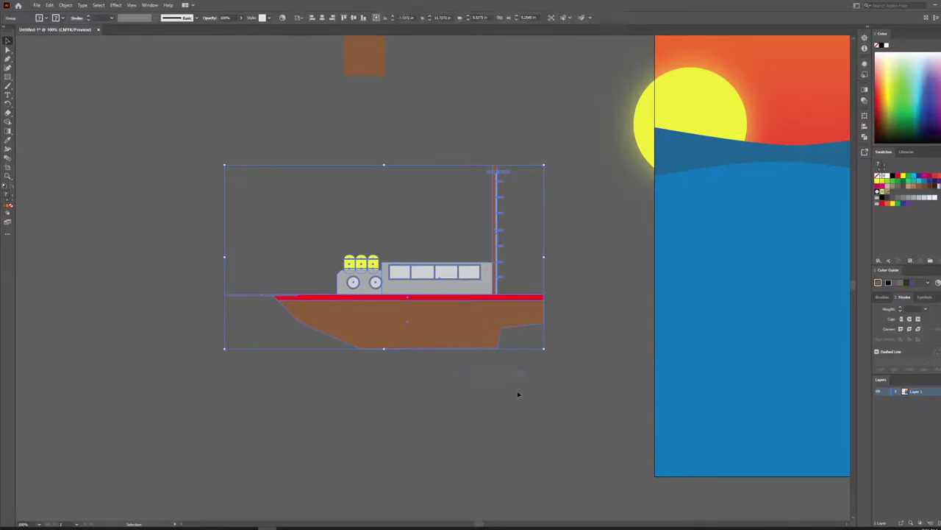
pyautogui.click(518, 394)
# Move the boat onto the poster at the waterline and arrange it behind the front blue wave.
pyautogui.scroll(-2, 586, 328)
pyautogui.moveTo(567, 343); pyautogui.dragTo(389, 325)
pyautogui.moveTo(323, 307); pyautogui.dragTo(631, 217)
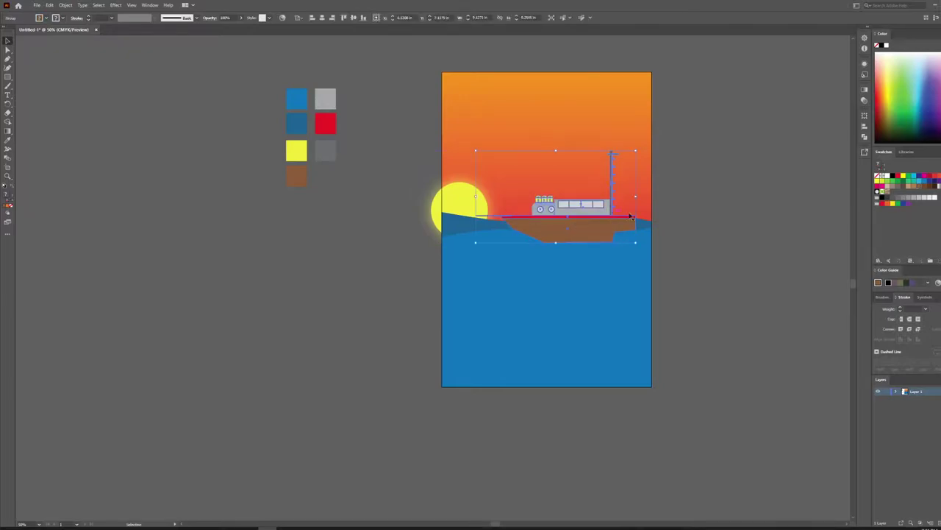
pyautogui.press('a')
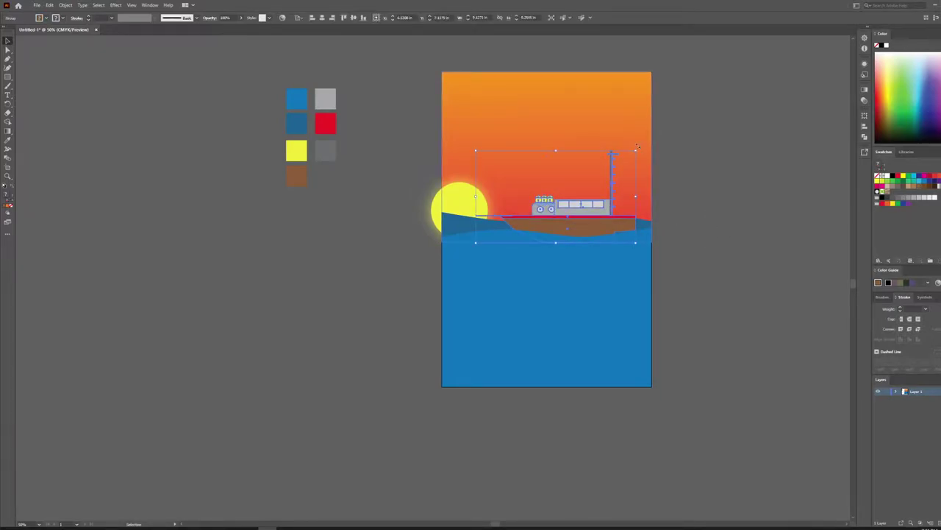
# Rotate the boat a few degrees clockwise so its bow tilts upward on the waves, and deselect it.
pyautogui.moveTo(637, 147); pyautogui.dragTo(659, 155)
pyautogui.click(675, 265)
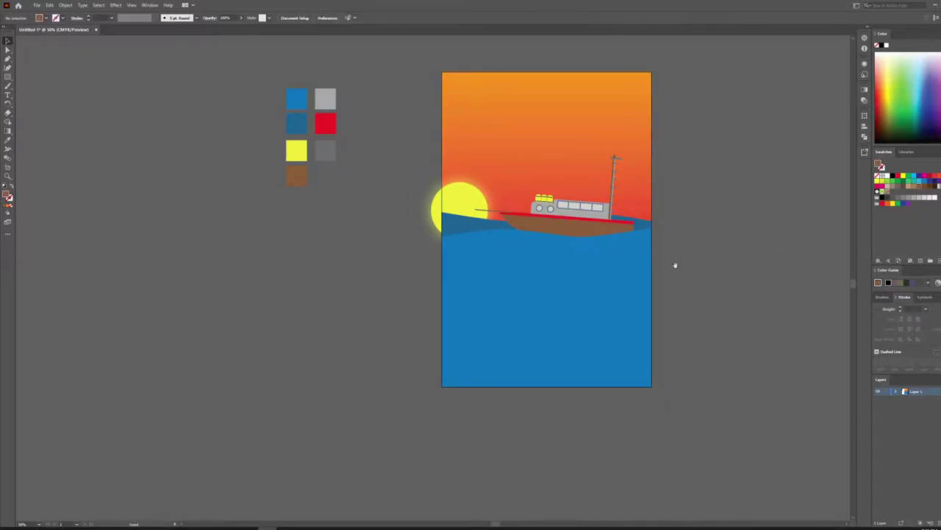
pyautogui.moveTo(675, 265); pyautogui.dragTo(638, 289)
pyautogui.scroll(2, 675, 242)
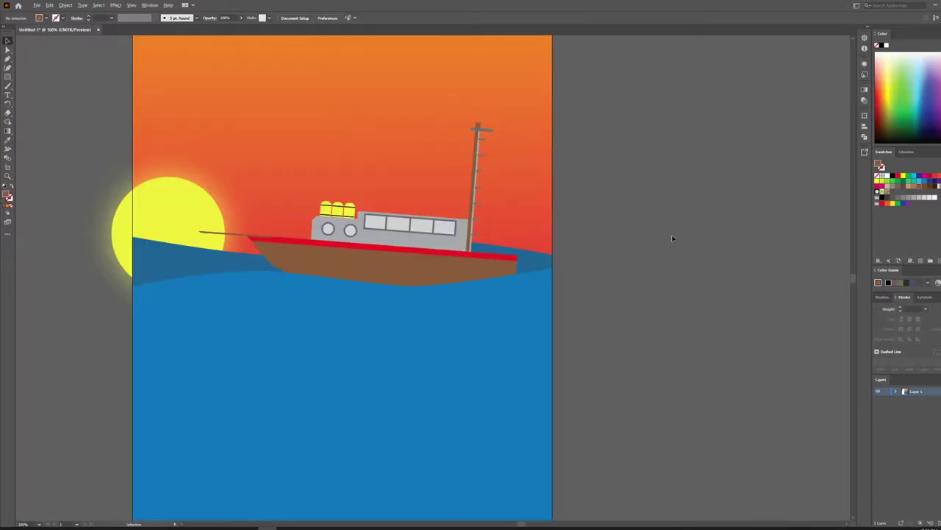
pyautogui.scroll(-1, 672, 238)
pyautogui.moveTo(628, 347)
pyautogui.mouseDown()
pyautogui.moveTo(635, 375)
pyautogui.moveTo(631, 362)
pyautogui.mouseUp()
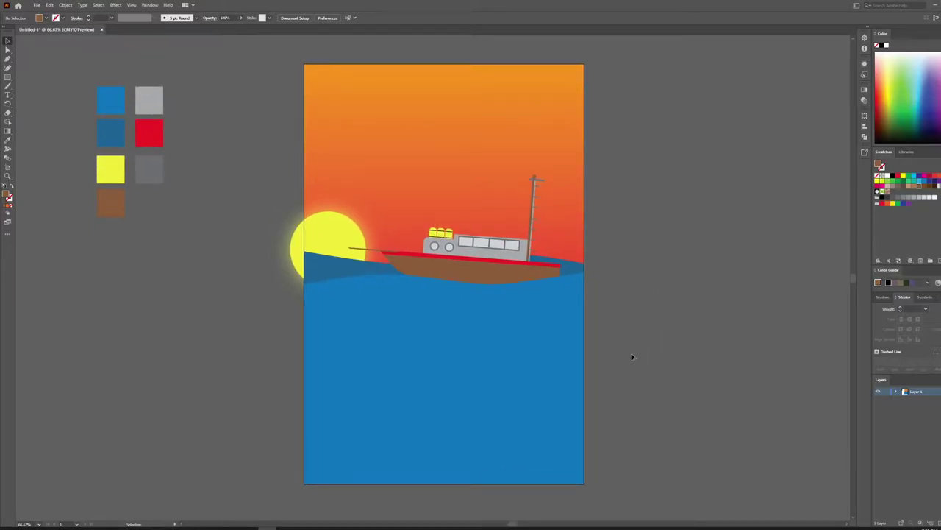
# Add the text "JAWS" on the lower blue water and fill it with white.
pyautogui.click(8, 95)
pyautogui.click(46, 18)
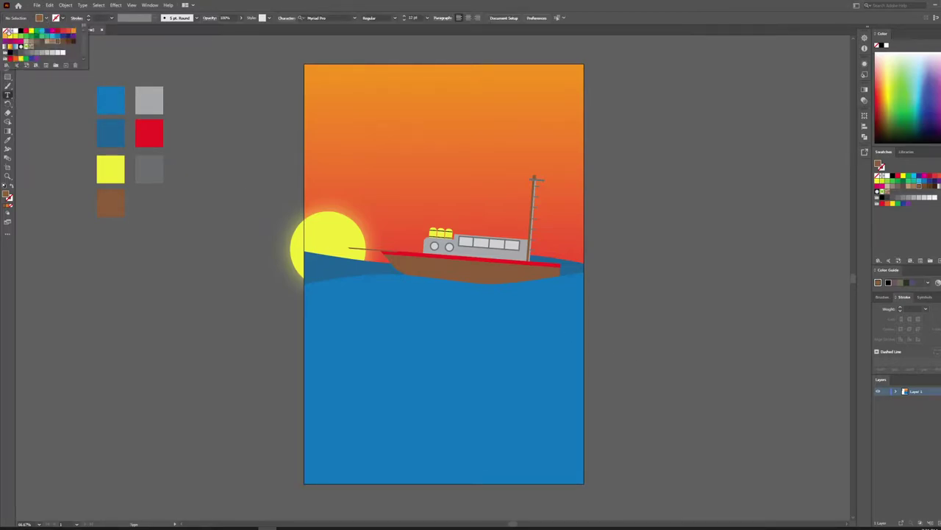
pyautogui.click(19, 32)
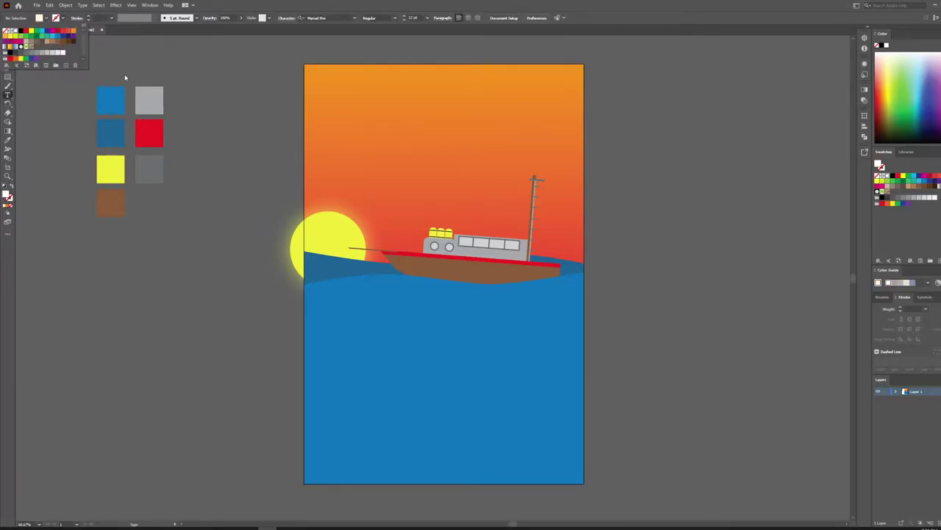
pyautogui.click(372, 397)
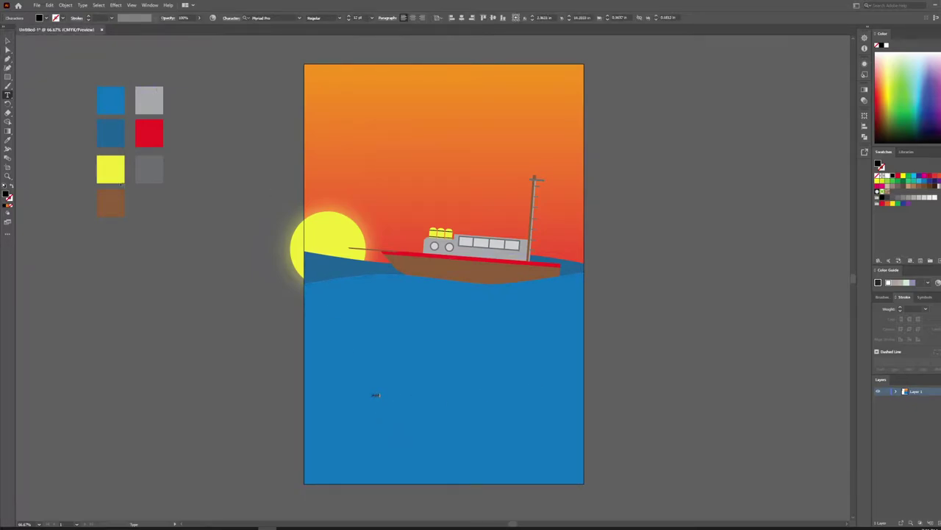
pyautogui.click(7, 42)
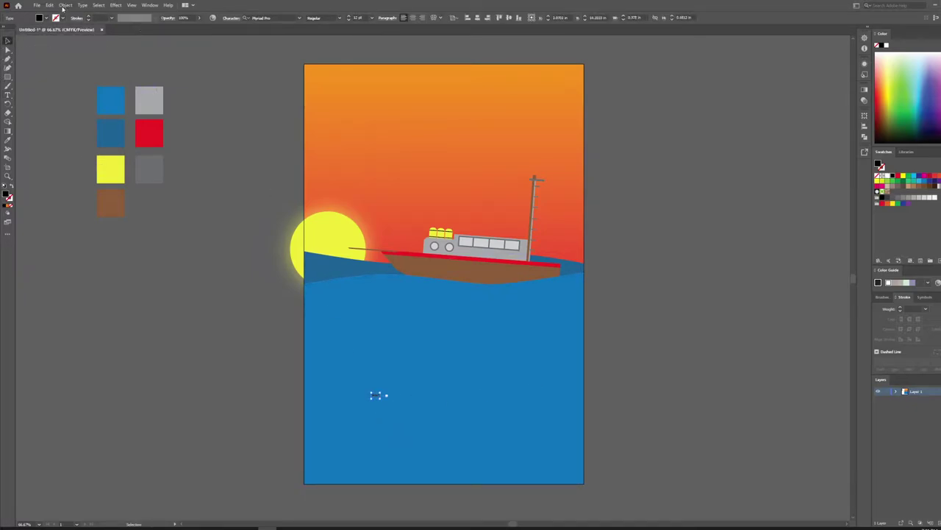
pyautogui.click(47, 18)
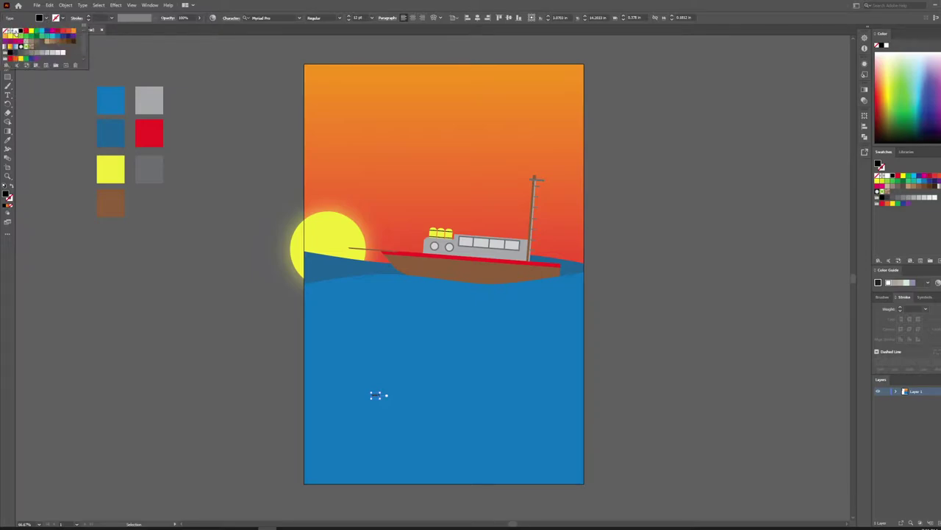
pyautogui.click(13, 31)
# Enlarge the JAWS title to about 295 pt and center it horizontally on the poster's lower blue area.
pyautogui.moveTo(380, 398); pyautogui.dragTo(587, 404)
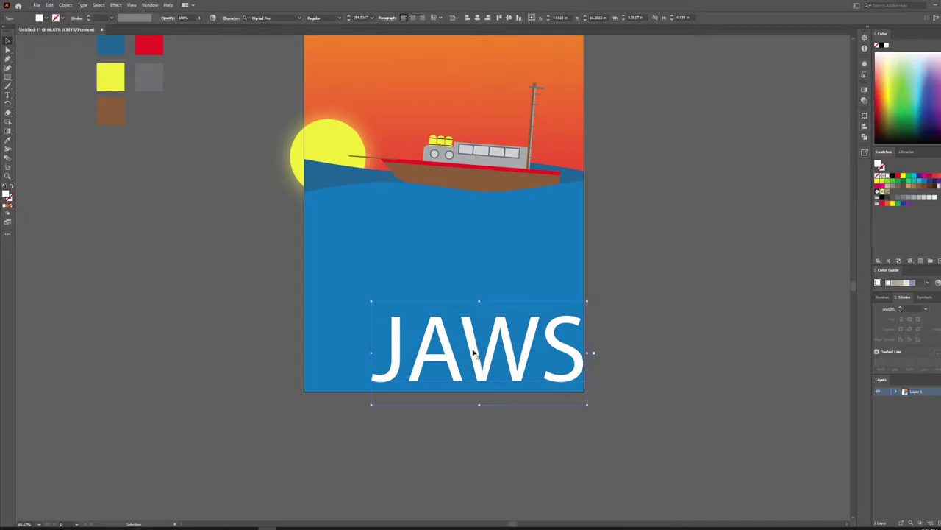
pyautogui.moveTo(475, 354); pyautogui.dragTo(439, 288)
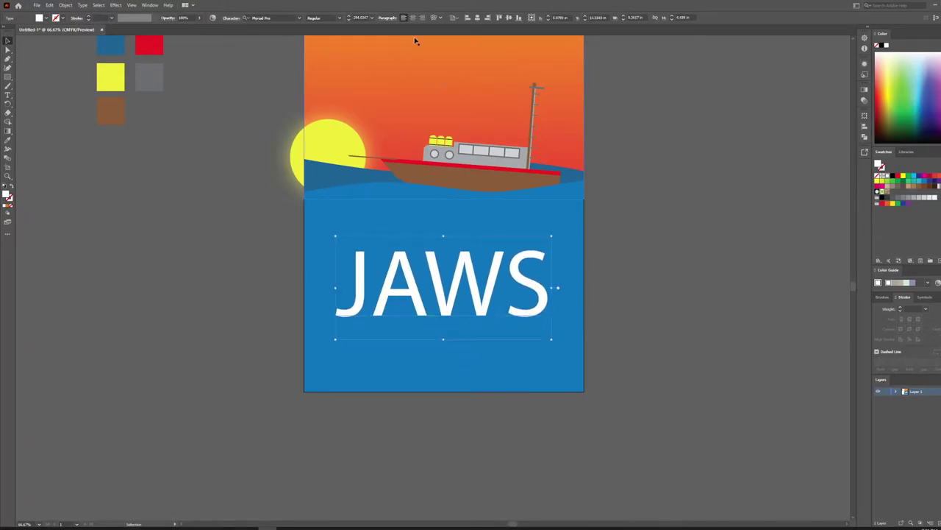
pyautogui.moveTo(686, 279); pyautogui.dragTo(668, 358)
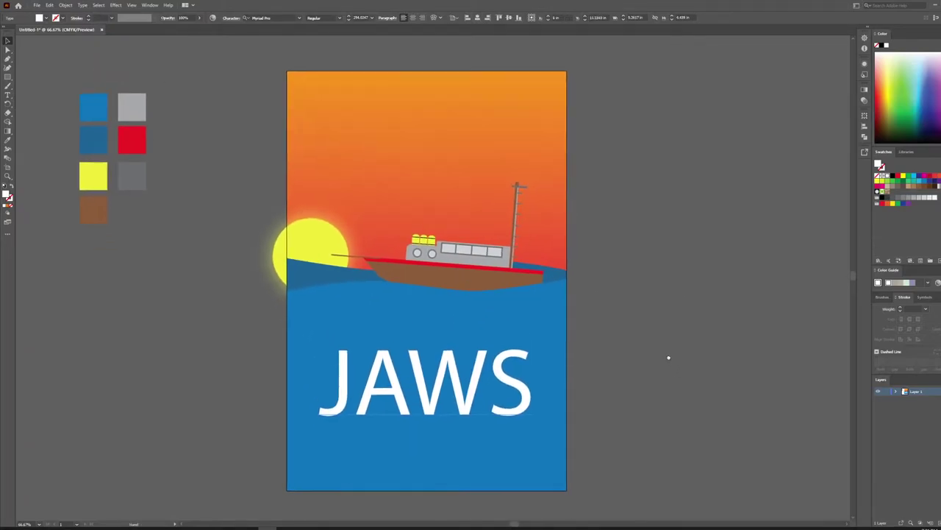
# Try out different fonts on the JAWS title and set it in PenultimateLight Regular.
pyautogui.click(284, 18)
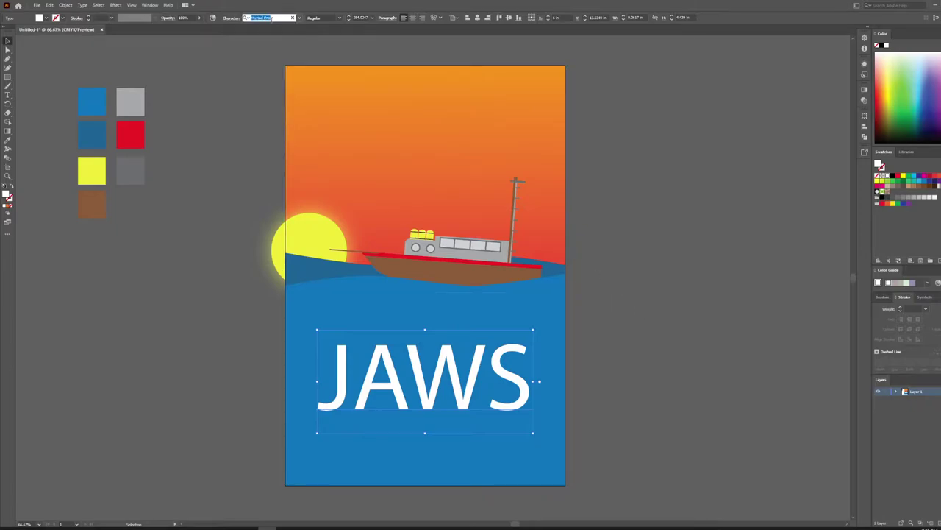
pyautogui.press('Down')
pyautogui.press('Down')
pyautogui.press('Down')
pyautogui.press('Down')
pyautogui.press('Down')
pyautogui.press('Down')
pyautogui.press('Down')
pyautogui.press('Down')
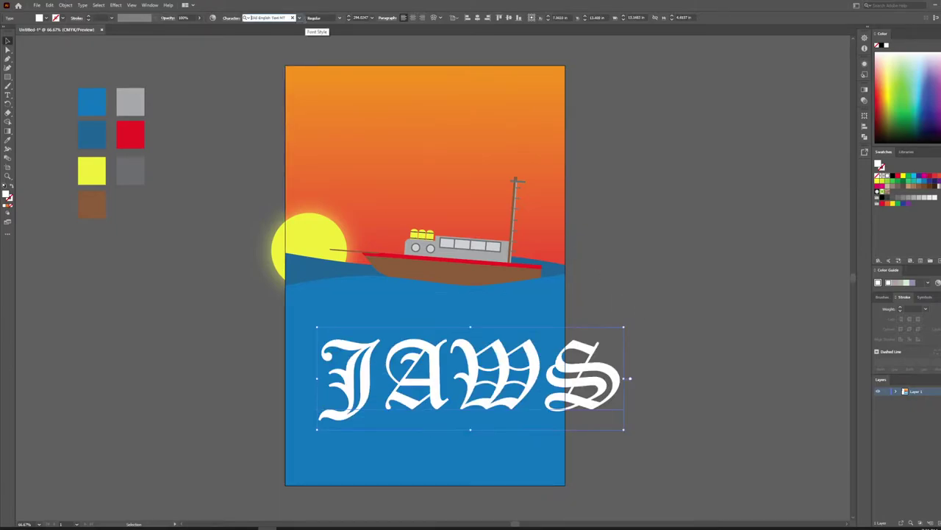
pyautogui.press('Down')
pyautogui.press('Down')
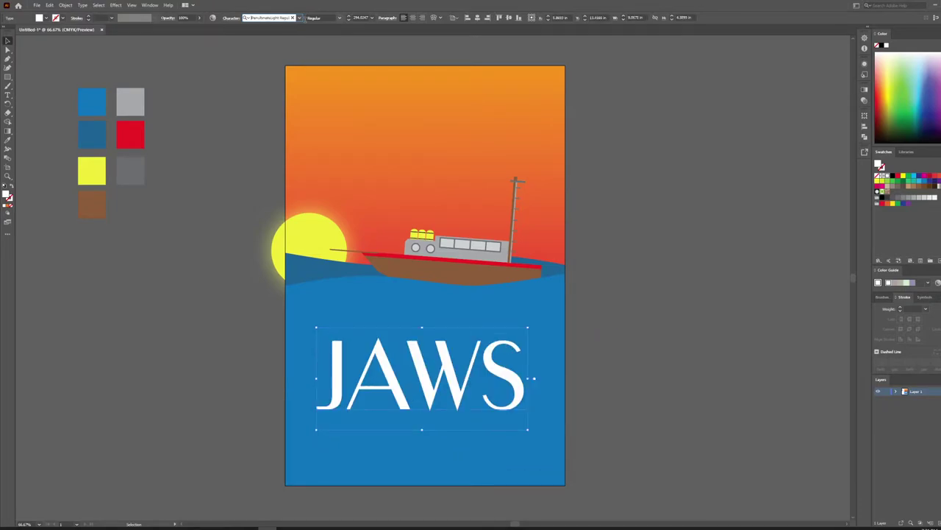
pyautogui.press('Down')
pyautogui.press('Down')
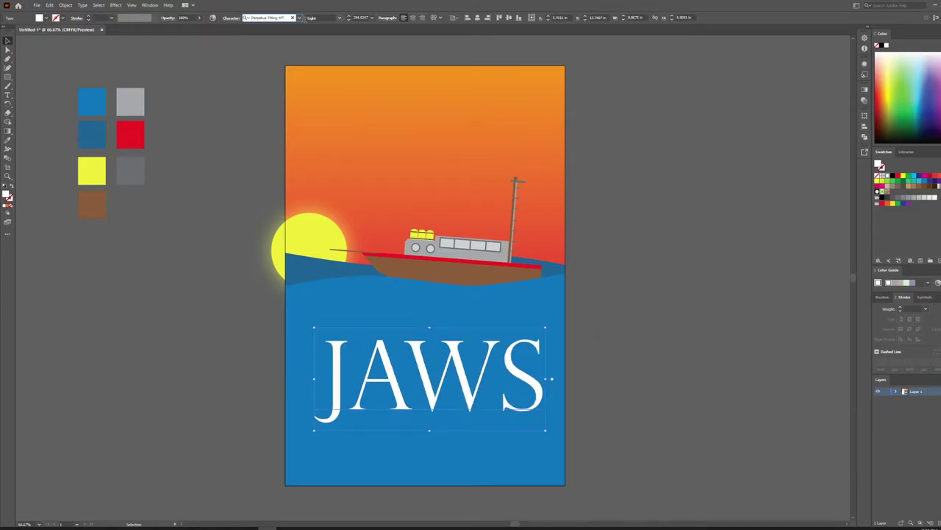
pyautogui.press('Up')
pyautogui.press('Up')
pyautogui.press('Down')
pyautogui.press('Down')
pyautogui.press('Down')
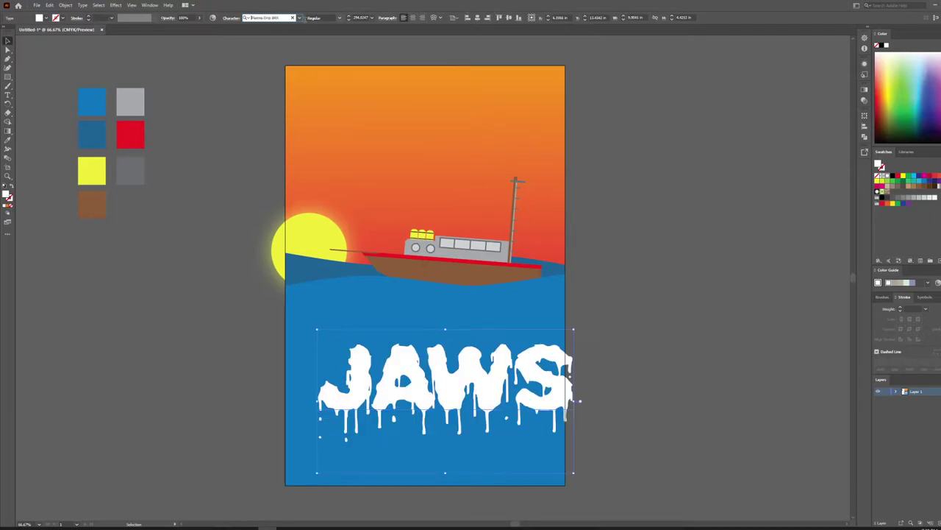
pyautogui.press('Down')
pyautogui.press('Down')
pyautogui.press('Down')
pyautogui.press('Down')
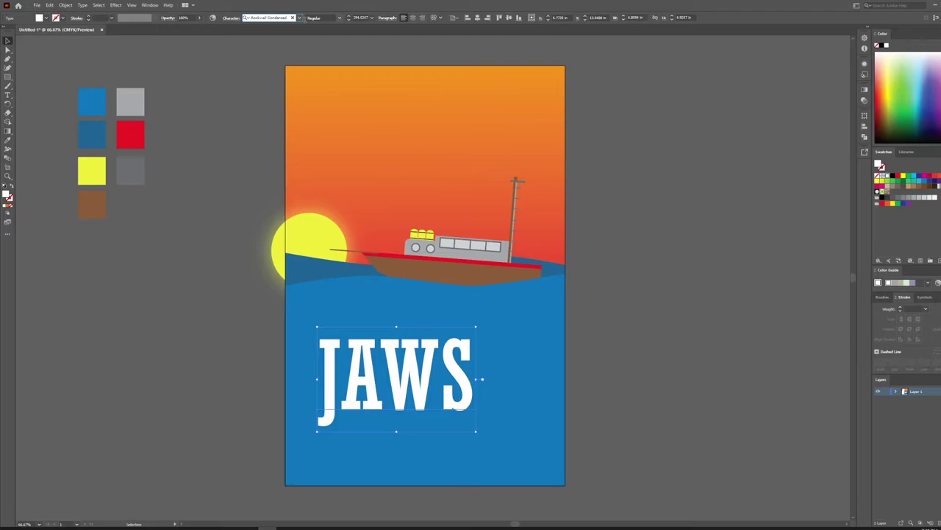
pyautogui.press('Down')
pyautogui.press('Down')
pyautogui.press('Up')
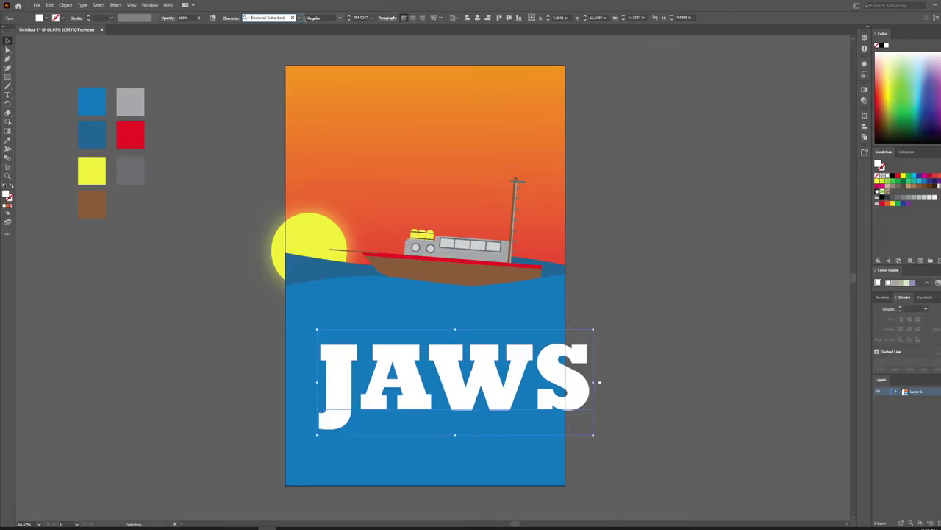
pyautogui.press('Down')
pyautogui.press('Down')
pyautogui.press('Up')
pyautogui.press('Up')
pyautogui.press('Up')
pyautogui.press('Up')
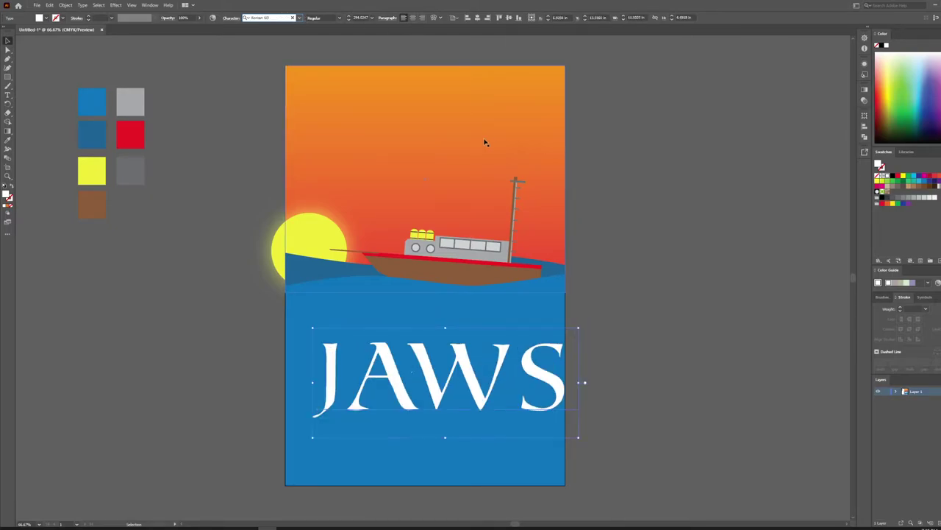
pyautogui.press('Down')
pyautogui.press('Up')
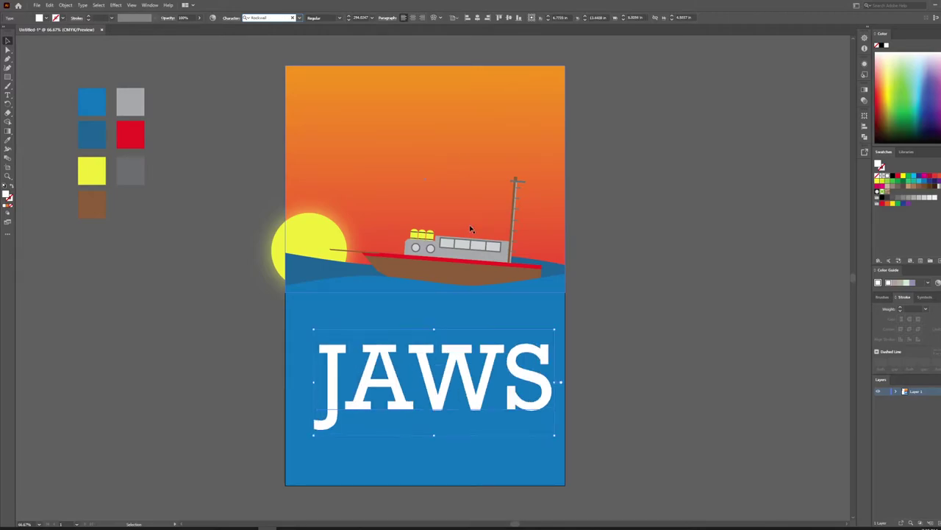
pyautogui.press('Up')
pyautogui.press('Down')
pyautogui.press('Down')
pyautogui.press('Down')
pyautogui.press('Up')
pyautogui.press('Up')
pyautogui.press('Up')
pyautogui.press('Up')
pyautogui.press('Up')
pyautogui.press('Up')
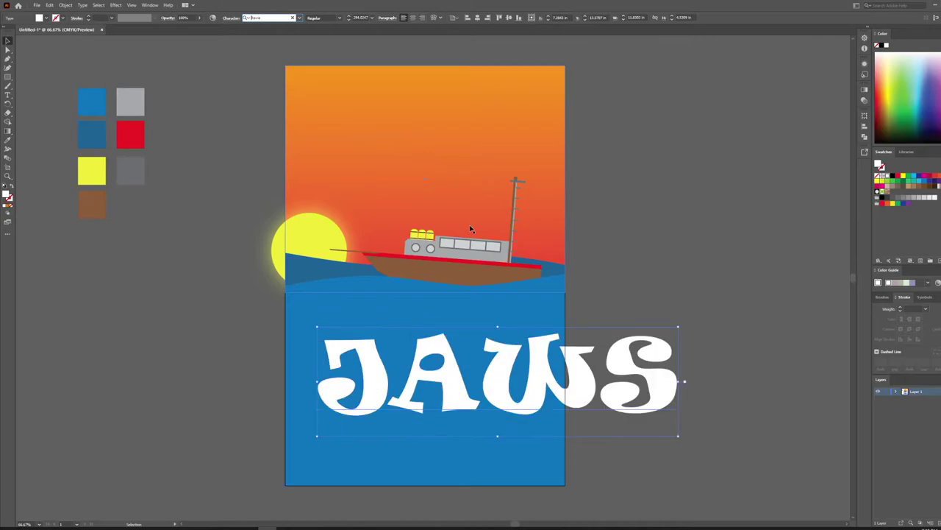
pyautogui.press('Up')
pyautogui.press('Up')
pyautogui.press('Up')
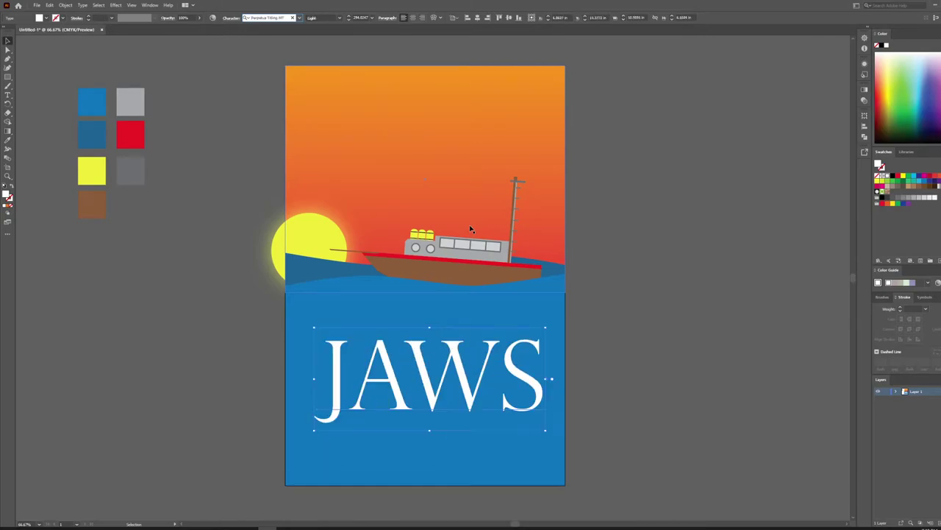
pyautogui.press('Up')
pyautogui.press('Up')
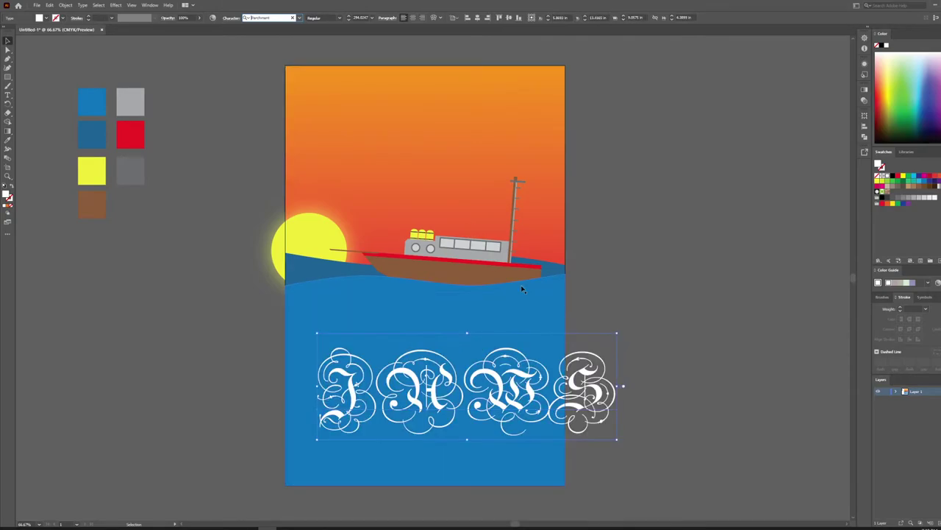
# Enlarge the JAWS title to about 10.5 in wide and position it in the middle of the lower blue water.
pyautogui.moveTo(453, 381); pyautogui.dragTo(445, 370)
pyautogui.moveTo(520, 419); pyautogui.dragTo(553, 443)
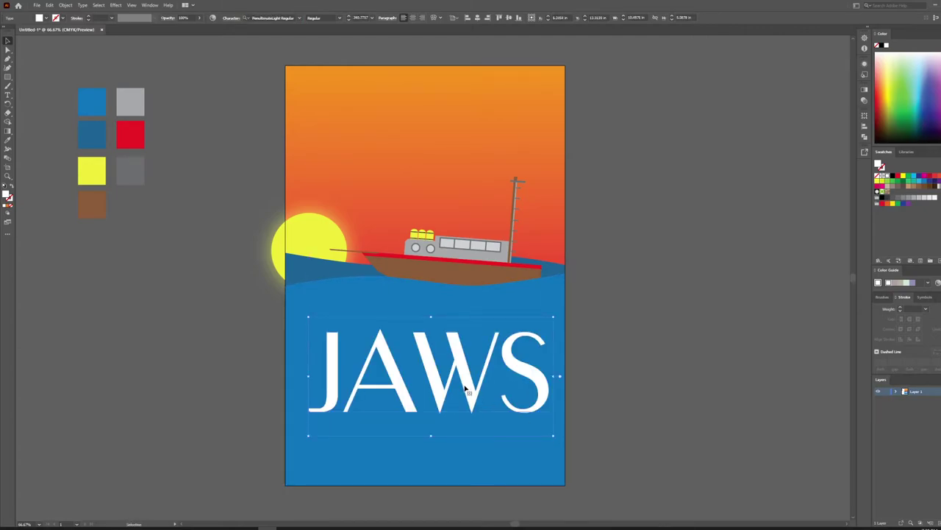
pyautogui.moveTo(462, 383); pyautogui.dragTo(468, 391)
# Convert the JAWS title to outlines, center it horizontally on the poster and deselect it.
pyautogui.rightClick(468, 392)
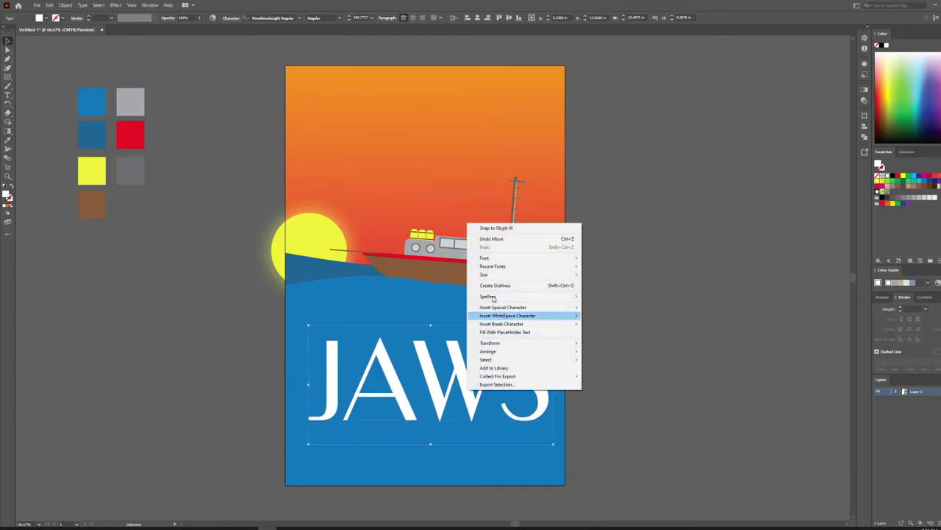
pyautogui.click(684, 319)
pyautogui.click(431, 375)
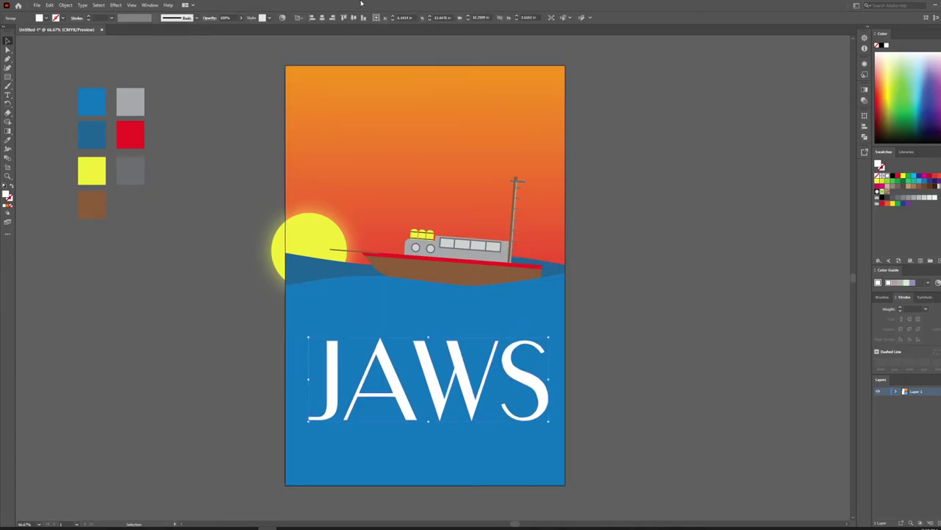
pyautogui.click(650, 248)
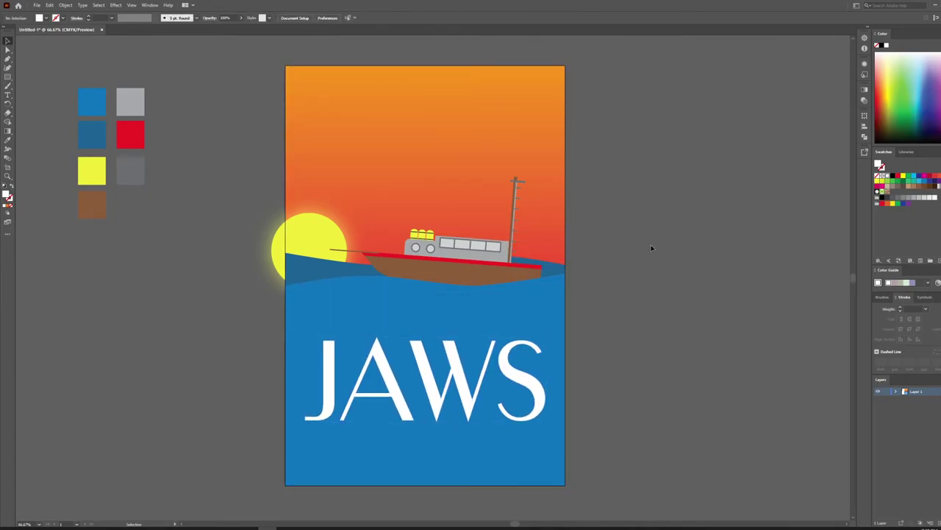
# Add the tagline "Show me the way to go home...." in the upper sky and fill it with white.
pyautogui.moveTo(656, 263); pyautogui.dragTo(647, 287)
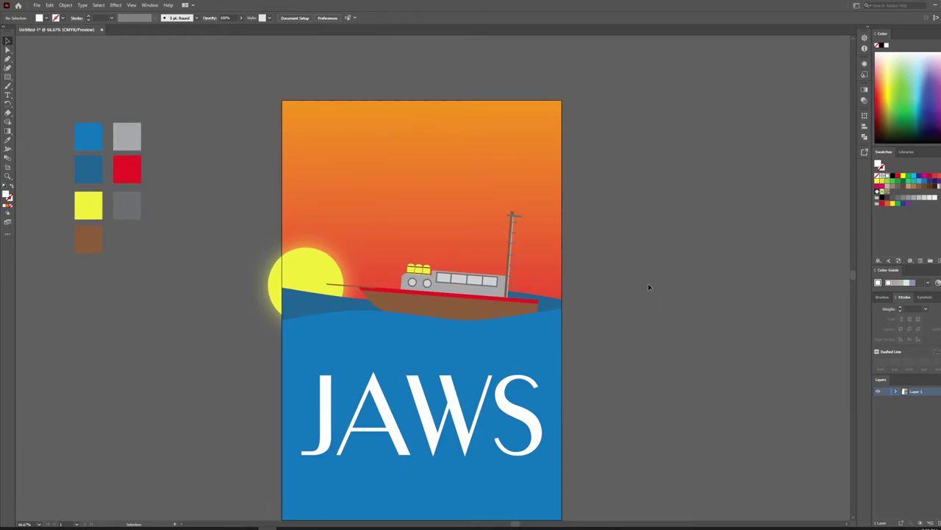
pyautogui.press('t')
pyautogui.click(335, 139)
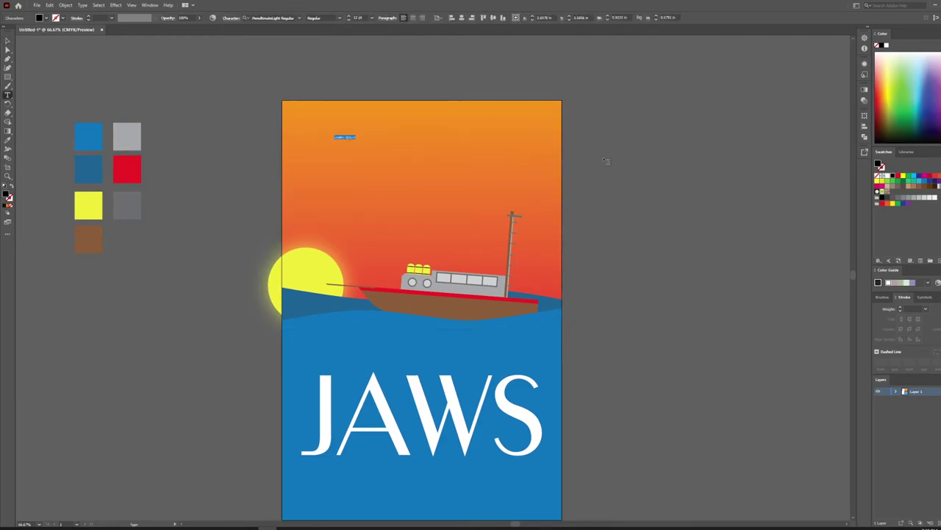
pyautogui.press('BackSpace')
pyautogui.write('Show me the way to go')
pyautogui.click(7, 40)
pyautogui.click(46, 18)
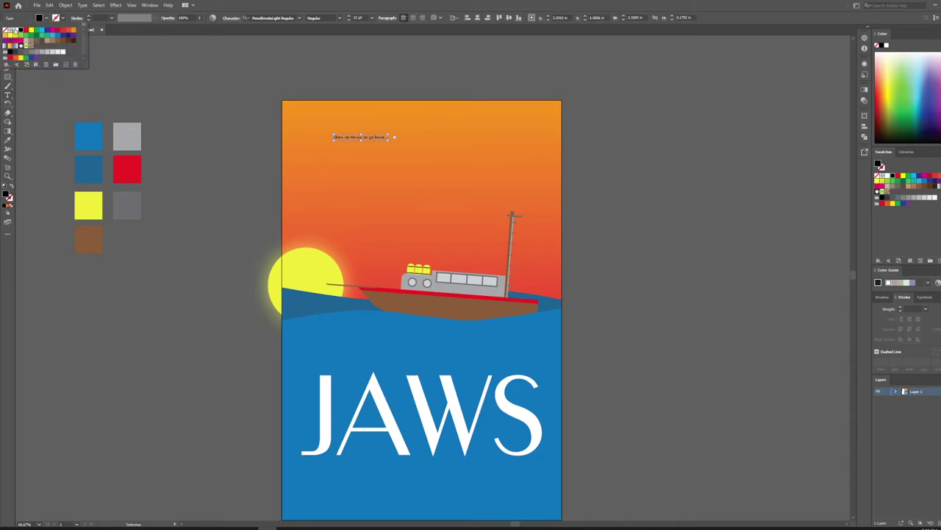
pyautogui.click(15, 31)
# Enlarge the tagline to span most of the poster's width and center it horizontally near the top of the sky.
pyautogui.moveTo(390, 139); pyautogui.dragTo(537, 189)
pyautogui.moveTo(459, 154); pyautogui.dragTo(437, 129)
pyautogui.click(477, 18)
pyautogui.click(670, 208)
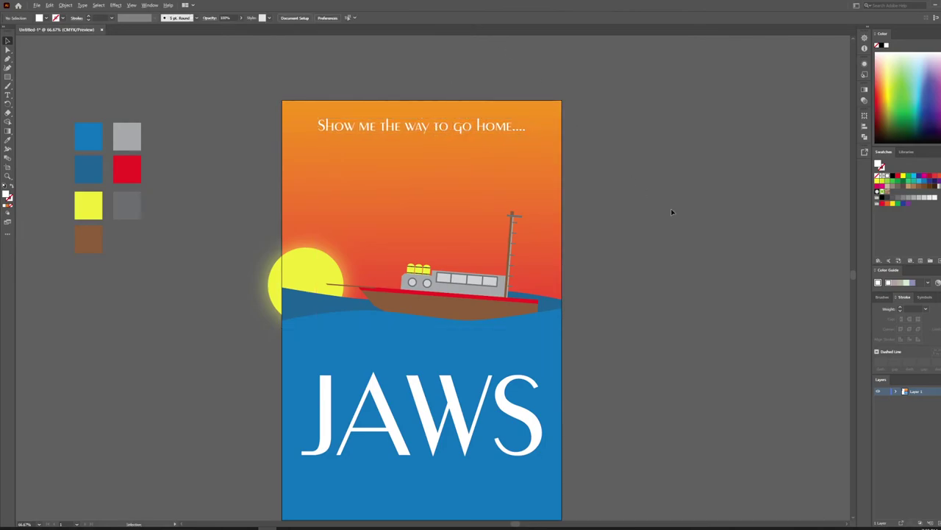
pyautogui.scroll(-2, 671, 208)
pyautogui.moveTo(704, 275); pyautogui.dragTo(603, 240)
pyautogui.scroll(1, 580, 175)
pyautogui.moveTo(533, 190); pyautogui.dragTo(556, 213)
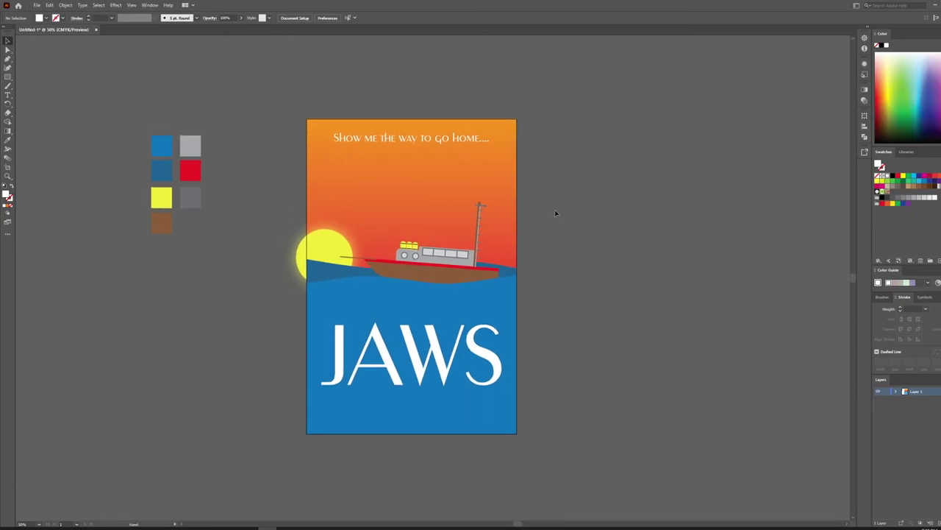